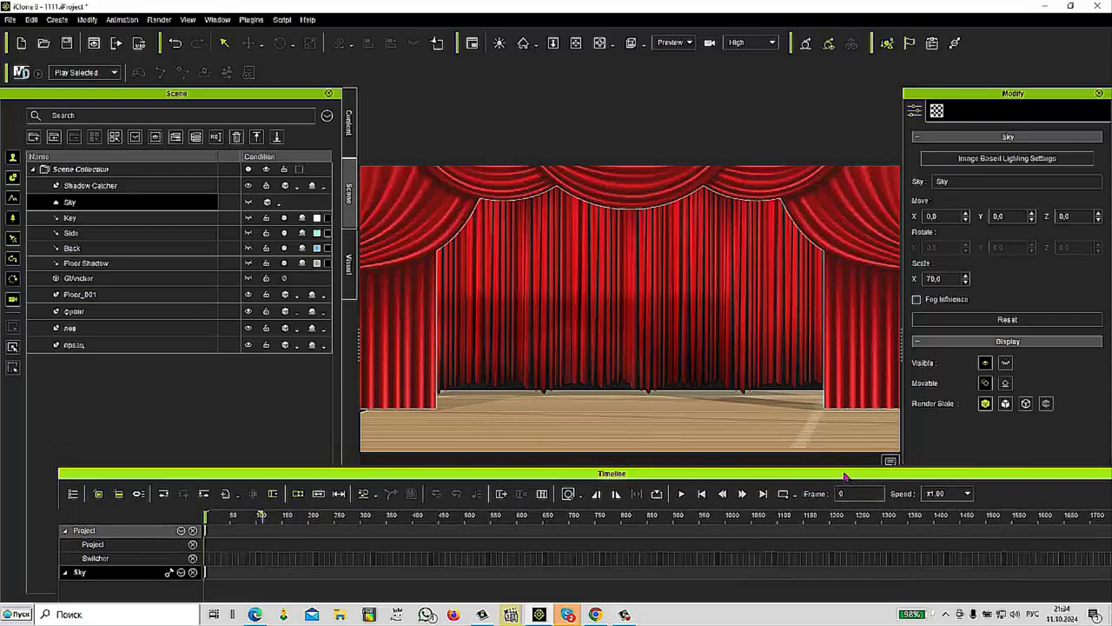
Play the curtain-opening animation from the first frame several times to preview it, pausing playback when finished
{"action": "left_click_drag", "start_coordinate": [844, 476], "coordinate": [849, 470]}
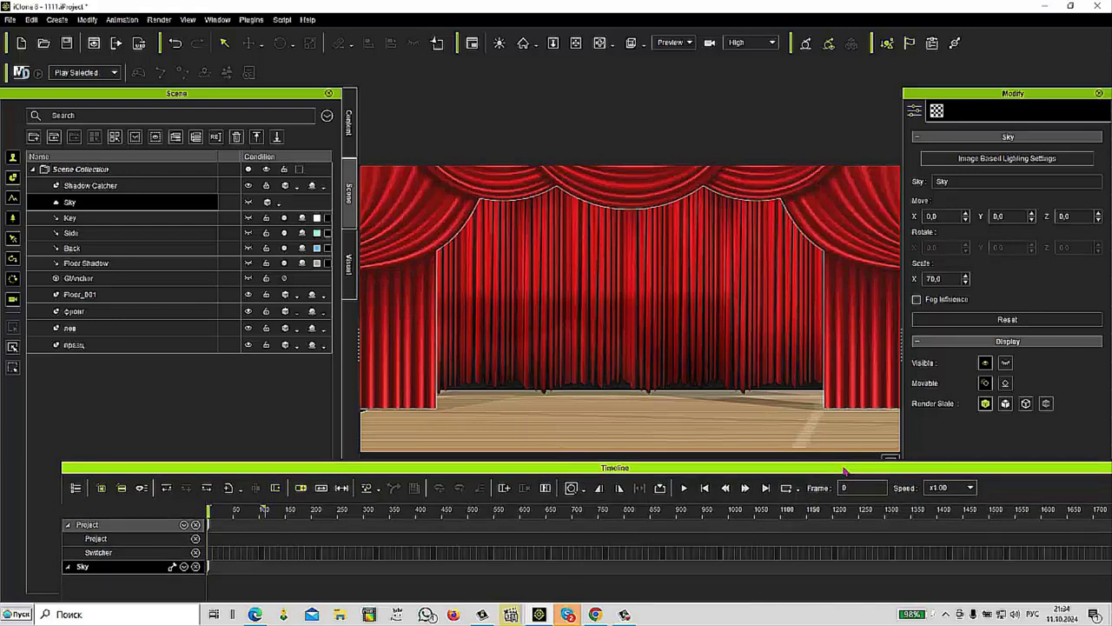
{"action": "left_click", "coordinate": [684, 488]}
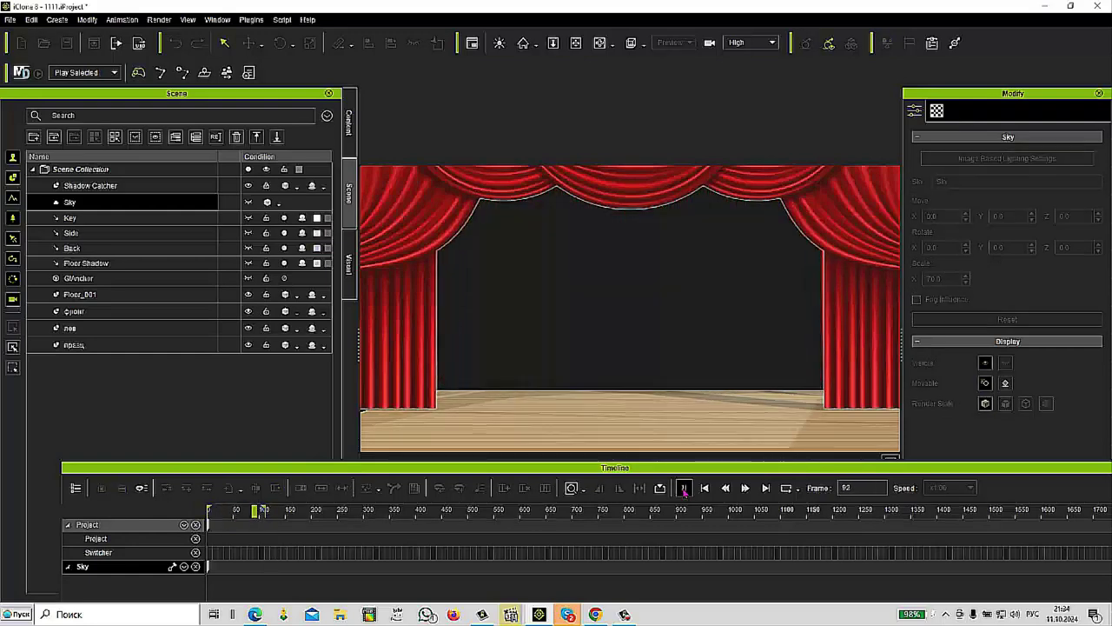
{"action": "left_click", "coordinate": [684, 489]}
{"action": "left_click", "coordinate": [684, 489]}
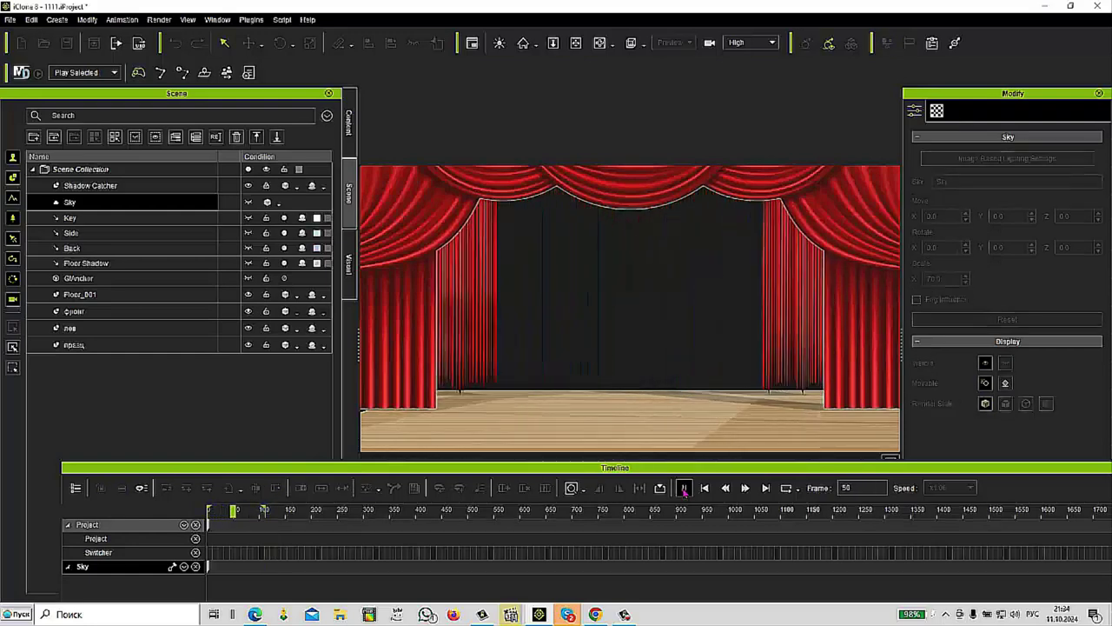
{"action": "left_click", "coordinate": [684, 488]}
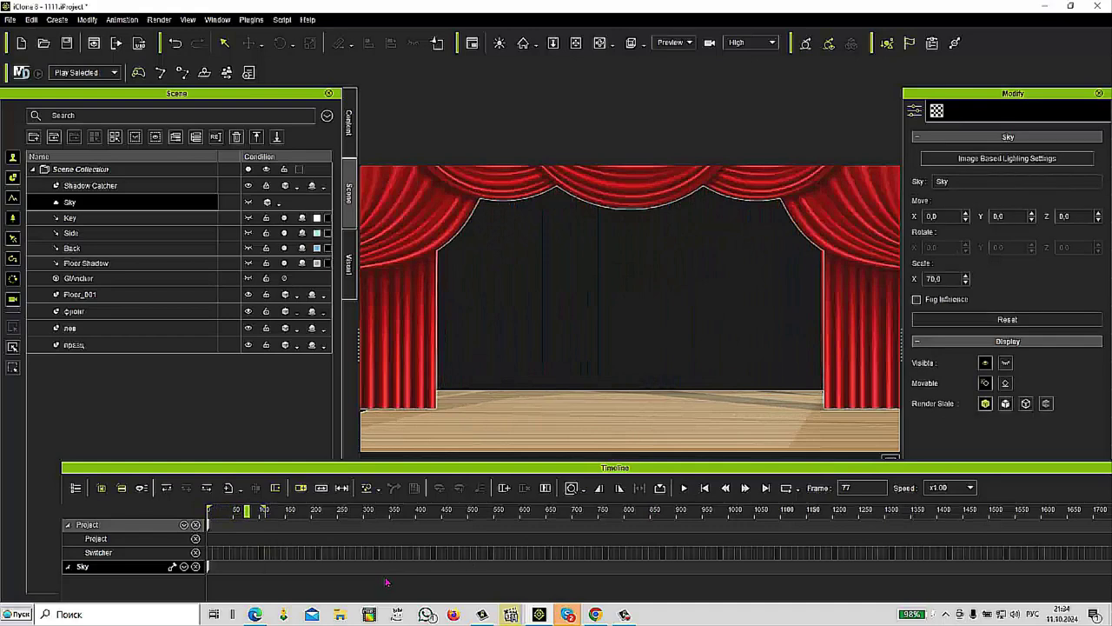
{"action": "left_click", "coordinate": [705, 488]}
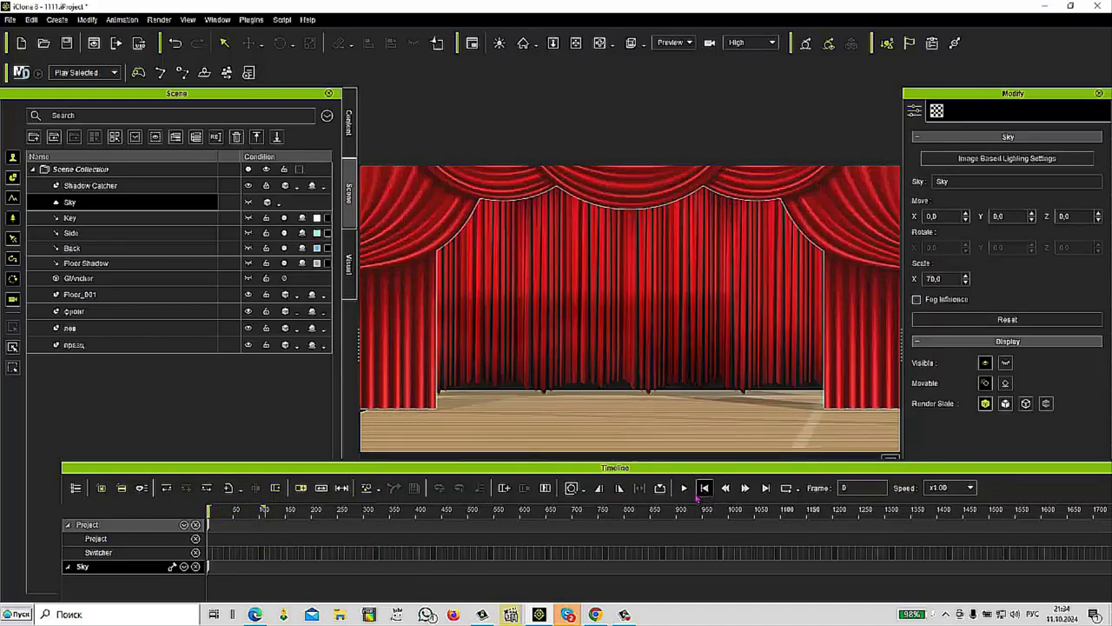
{"action": "left_click", "coordinate": [684, 488]}
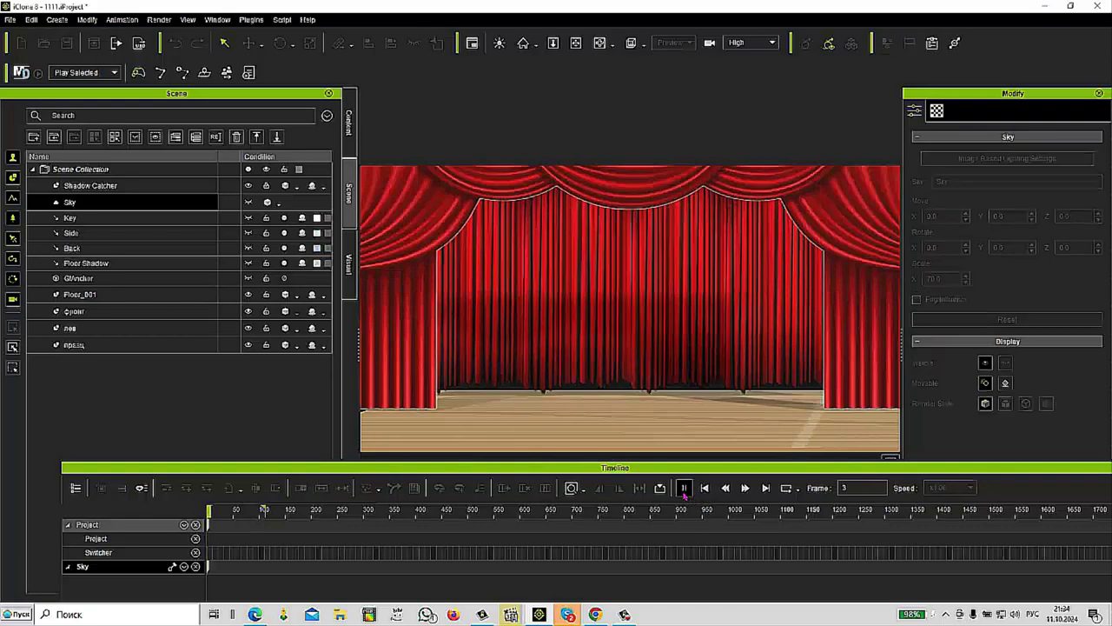
{"action": "left_click", "coordinate": [684, 489]}
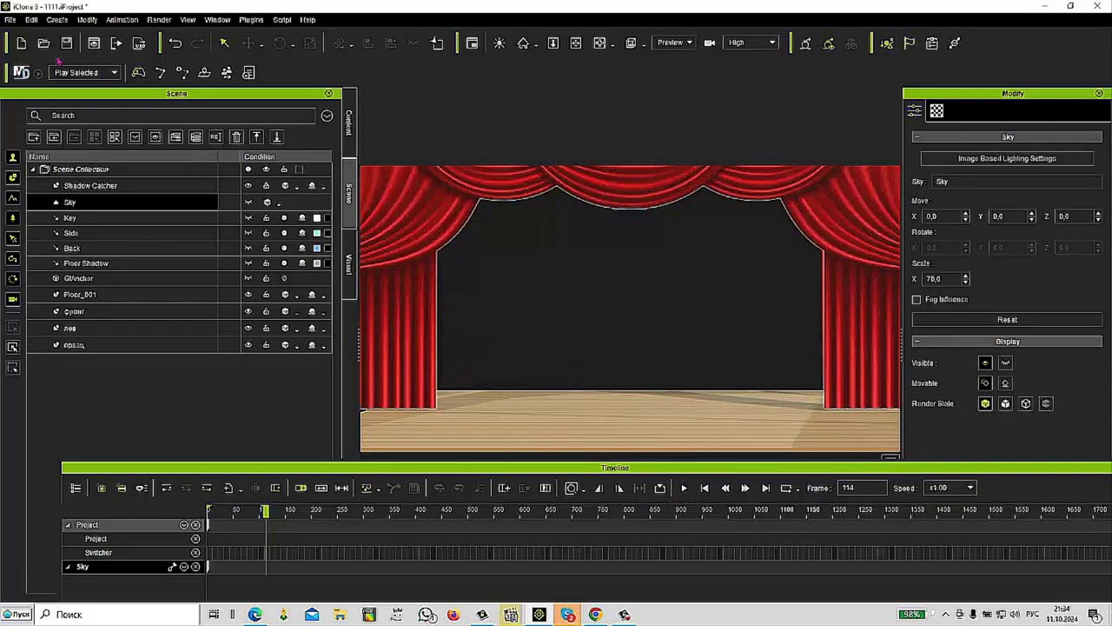
Start a new project without saving the current one, and move the timeline window slightly down
{"action": "left_click", "coordinate": [9, 19]}
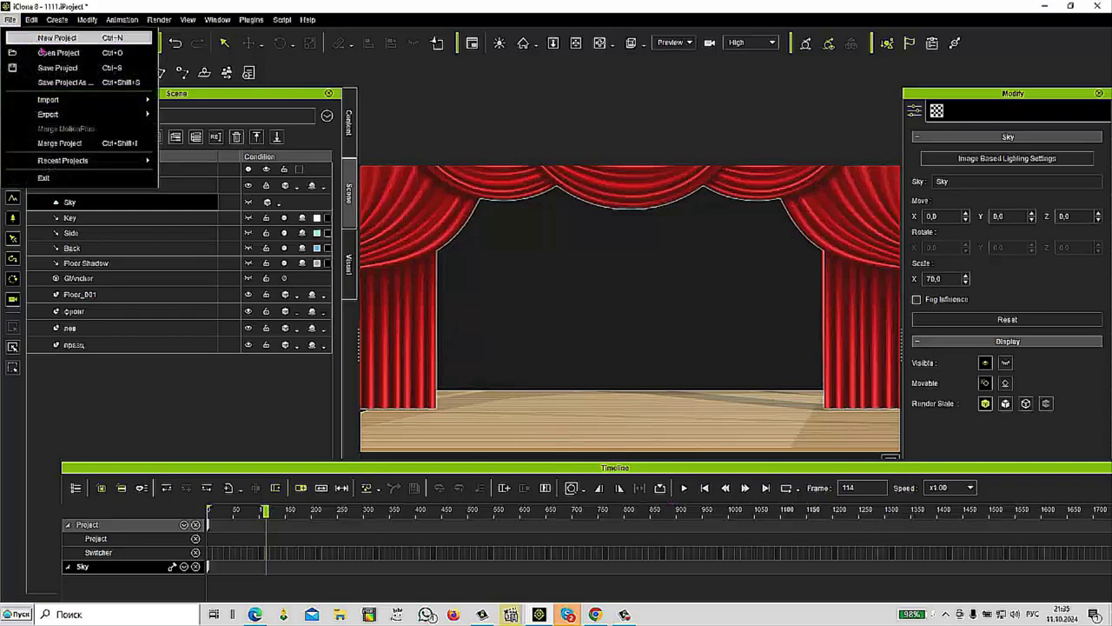
{"action": "left_click", "coordinate": [40, 39]}
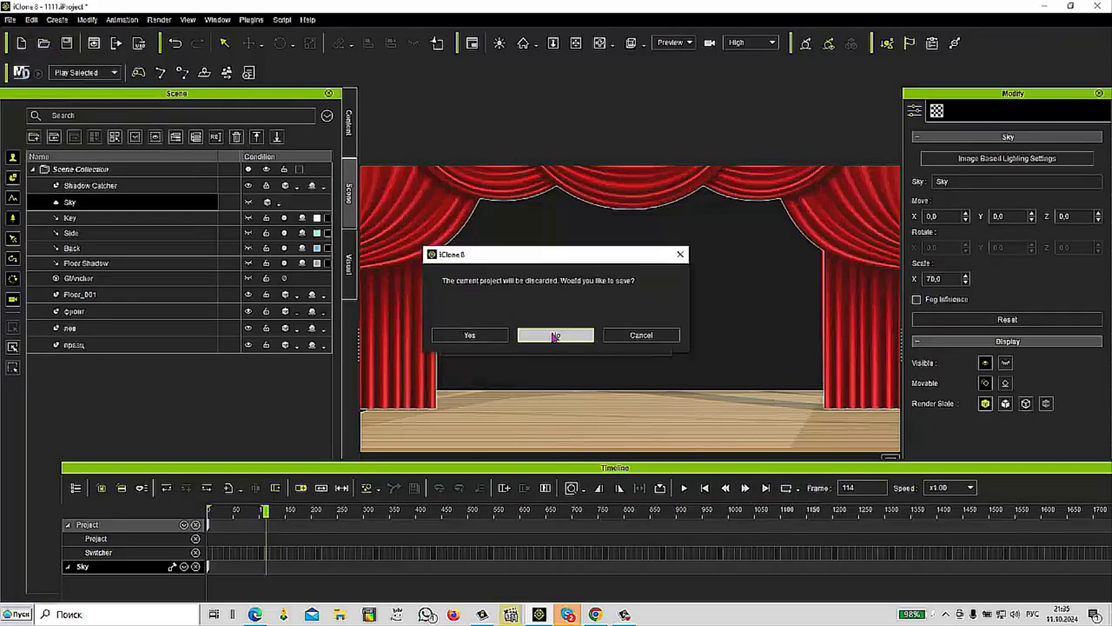
{"action": "left_click", "coordinate": [555, 336]}
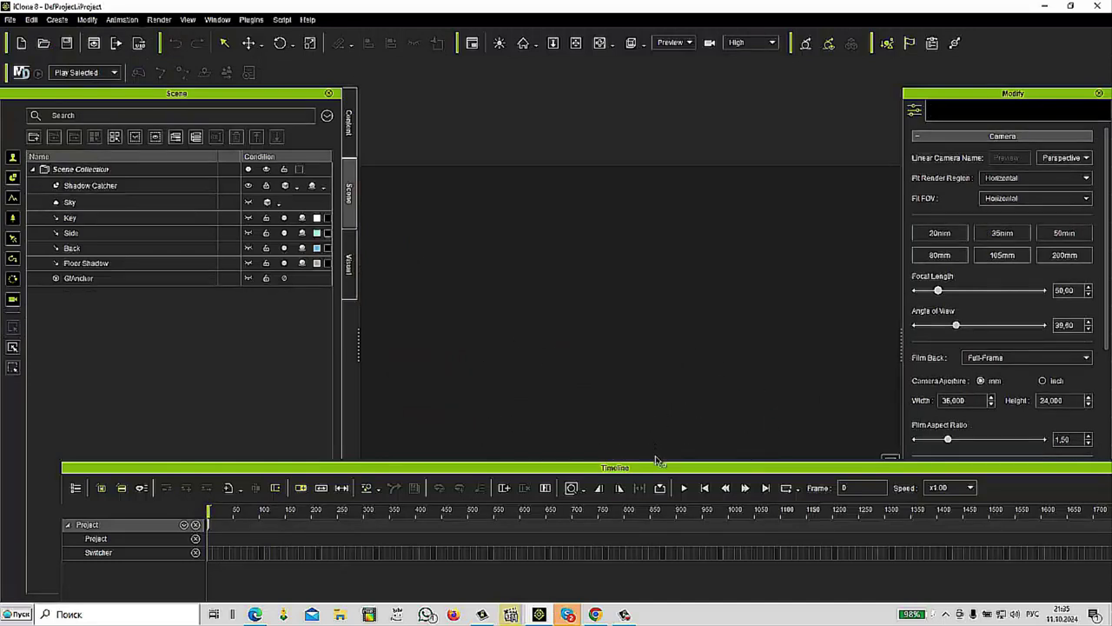
{"action": "left_click_drag", "start_coordinate": [654, 472], "coordinate": [660, 493]}
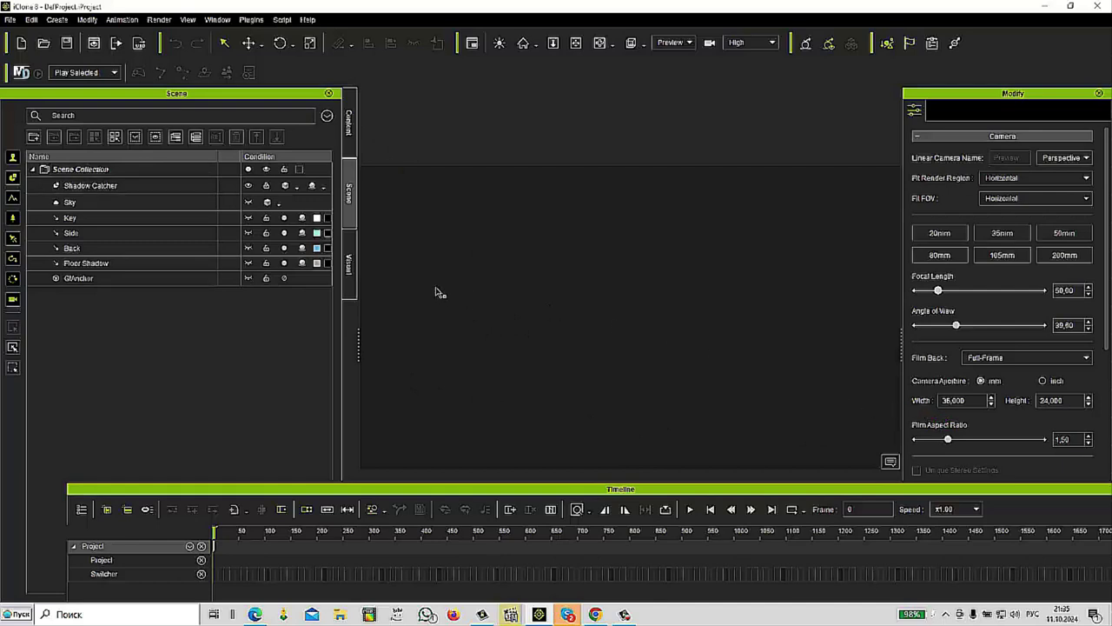
Open the content library and look through the folder tree of the Props templates
{"action": "left_click", "coordinate": [349, 134]}
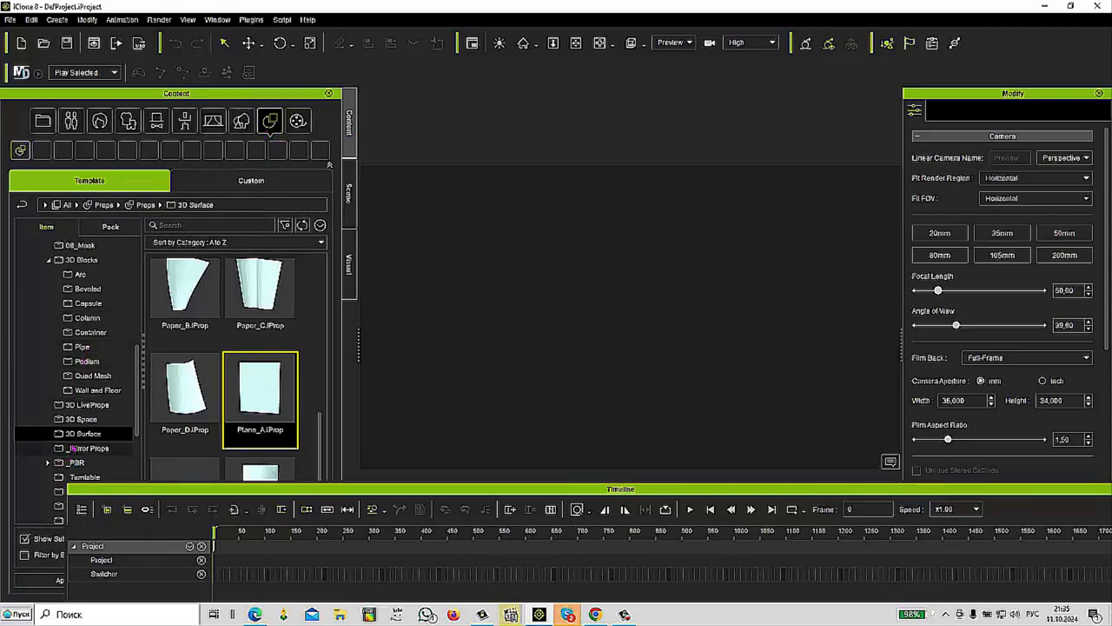
{"action": "scroll", "coordinate": [83, 433], "scroll_direction": "down", "scroll_amount": 1}
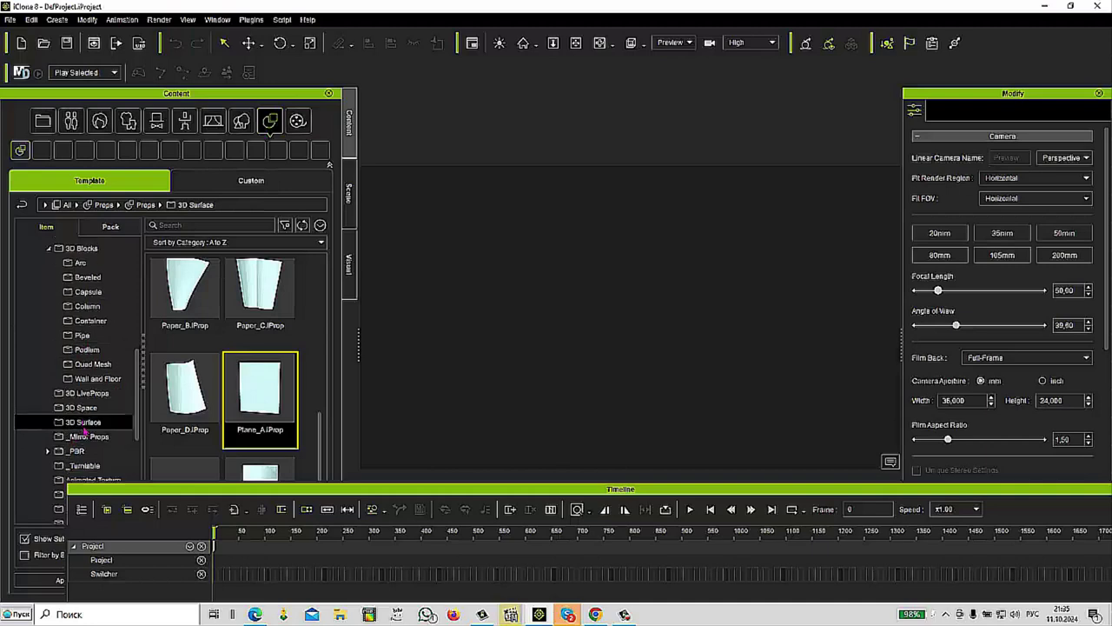
{"action": "left_click", "coordinate": [49, 249]}
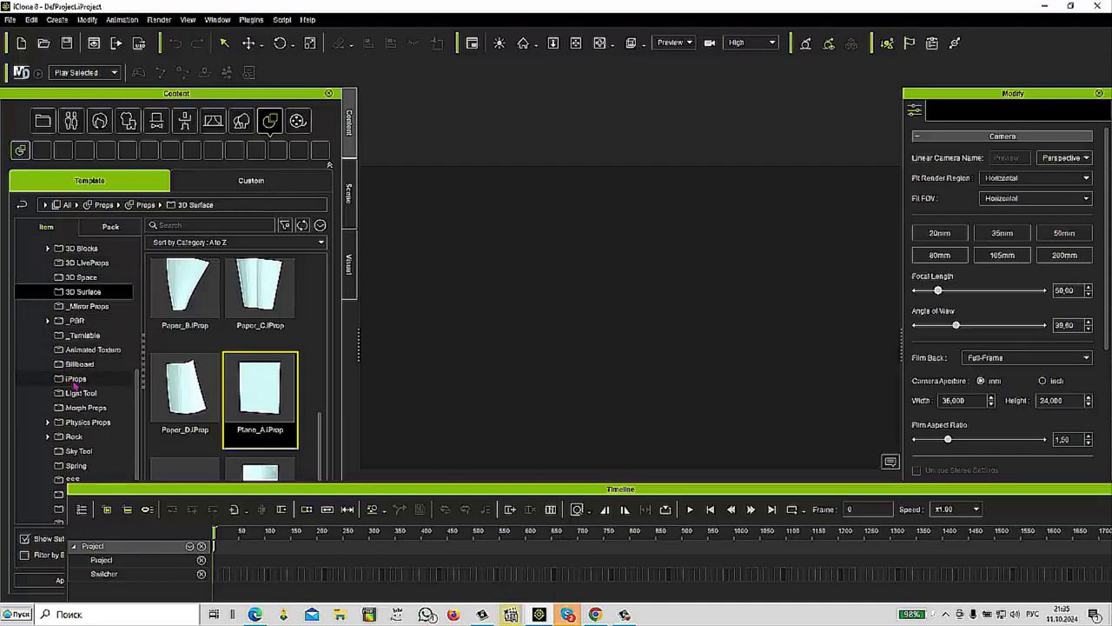
{"action": "scroll", "coordinate": [76, 306], "scroll_direction": "up", "scroll_amount": 1}
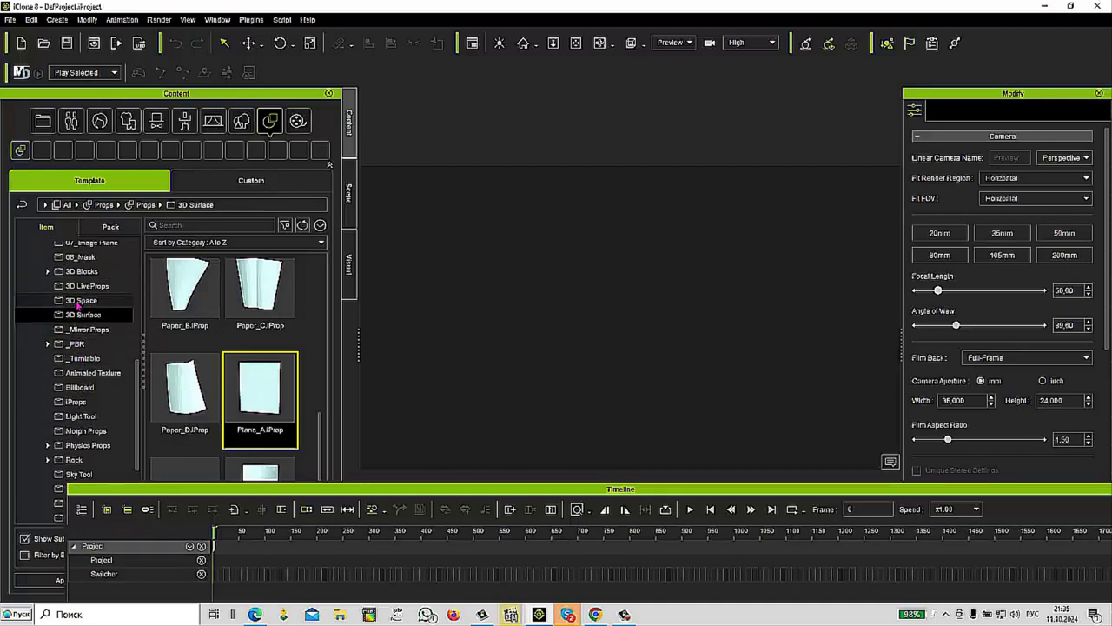
{"action": "scroll", "coordinate": [77, 304], "scroll_direction": "up", "scroll_amount": 4}
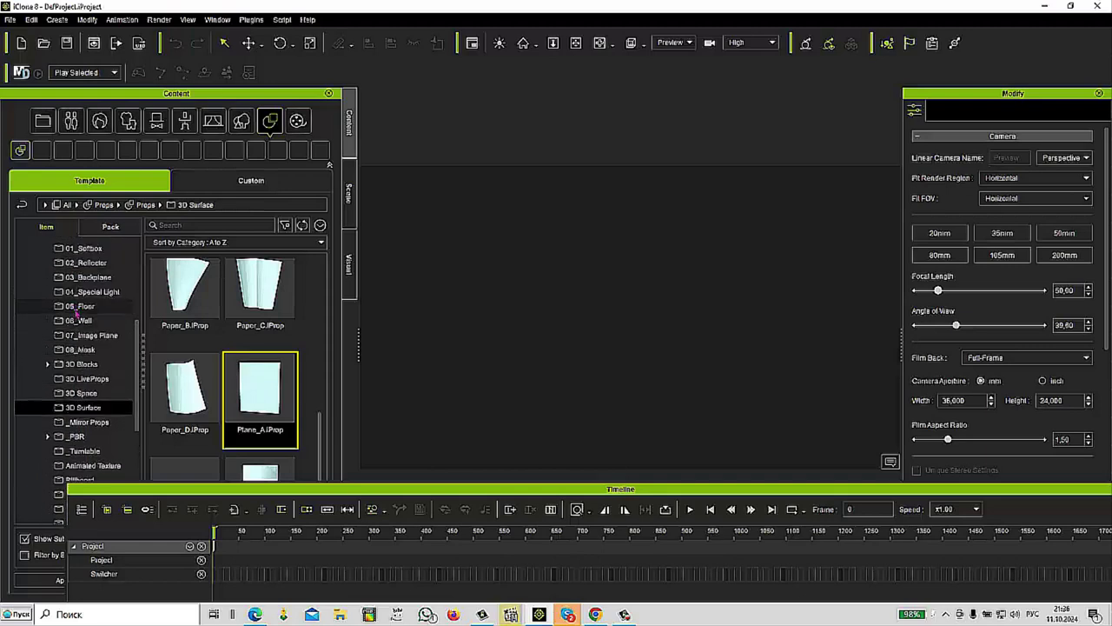
{"action": "left_click", "coordinate": [49, 366]}
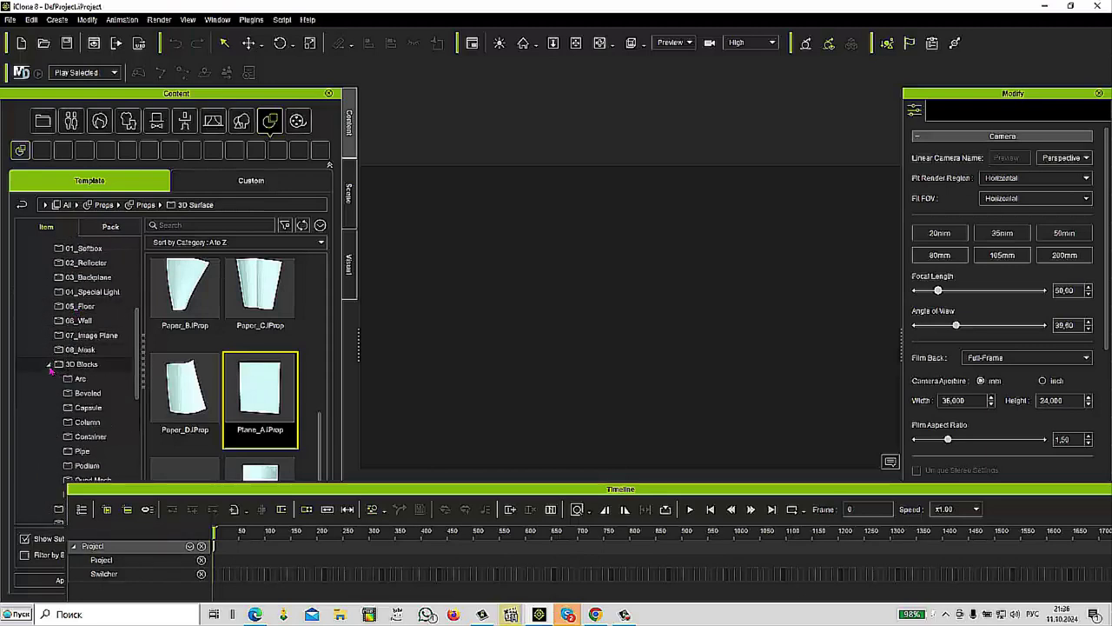
{"action": "scroll", "coordinate": [52, 364], "scroll_direction": "up", "scroll_amount": 3}
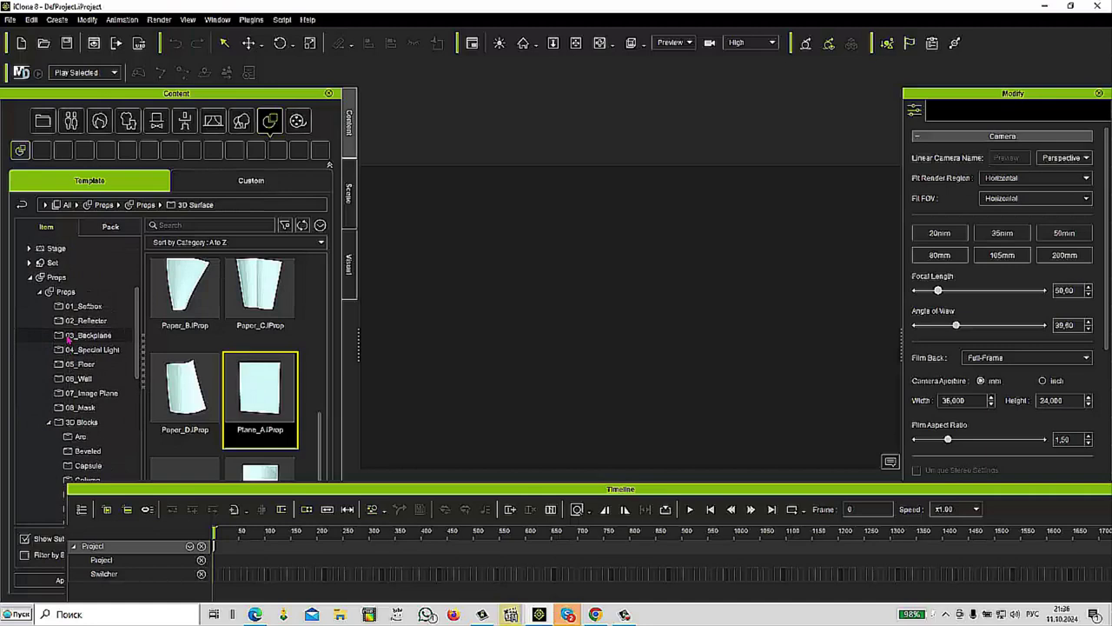
{"action": "left_click", "coordinate": [45, 291]}
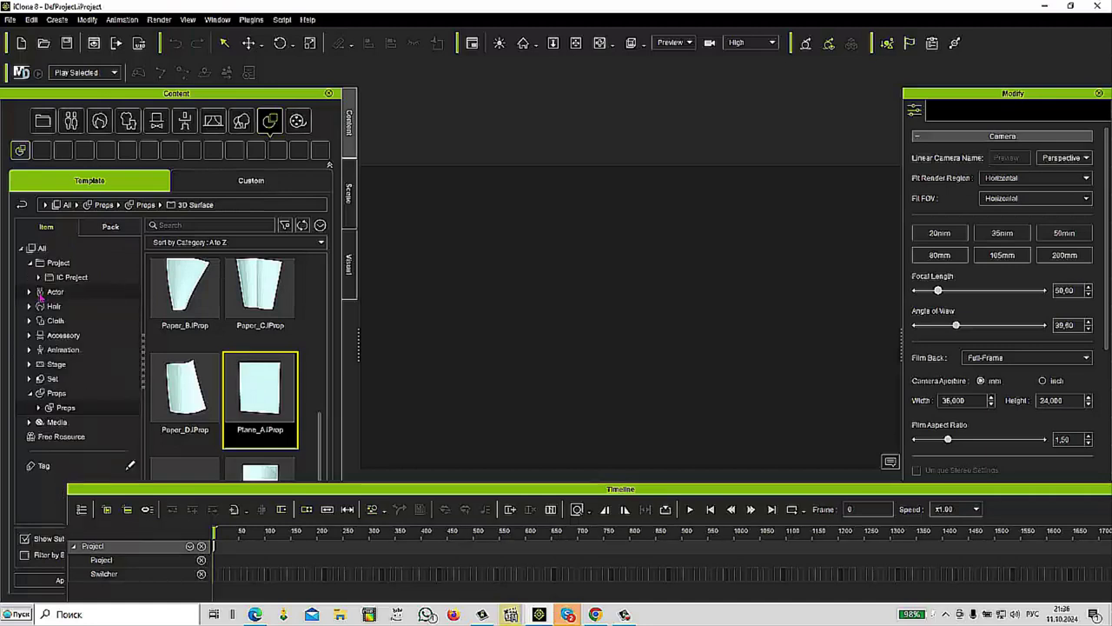
{"action": "left_click", "coordinate": [30, 393]}
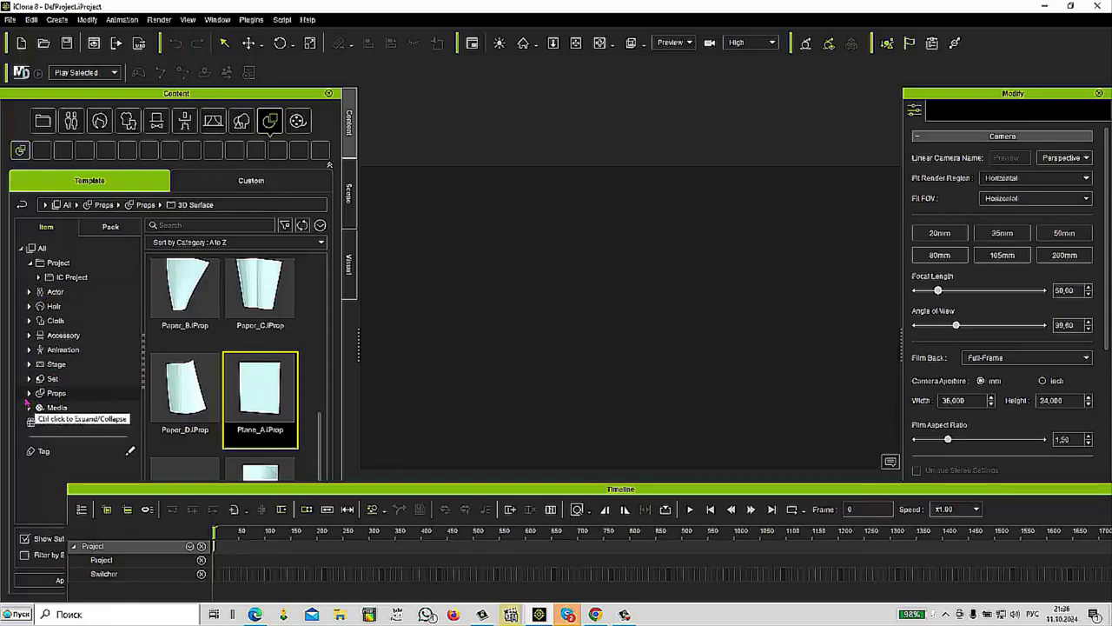
{"action": "left_click", "coordinate": [30, 393]}
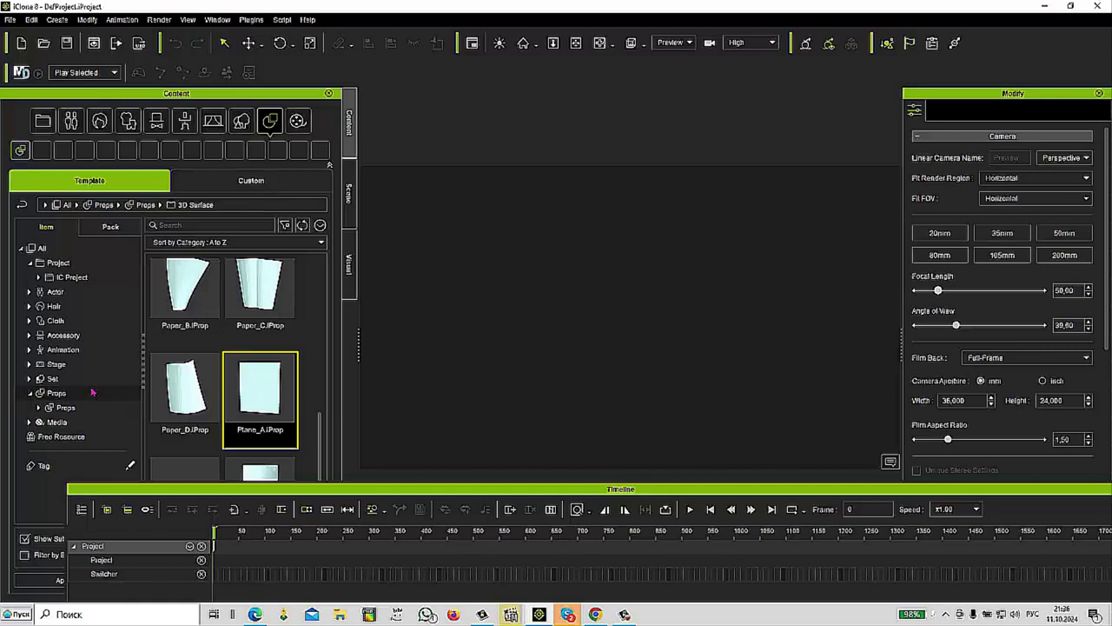
Add the Floor_001 prop from the 3D Blocks Wall and Floor templates to the empty scene
{"action": "left_click", "coordinate": [38, 408]}
{"action": "scroll", "coordinate": [78, 400], "scroll_direction": "down", "scroll_amount": 4}
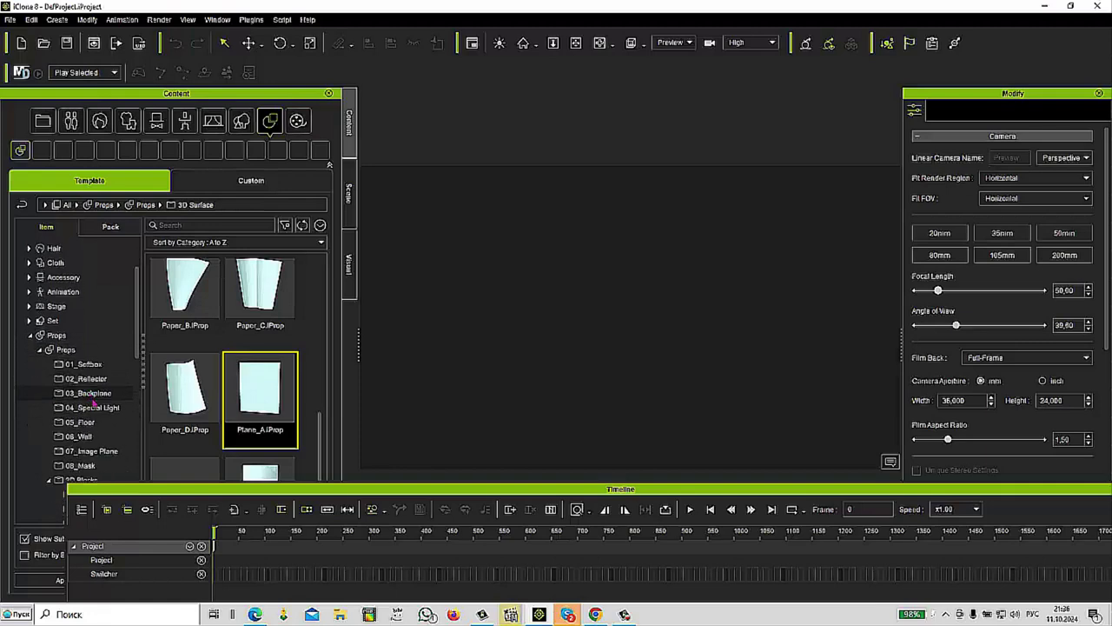
{"action": "scroll", "coordinate": [95, 394], "scroll_direction": "down", "scroll_amount": 2}
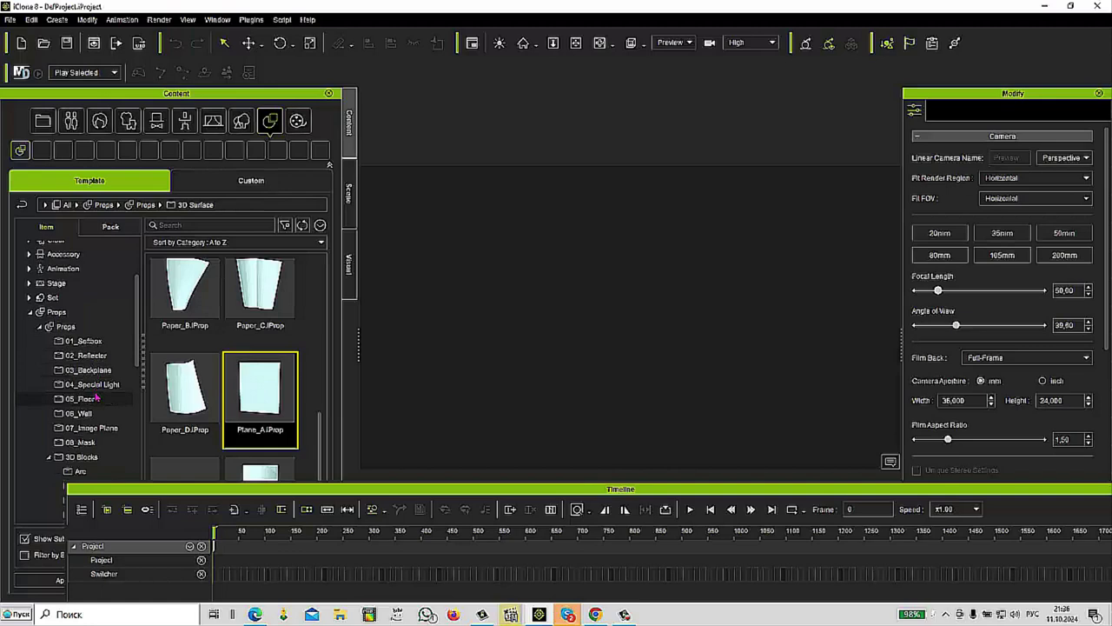
{"action": "scroll", "coordinate": [92, 393], "scroll_direction": "down", "scroll_amount": 2}
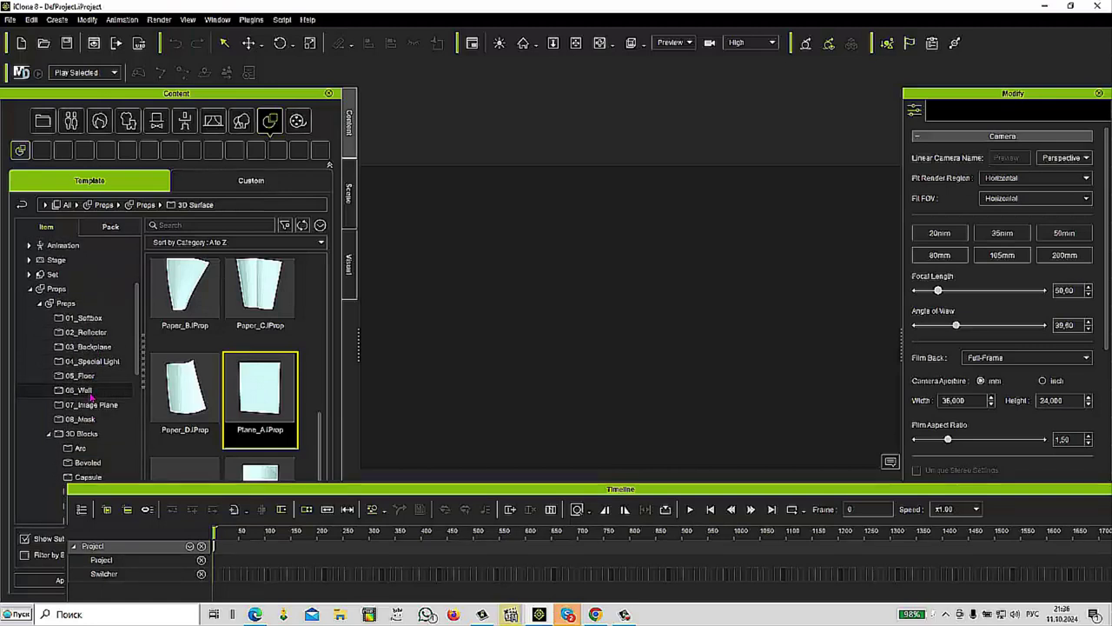
{"action": "scroll", "coordinate": [92, 400], "scroll_direction": "down", "scroll_amount": 1}
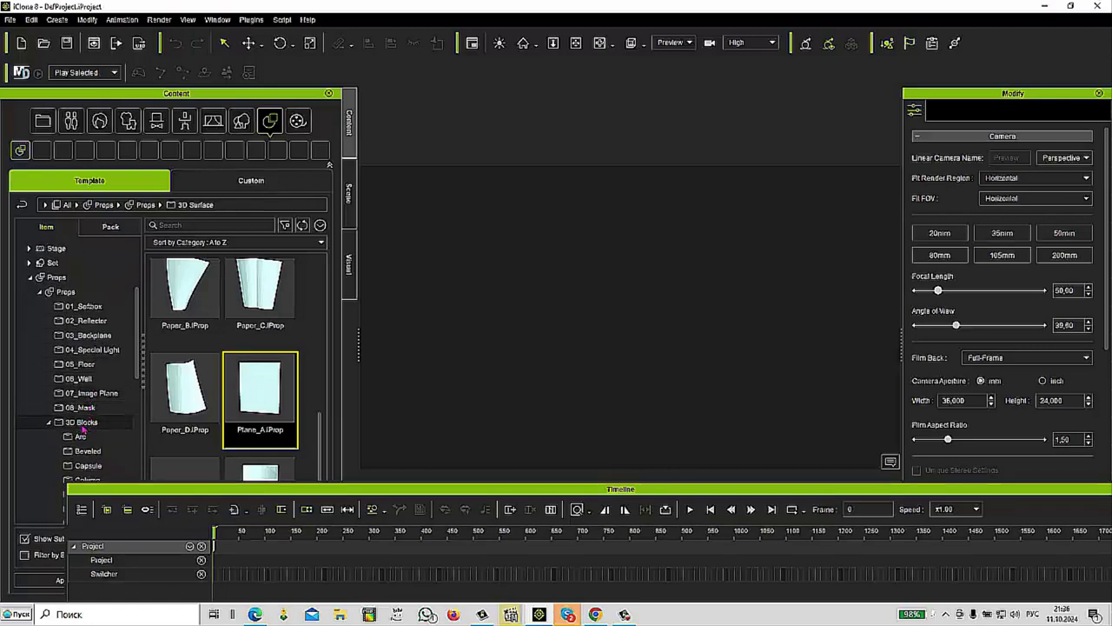
{"action": "scroll", "coordinate": [85, 427], "scroll_direction": "down", "scroll_amount": 1}
{"action": "scroll", "coordinate": [83, 426], "scroll_direction": "down", "scroll_amount": 4}
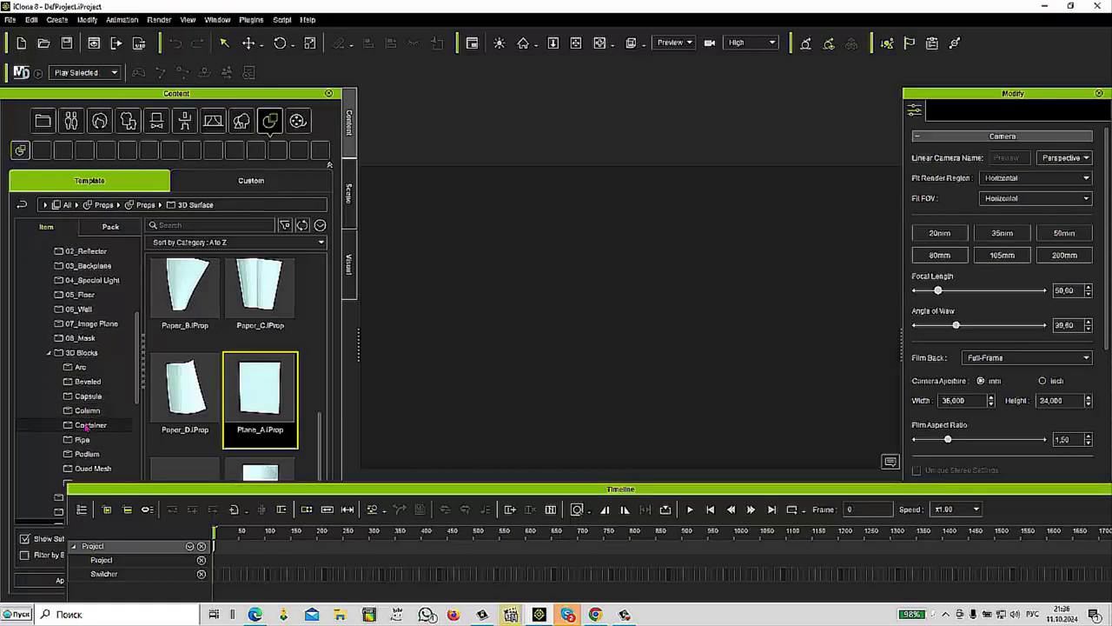
{"action": "scroll", "coordinate": [85, 427], "scroll_direction": "down", "scroll_amount": 2}
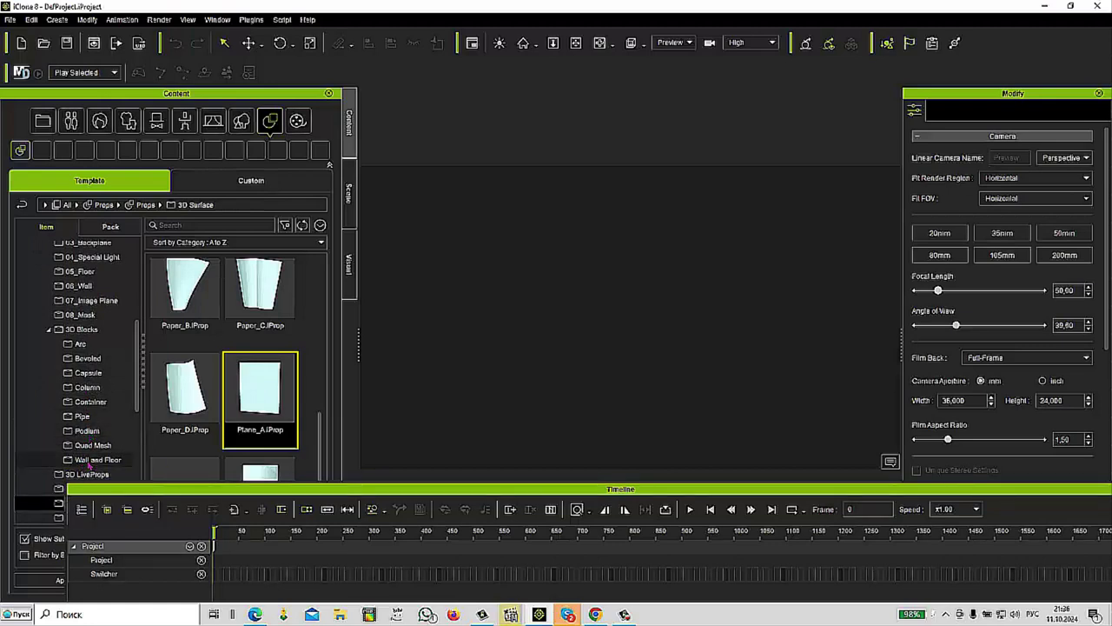
{"action": "left_click", "coordinate": [89, 459]}
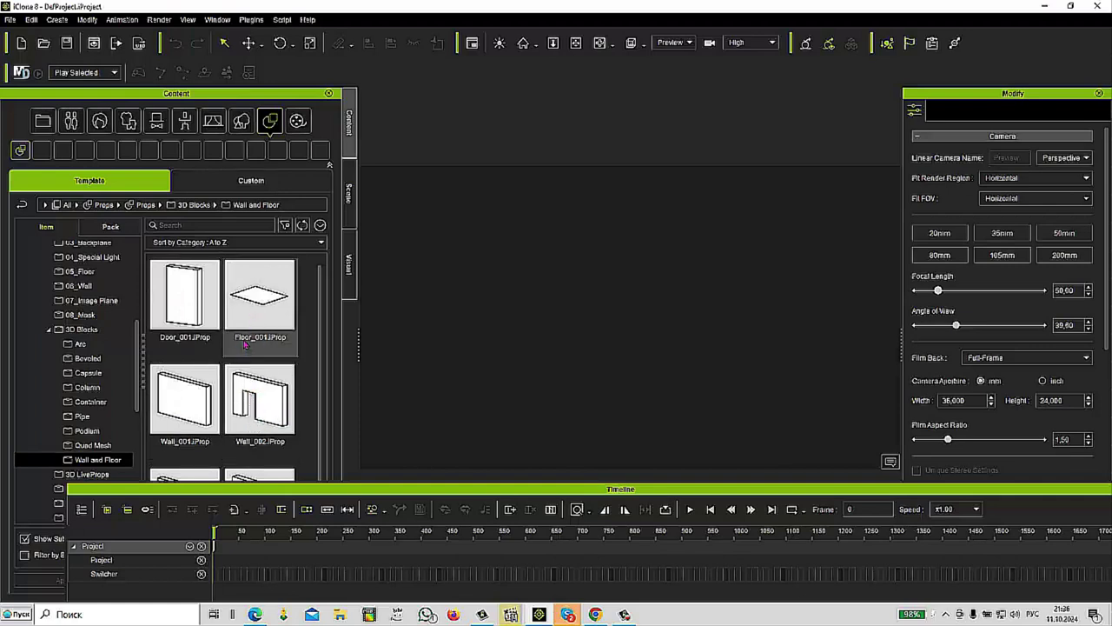
{"action": "double_click", "coordinate": [260, 303]}
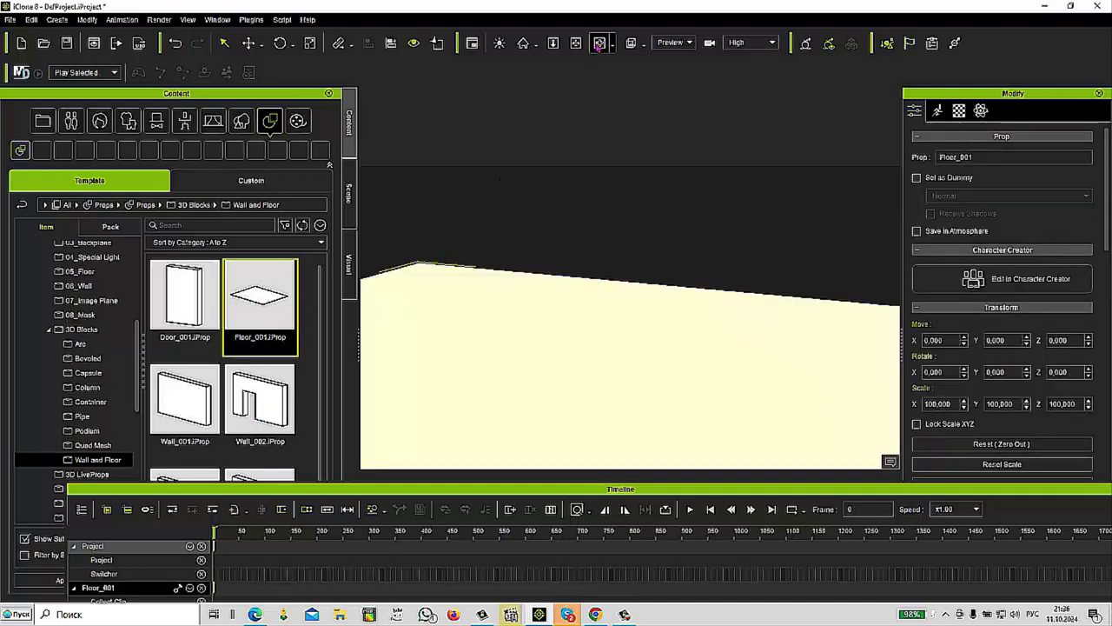
Adjust the camera so the floor is seen straight from its front edge, with its far edge level
{"action": "right_click_drag", "start_coordinate": [558, 310], "coordinate": [583, 264]}
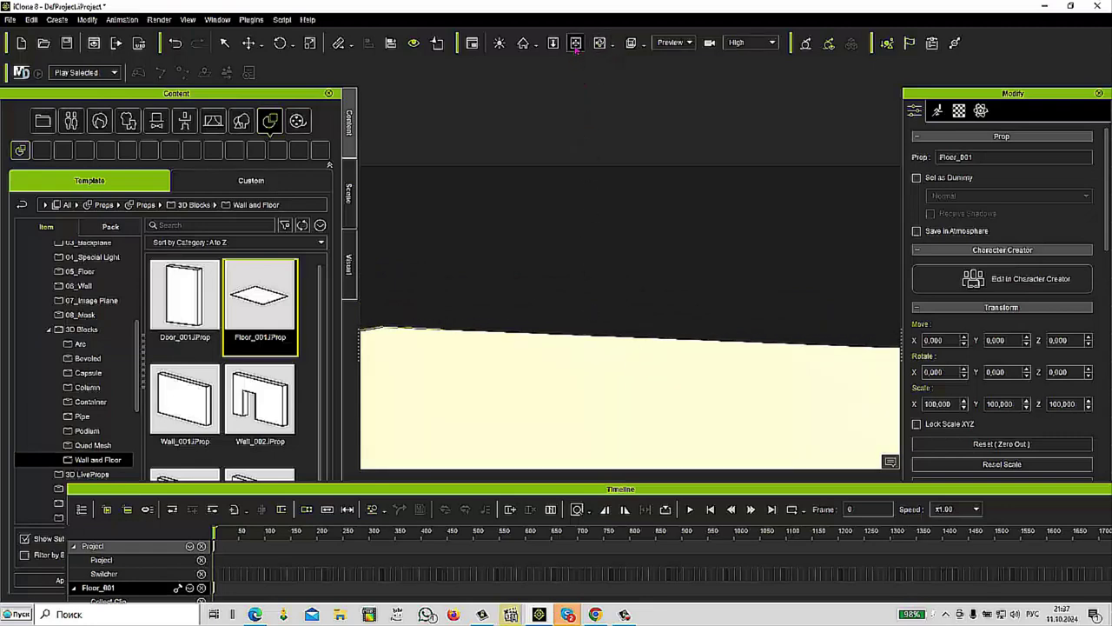
{"action": "right_click_drag", "start_coordinate": [572, 288], "coordinate": [566, 365]}
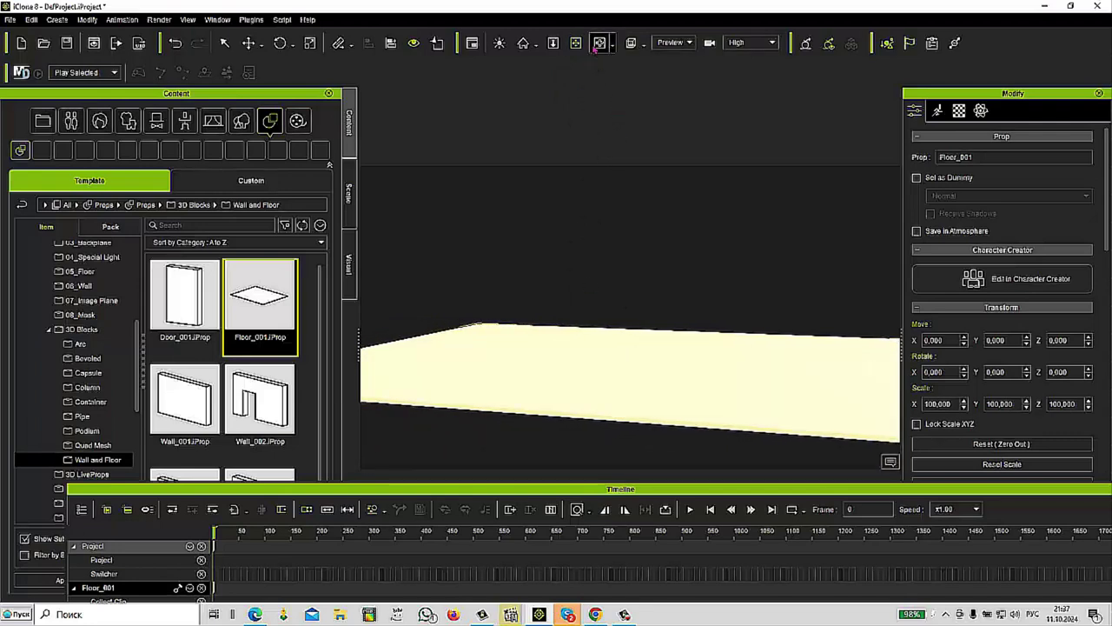
{"action": "right_click_drag", "start_coordinate": [530, 348], "coordinate": [593, 383]}
Switch to Chrome to view the 1920×1080 wooden plank floor texture, and return to iClone
{"action": "mouse_move", "coordinate": [595, 616]}
{"action": "left_click", "coordinate": [591, 596]}
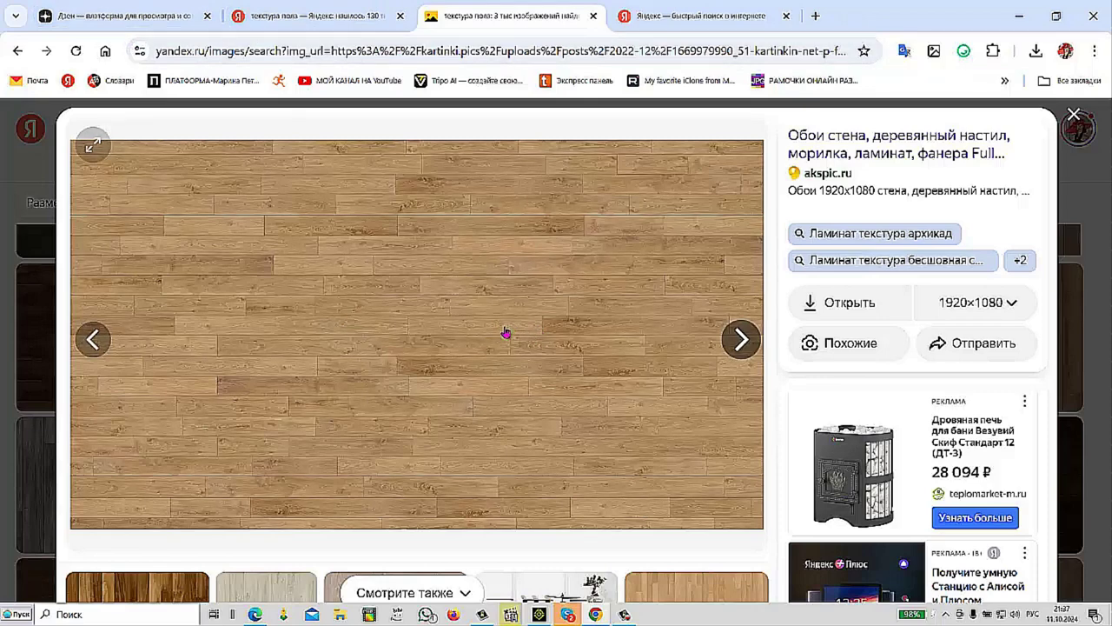
{"action": "left_click", "coordinate": [1020, 20]}
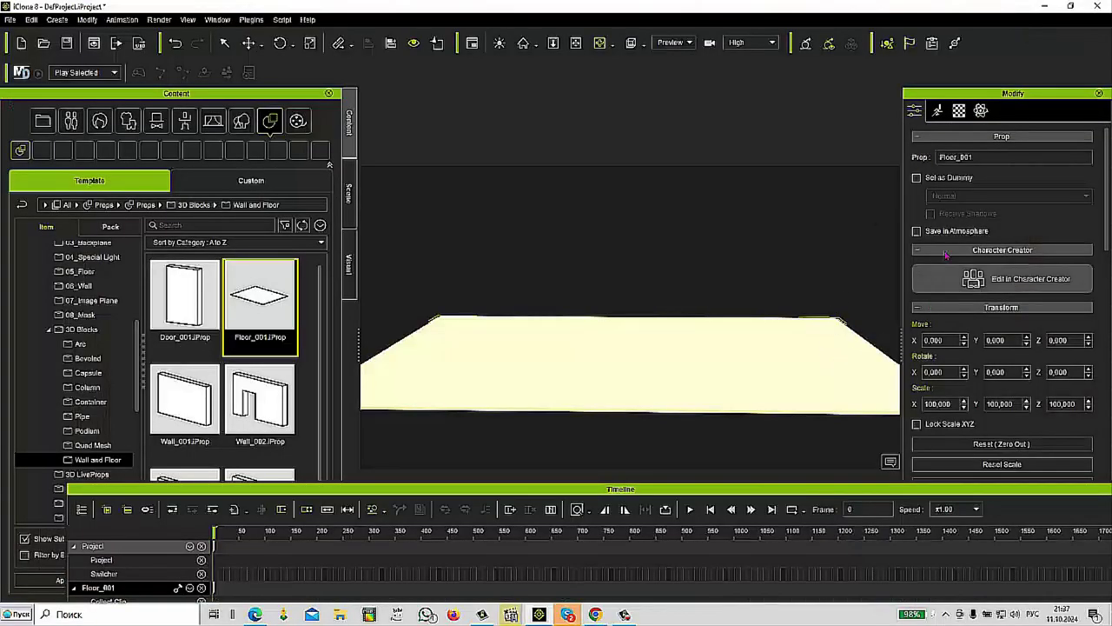
Load the wooden laminate plank image from the урок айк folder as the floor's Base Color texture
{"action": "left_click", "coordinate": [959, 112]}
{"action": "scroll", "coordinate": [953, 237], "scroll_direction": "up", "scroll_amount": 5}
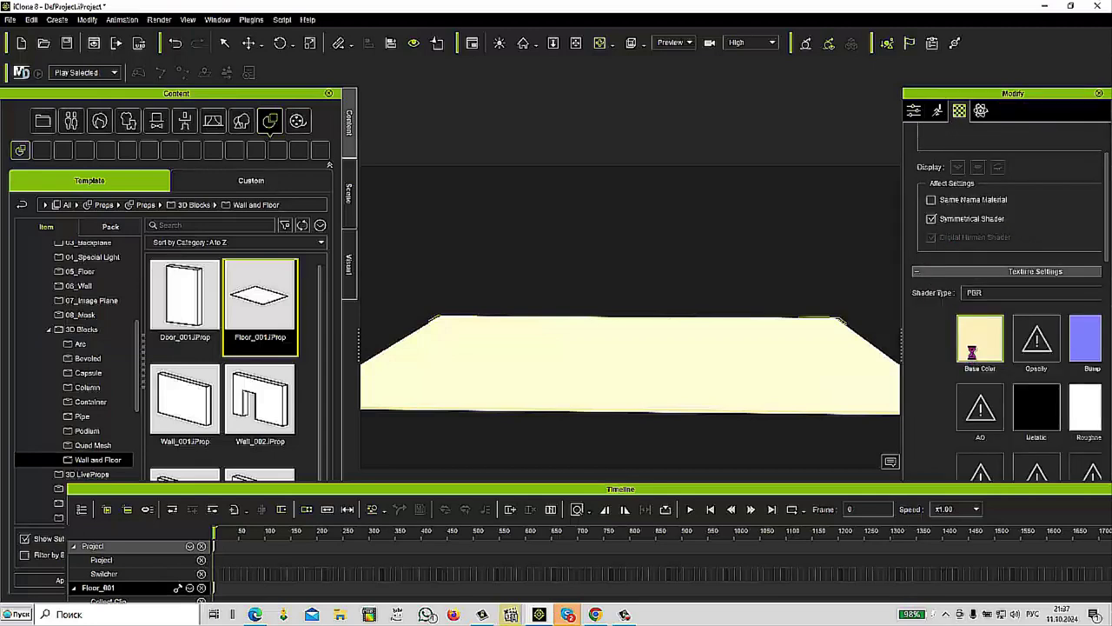
{"action": "double_click", "coordinate": [973, 357]}
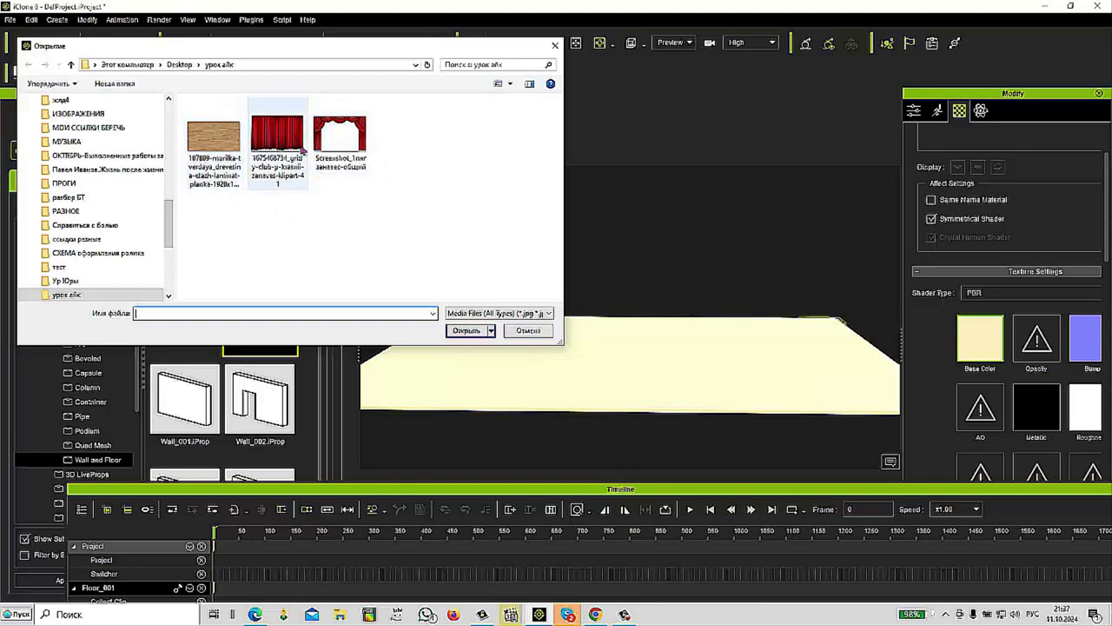
{"action": "left_click", "coordinate": [219, 145]}
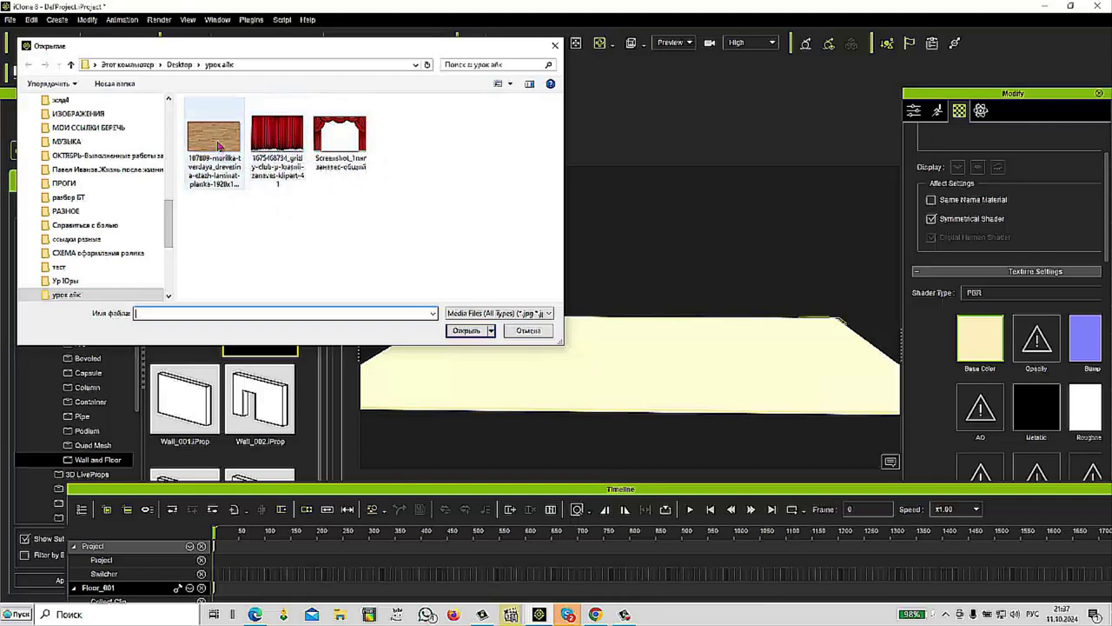
{"action": "left_click", "coordinate": [463, 330]}
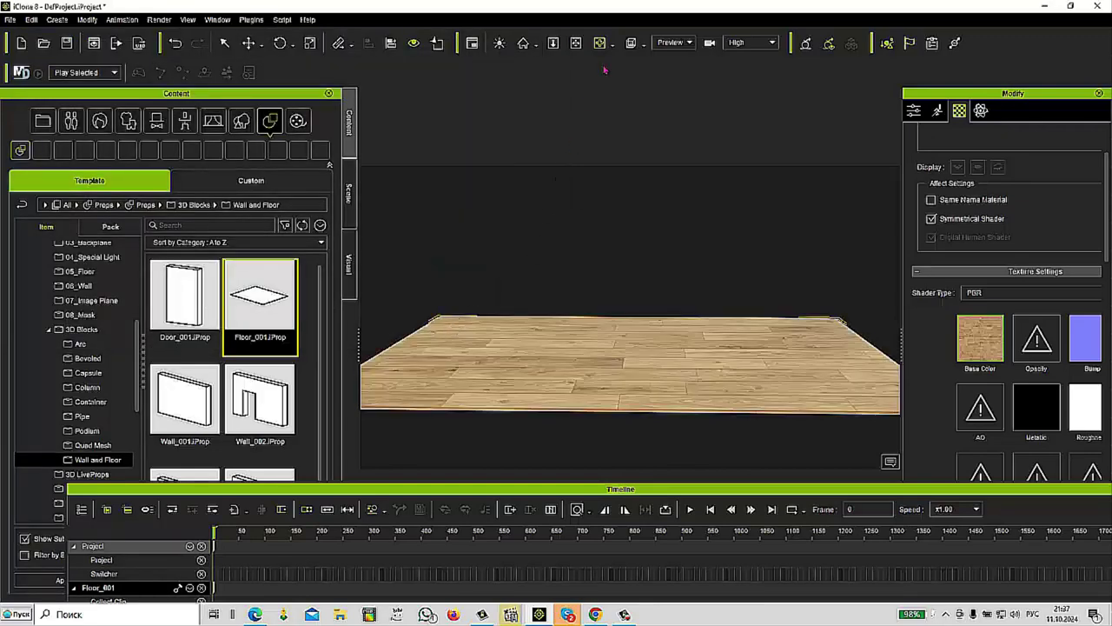
{"action": "right_click_drag", "start_coordinate": [583, 331], "coordinate": [581, 367]}
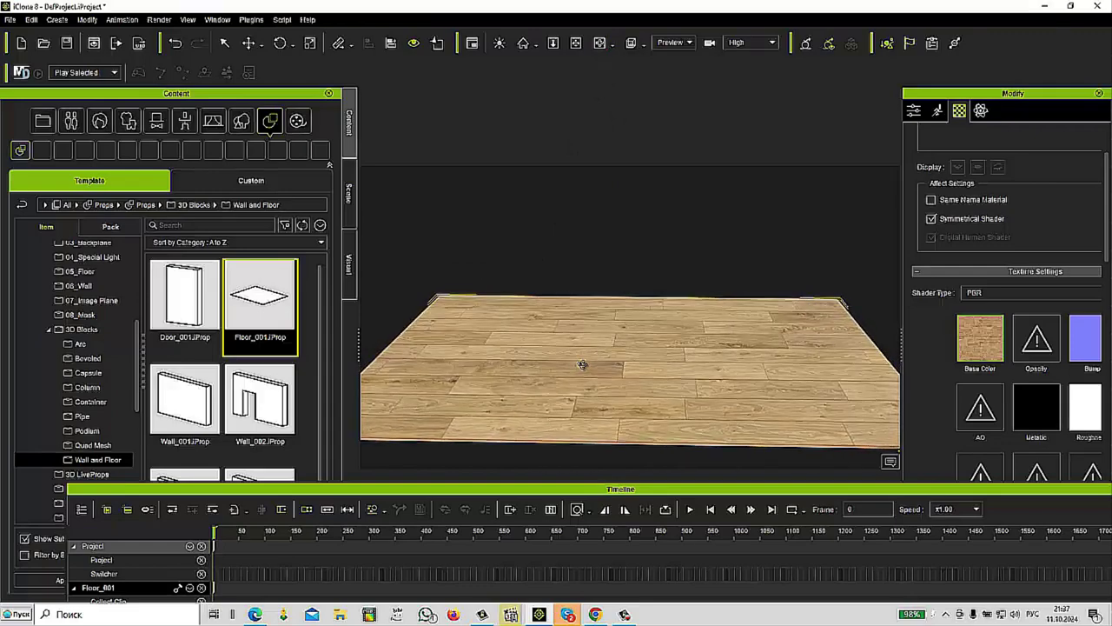
Try planar UV mapping on the floor aligned to Y, Z and X, and apply the Z alignment
{"action": "left_click_drag", "start_coordinate": [813, 492], "coordinate": [493, 504]}
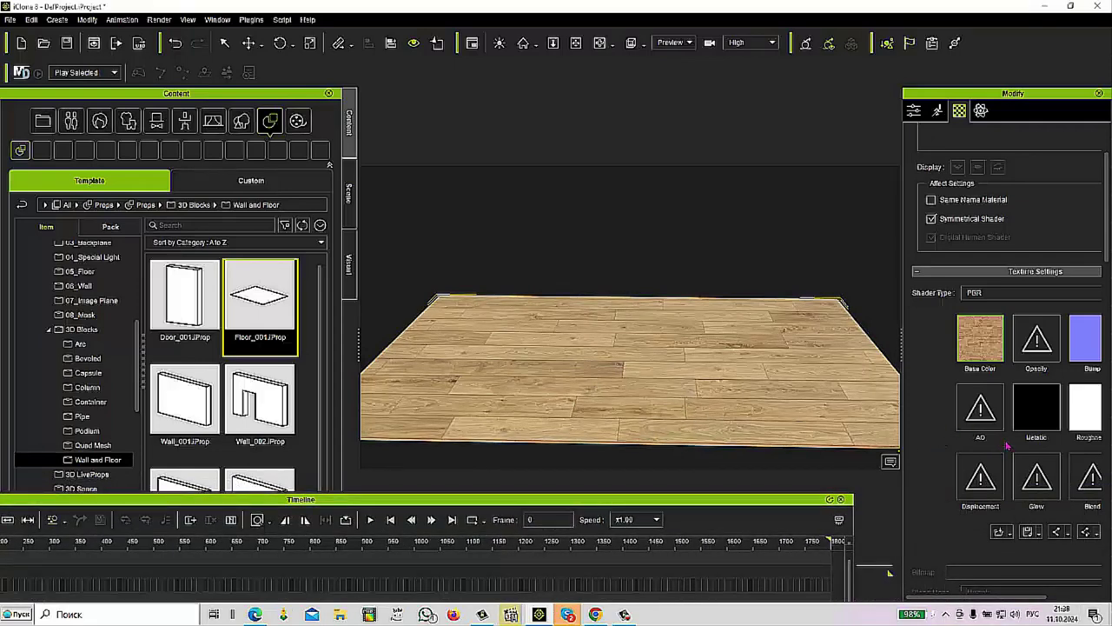
{"action": "scroll", "coordinate": [1016, 430], "scroll_direction": "down", "scroll_amount": 5}
{"action": "left_click_drag", "start_coordinate": [1108, 288], "coordinate": [1087, 508]}
{"action": "scroll", "coordinate": [1087, 509], "scroll_direction": "down", "scroll_amount": 4}
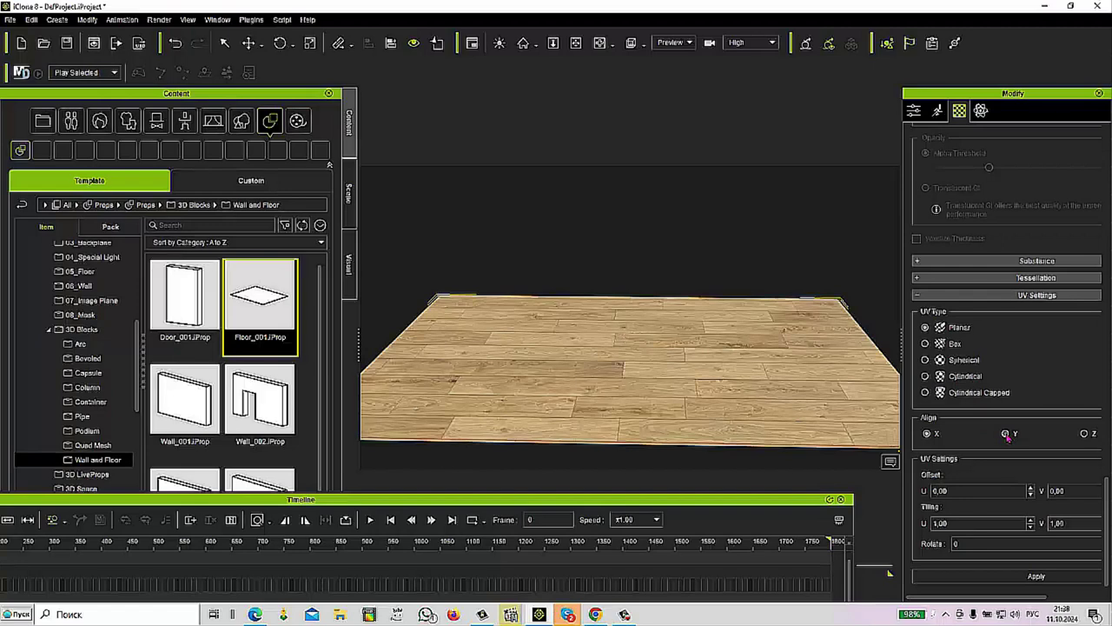
{"action": "left_click", "coordinate": [1031, 581]}
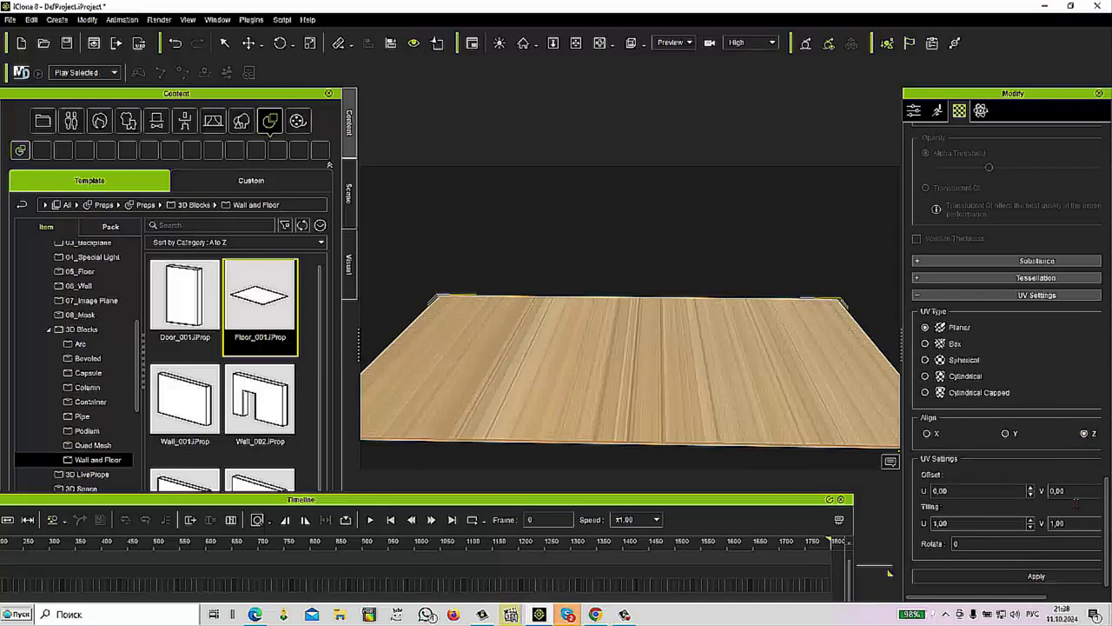
{"action": "left_click", "coordinate": [1061, 582]}
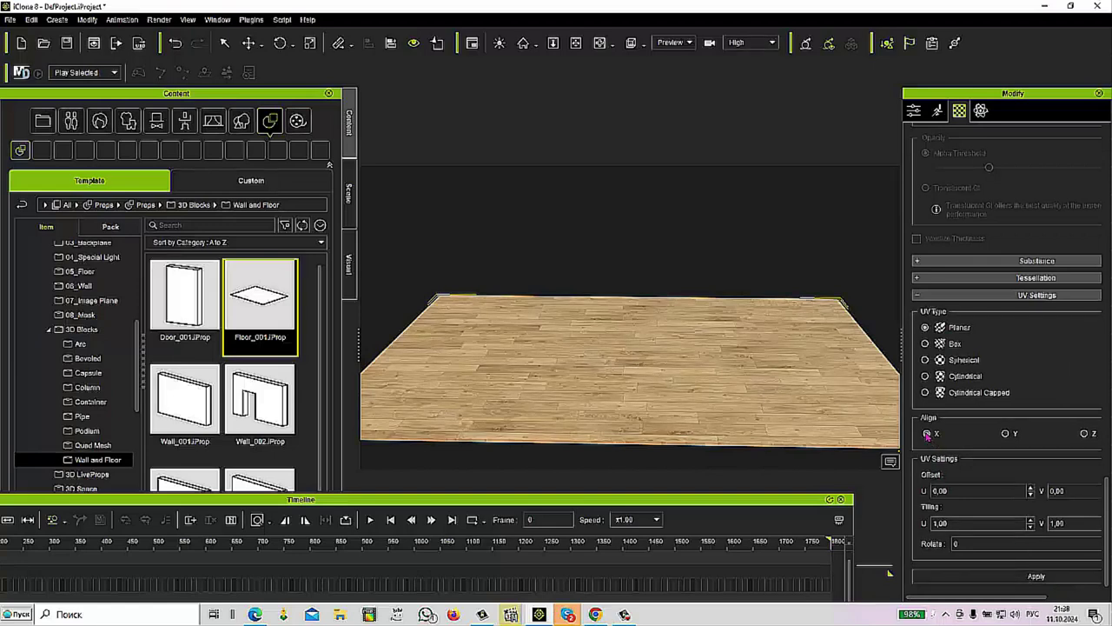
{"action": "left_click", "coordinate": [1030, 577]}
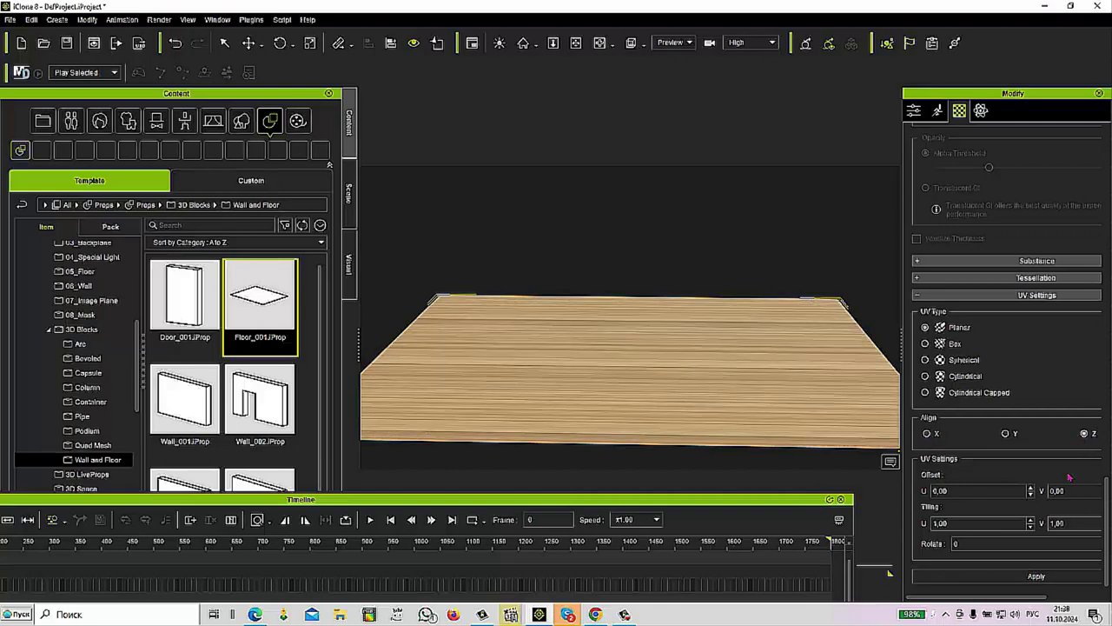
{"action": "left_click", "coordinate": [1027, 581]}
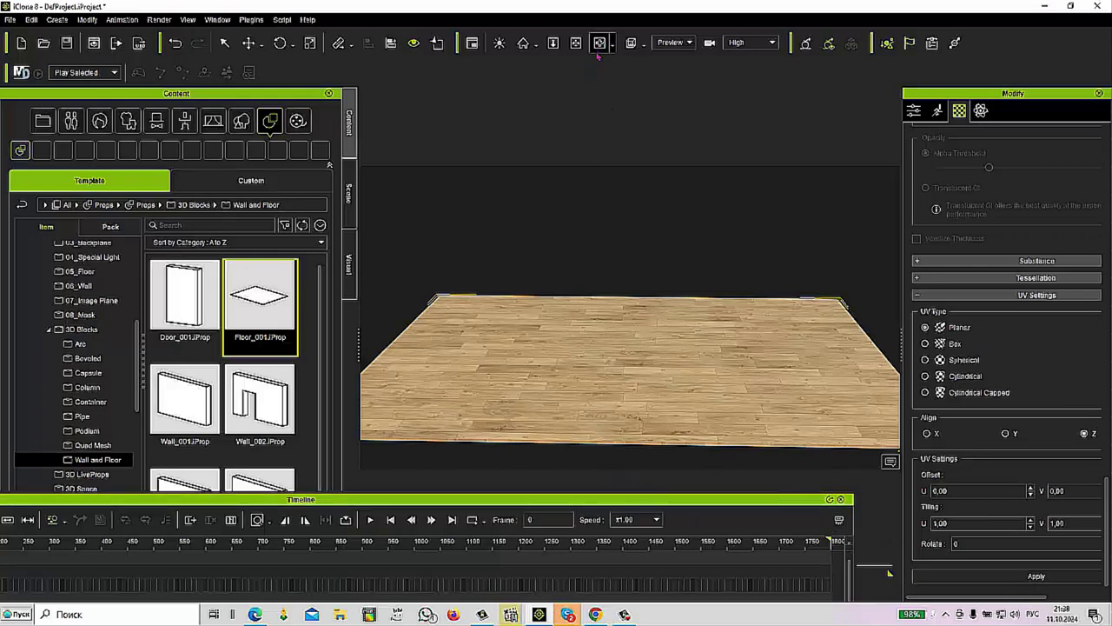
Add the Plane_A prop from the 3D Surface templates to the scene
{"action": "mouse_move", "coordinate": [593, 217]}
{"action": "right_mouse_down"}
{"action": "mouse_move", "coordinate": [599, 199]}
{"action": "mouse_move", "coordinate": [623, 201]}
{"action": "mouse_move", "coordinate": [596, 211]}
{"action": "right_mouse_up"}
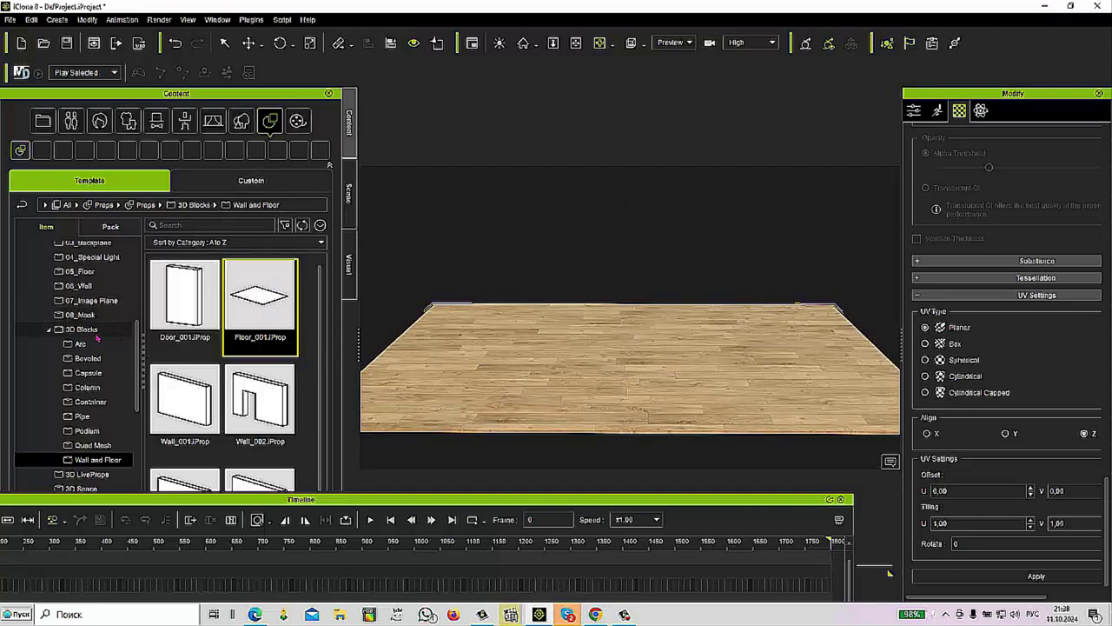
{"action": "left_click", "coordinate": [49, 331]}
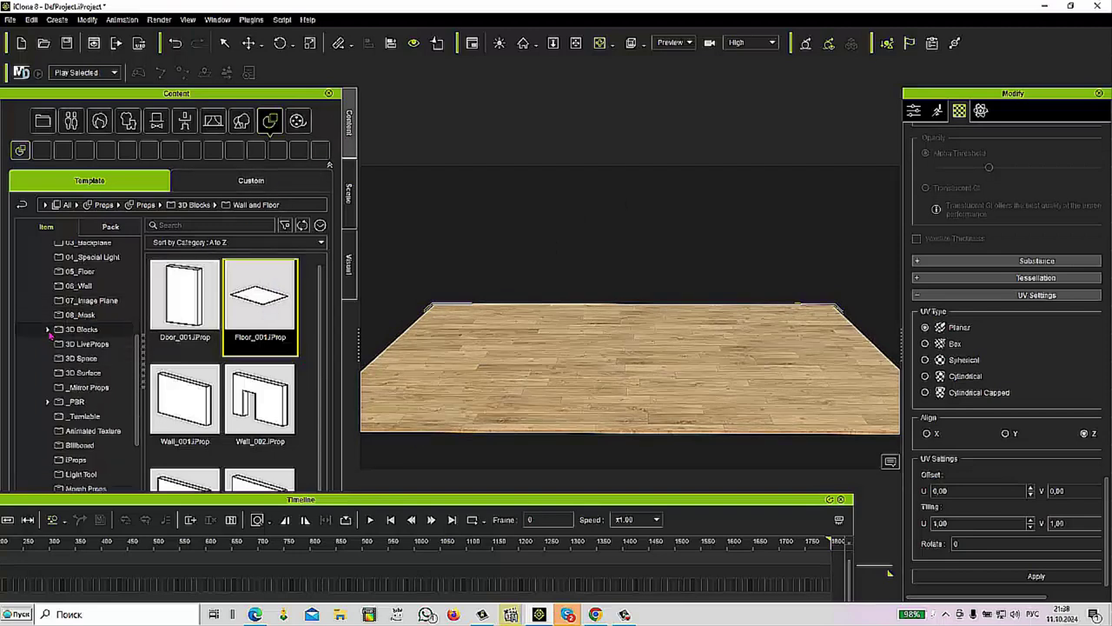
{"action": "left_click", "coordinate": [90, 374]}
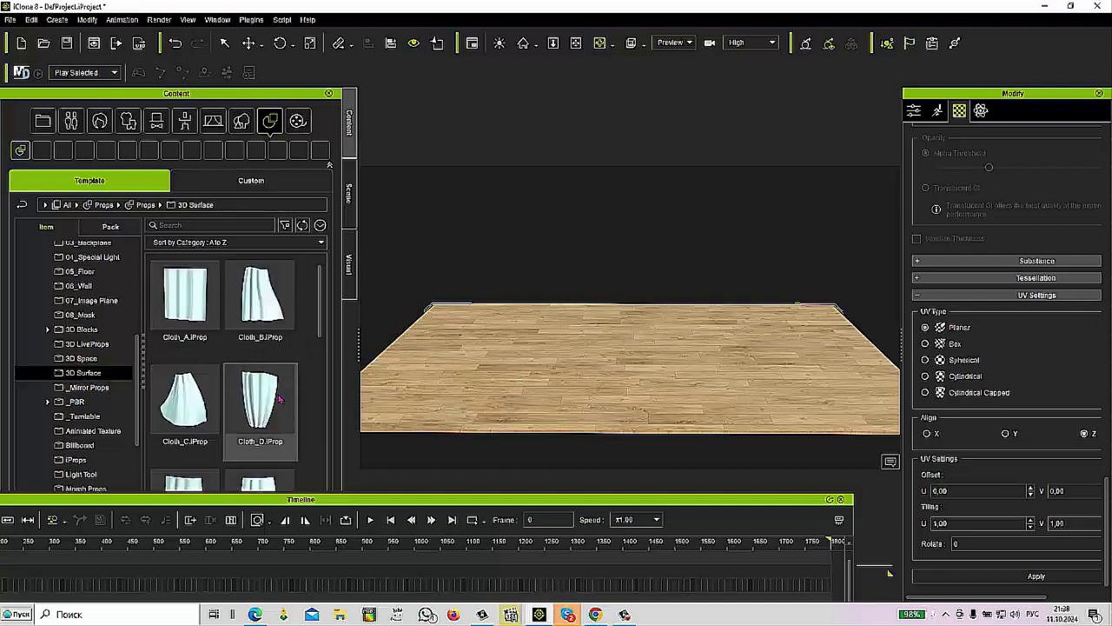
{"action": "scroll", "coordinate": [278, 400], "scroll_direction": "down", "scroll_amount": 2}
{"action": "scroll", "coordinate": [277, 407], "scroll_direction": "down", "scroll_amount": 2}
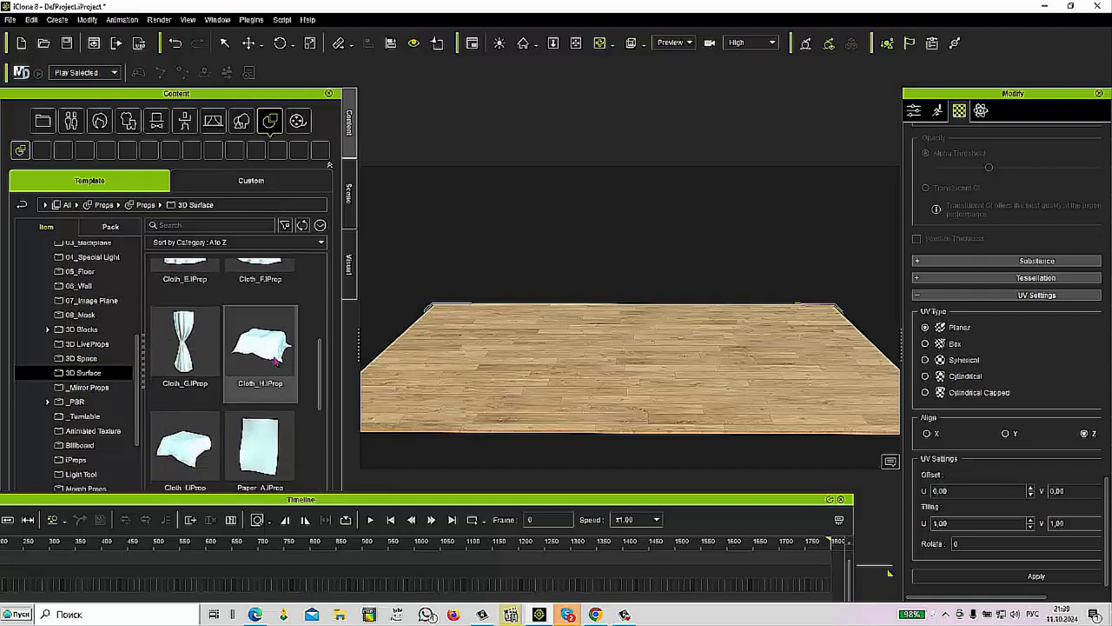
{"action": "scroll", "coordinate": [256, 395], "scroll_direction": "down", "scroll_amount": 3}
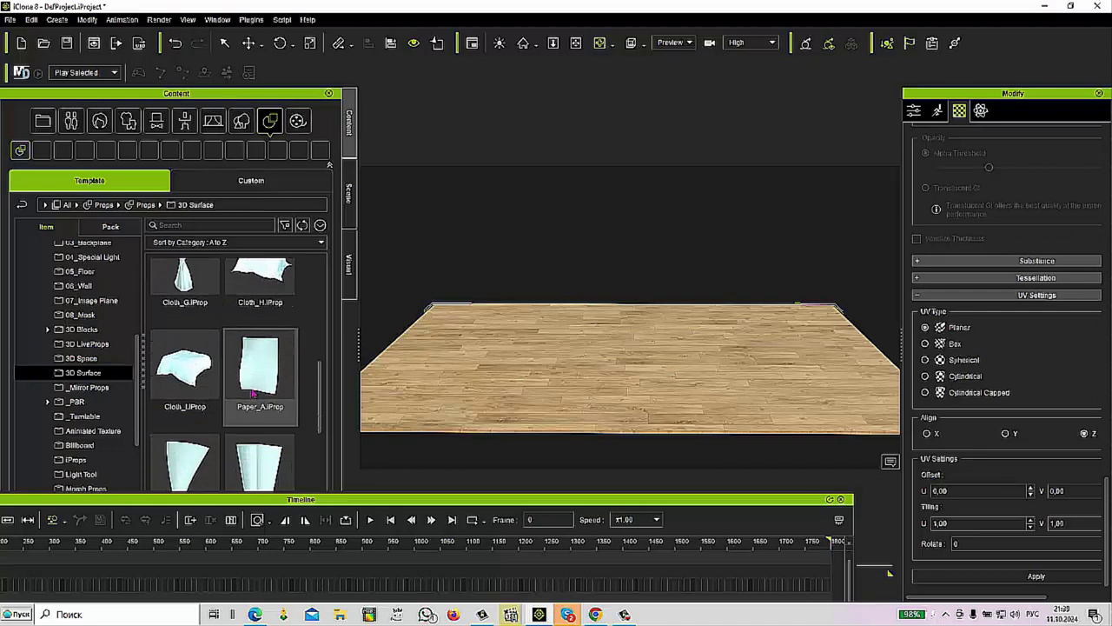
{"action": "scroll", "coordinate": [264, 417], "scroll_direction": "down", "scroll_amount": 1}
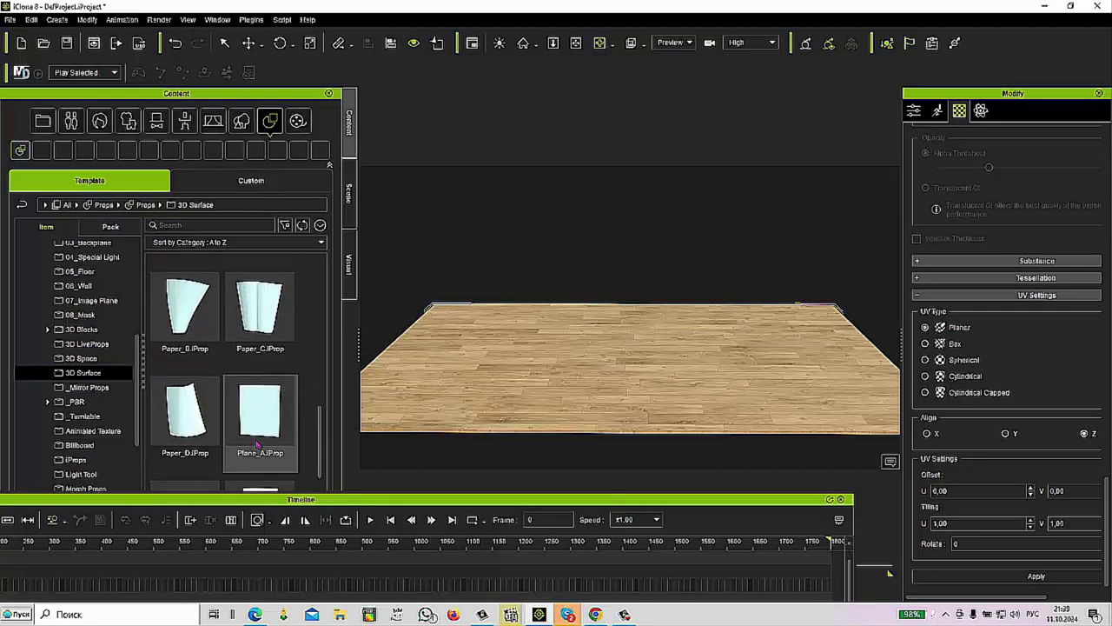
{"action": "double_click", "coordinate": [258, 423]}
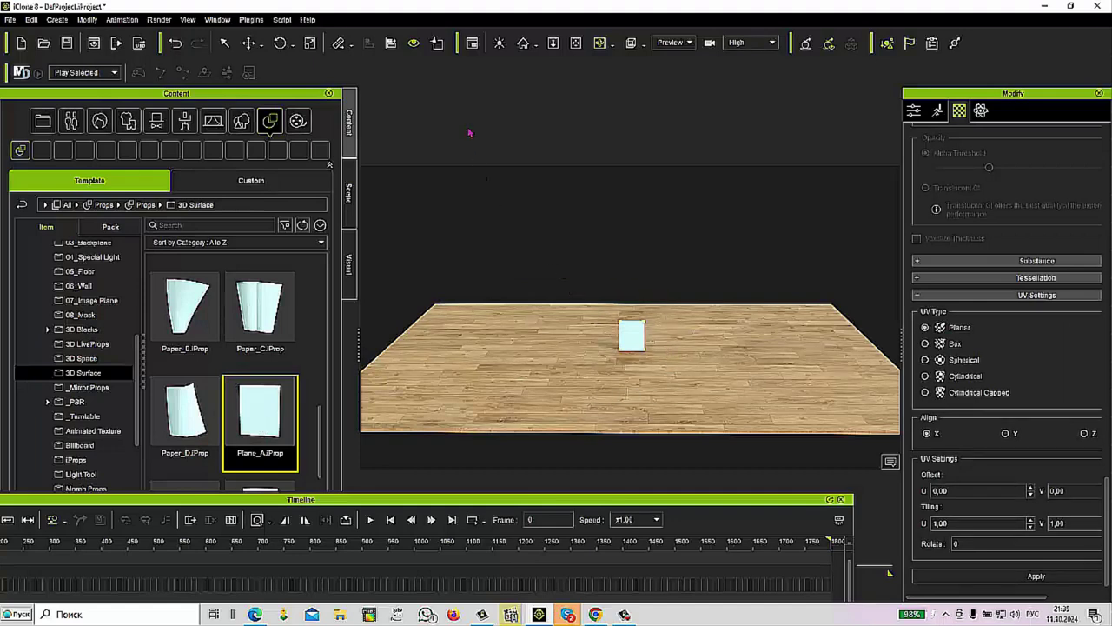
Align the plane's position with the floor by pivot, including X and Y, and scale it up to span the floor's width
{"action": "left_click", "coordinate": [390, 43]}
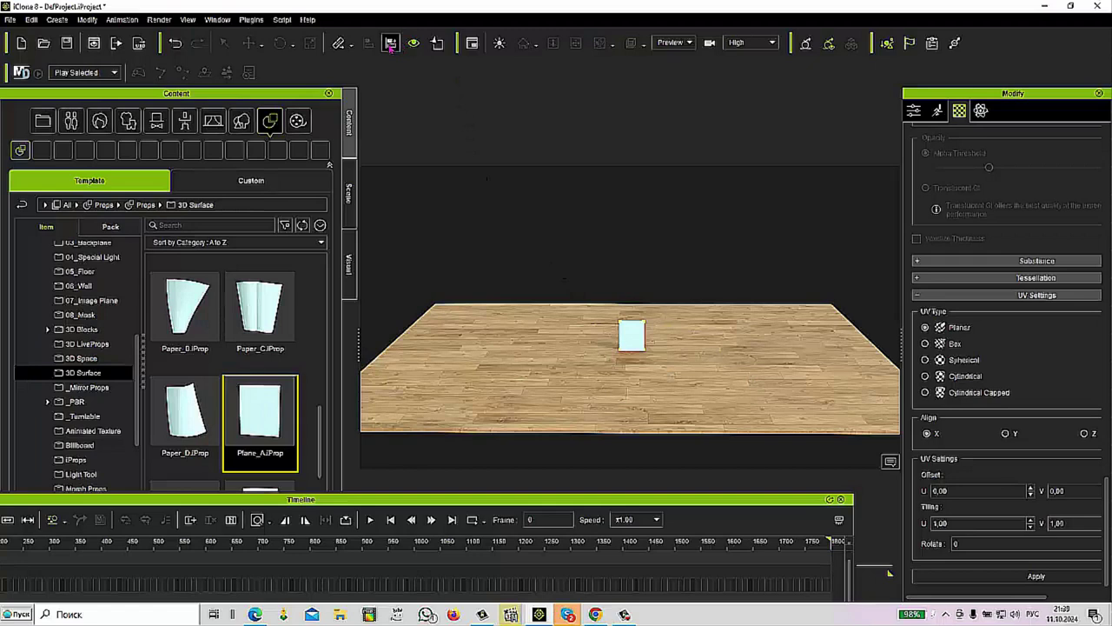
{"action": "left_click", "coordinate": [525, 345]}
{"action": "left_click", "coordinate": [417, 335]}
{"action": "left_click", "coordinate": [455, 336]}
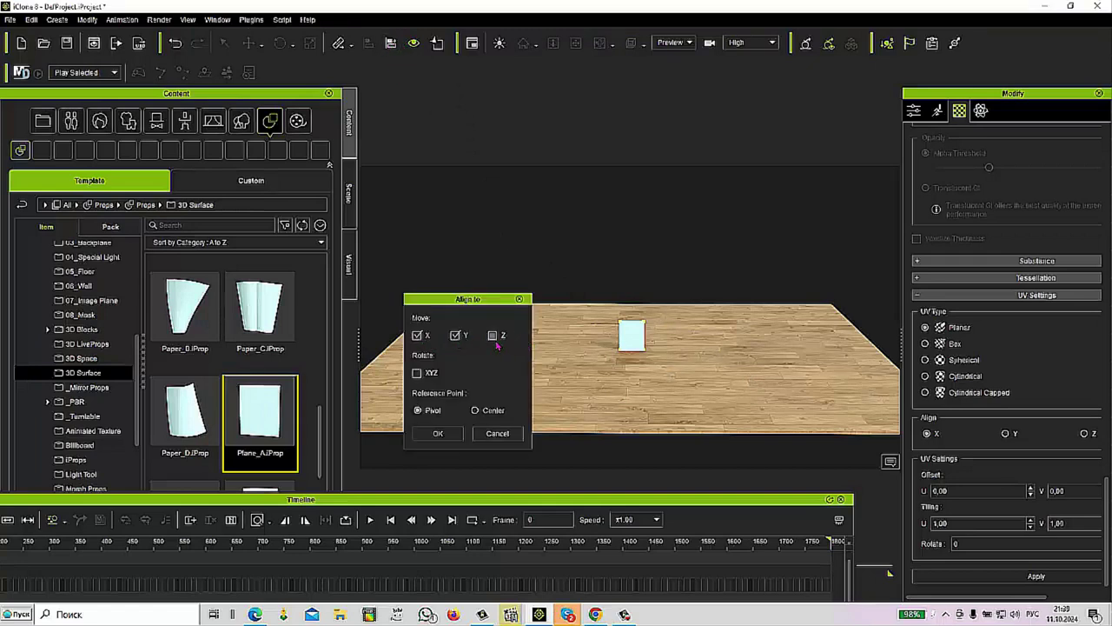
{"action": "left_click", "coordinate": [438, 432]}
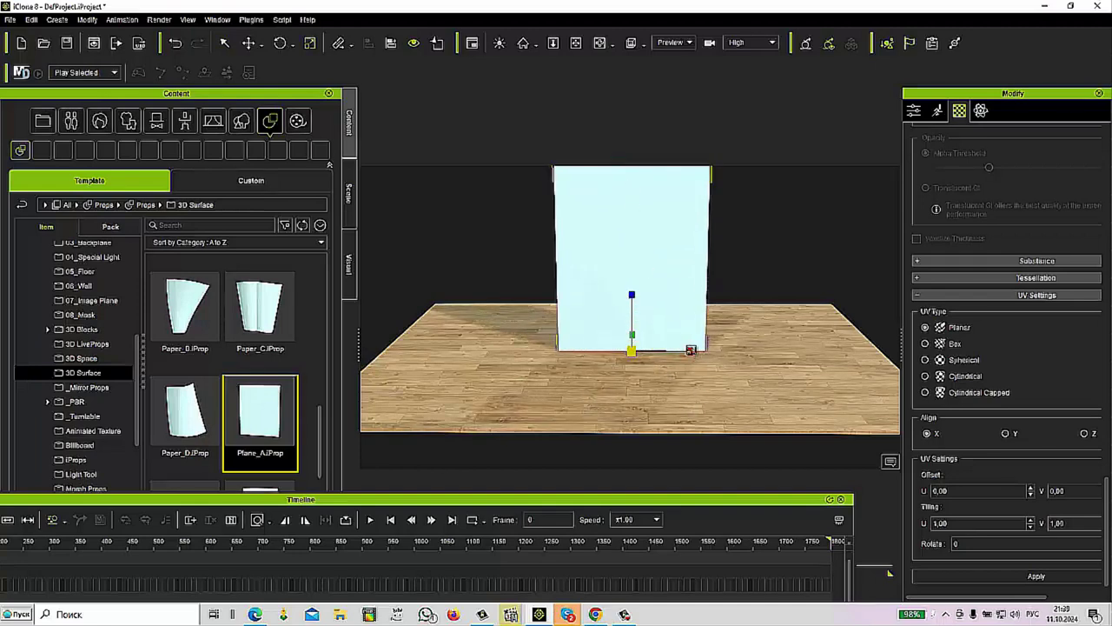
{"action": "left_click_drag", "start_coordinate": [689, 352], "coordinate": [829, 381]}
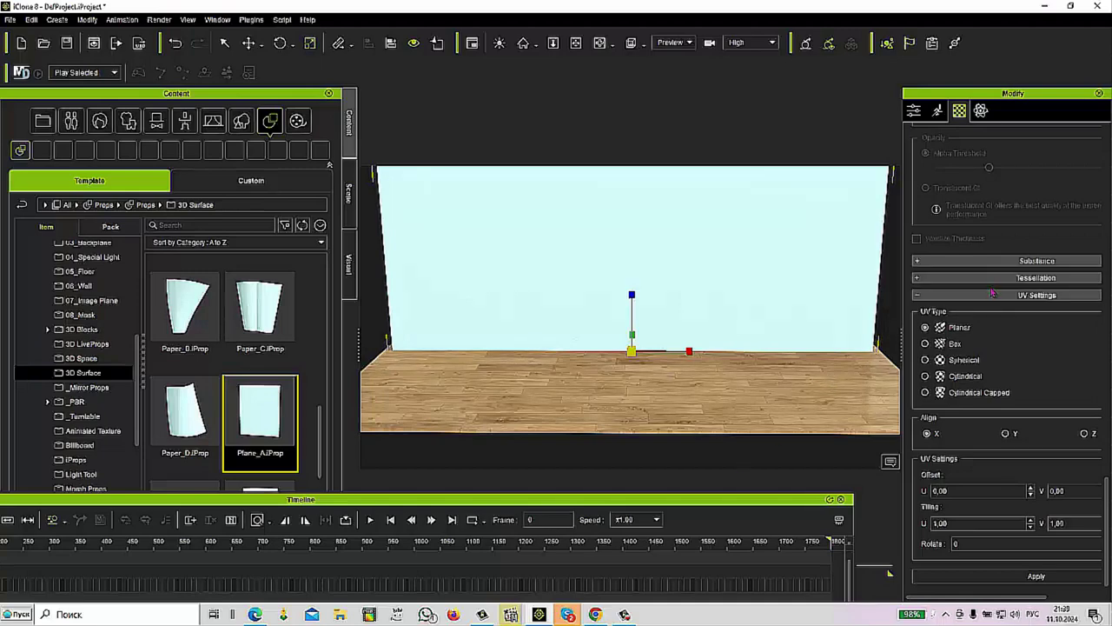
Load the open red stage curtain image as the plane's Base Color texture
{"action": "scroll", "coordinate": [991, 300], "scroll_direction": "up", "scroll_amount": 5}
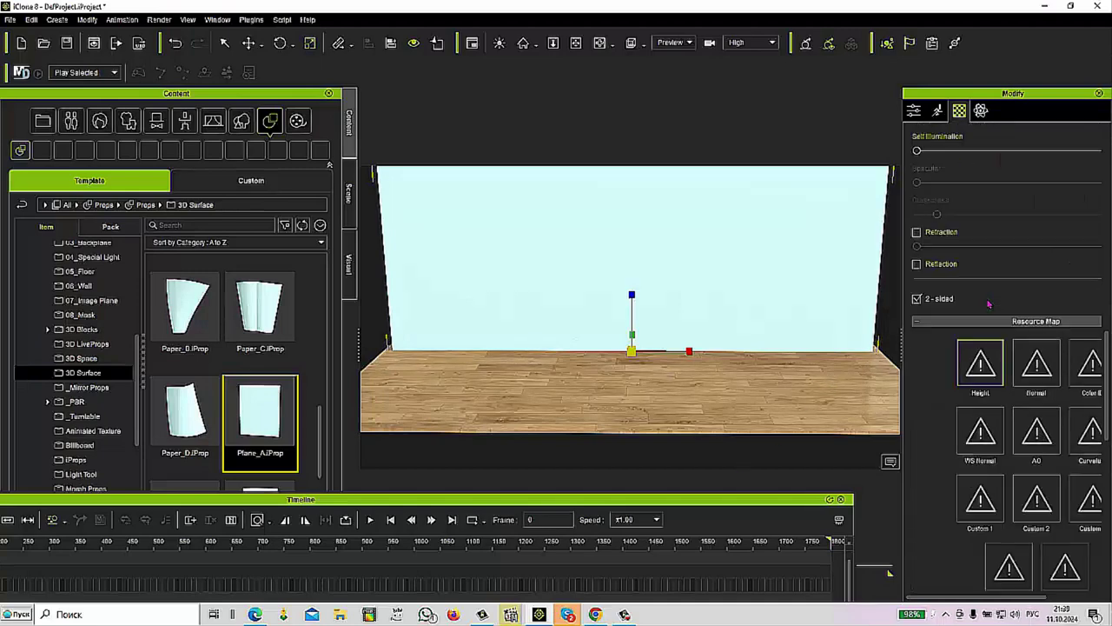
{"action": "scroll", "coordinate": [976, 342], "scroll_direction": "up", "scroll_amount": 6}
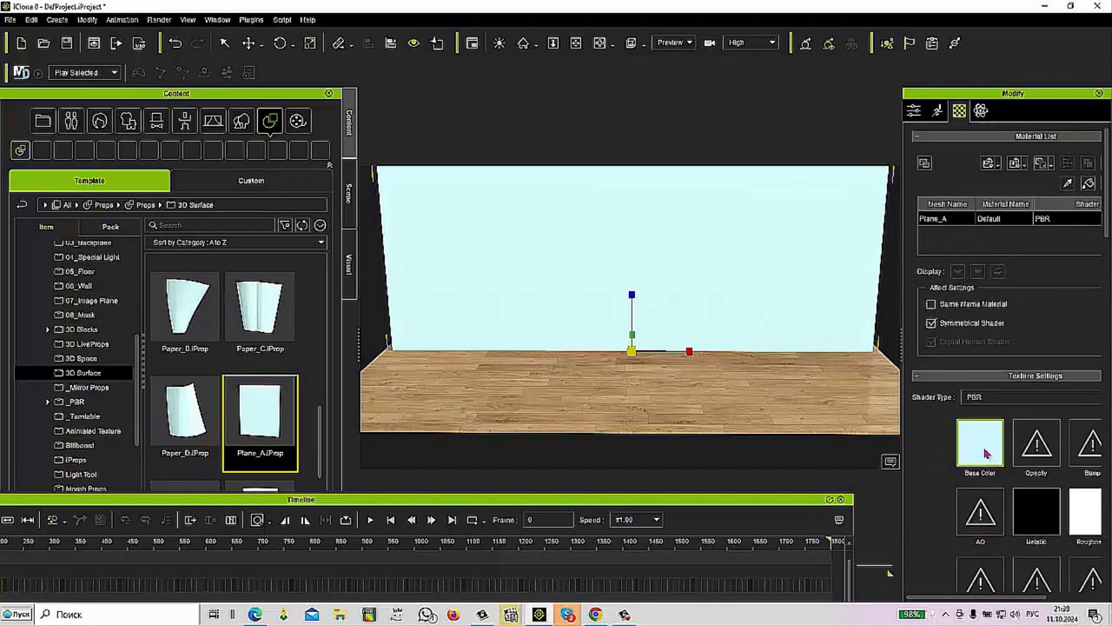
{"action": "double_click", "coordinate": [986, 453]}
{"action": "left_click", "coordinate": [339, 146]}
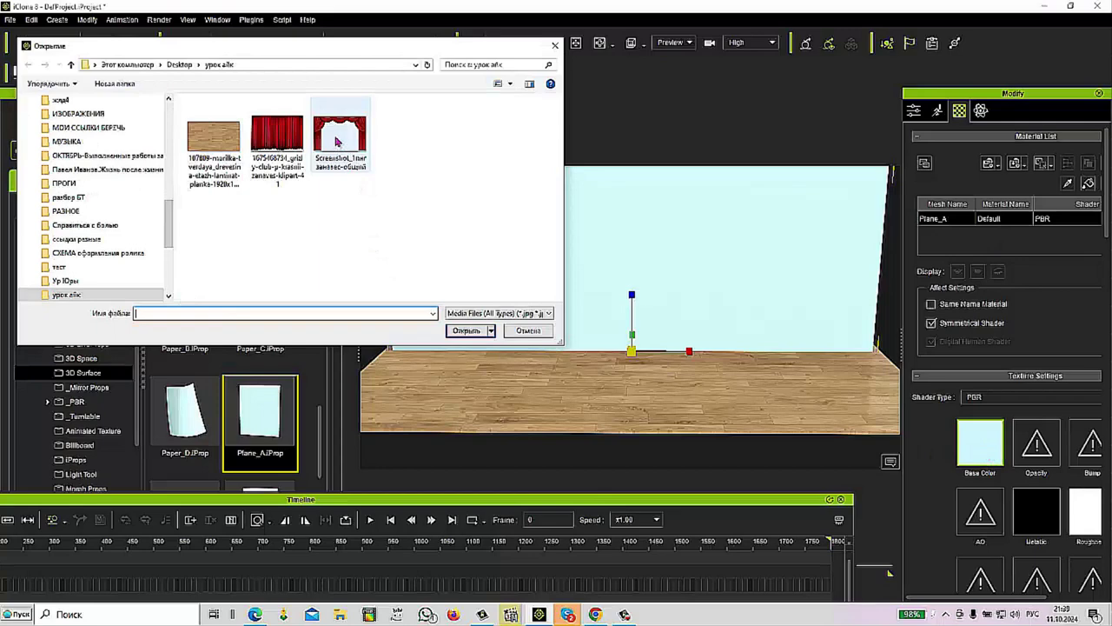
{"action": "left_click", "coordinate": [466, 330]}
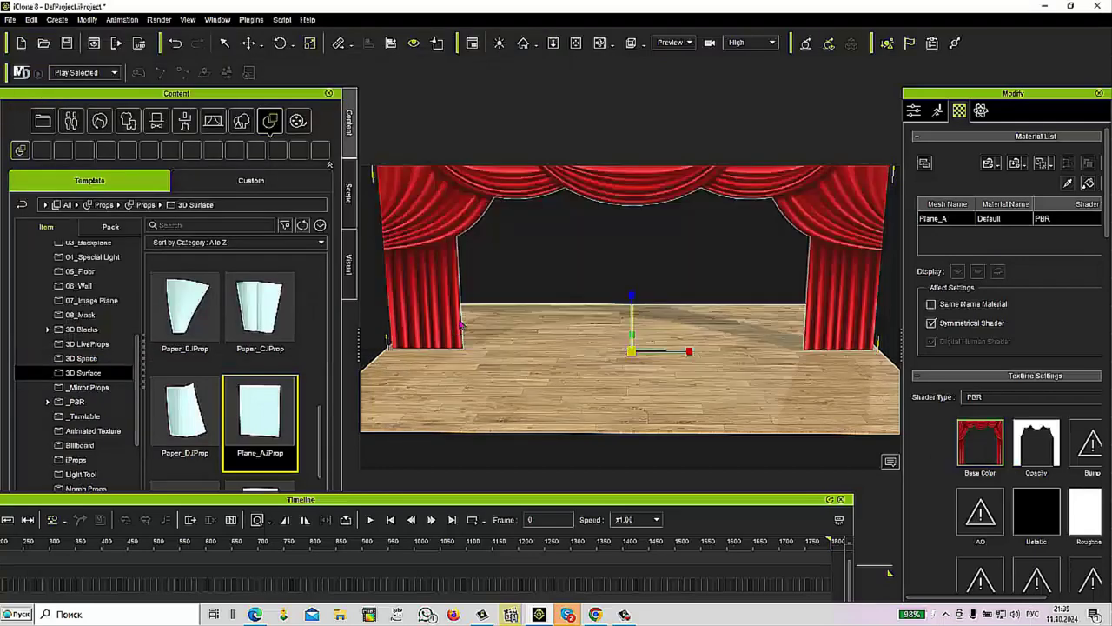
Stretch the open curtain plane vertically so it stands taller above the stage floor
{"action": "left_click", "coordinate": [587, 174]}
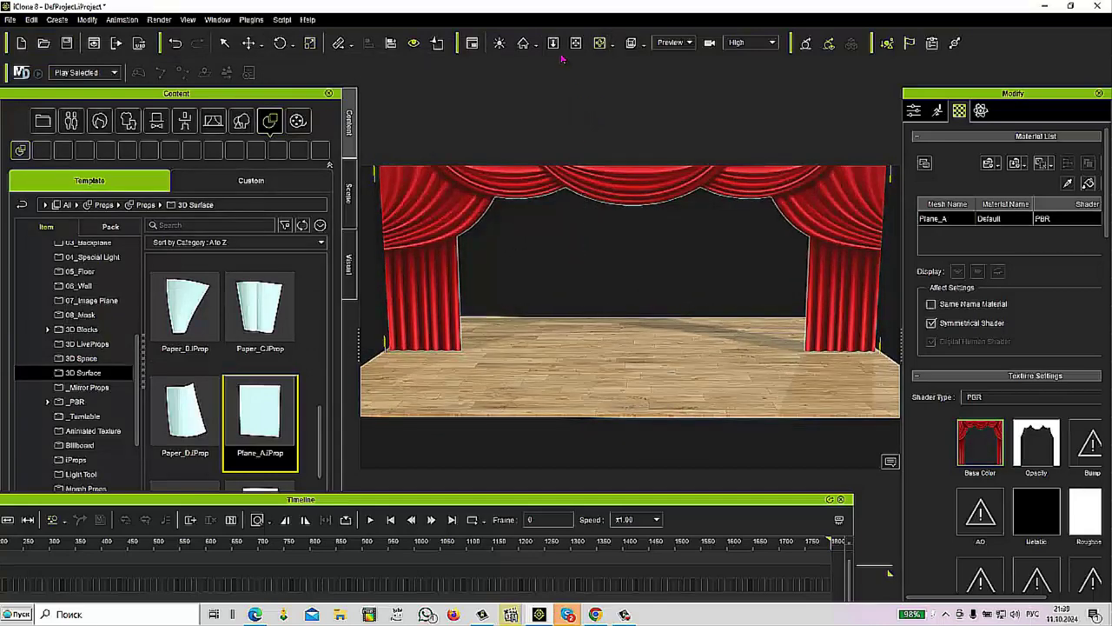
{"action": "middle_click_drag", "start_coordinate": [570, 243], "coordinate": [567, 275]}
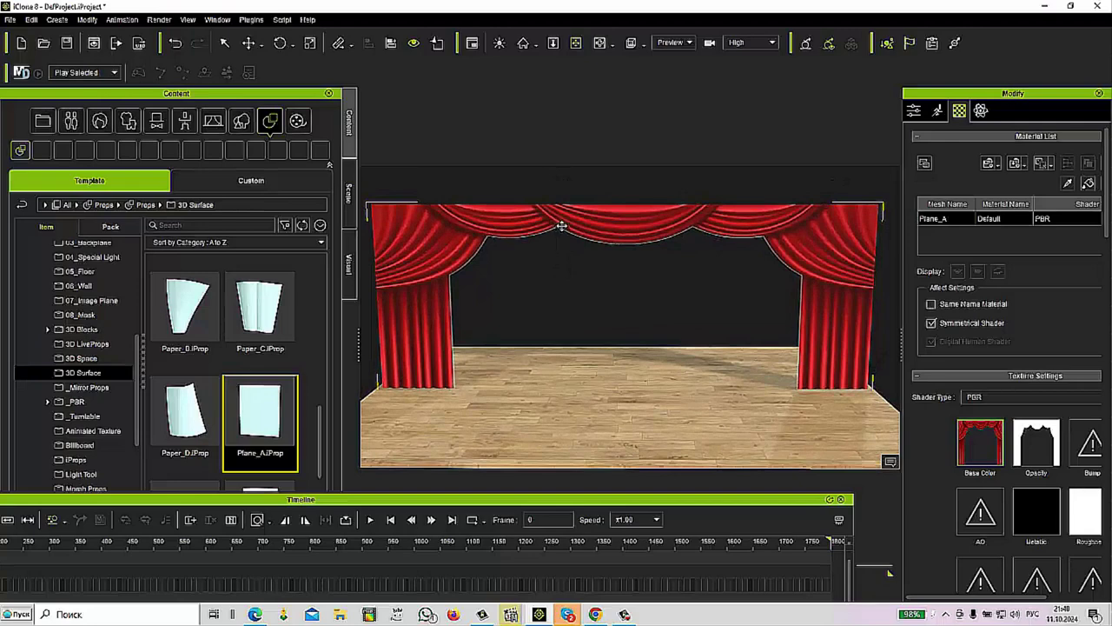
{"action": "key", "text": "w"}
{"action": "left_click_drag", "start_coordinate": [624, 335], "coordinate": [627, 322]}
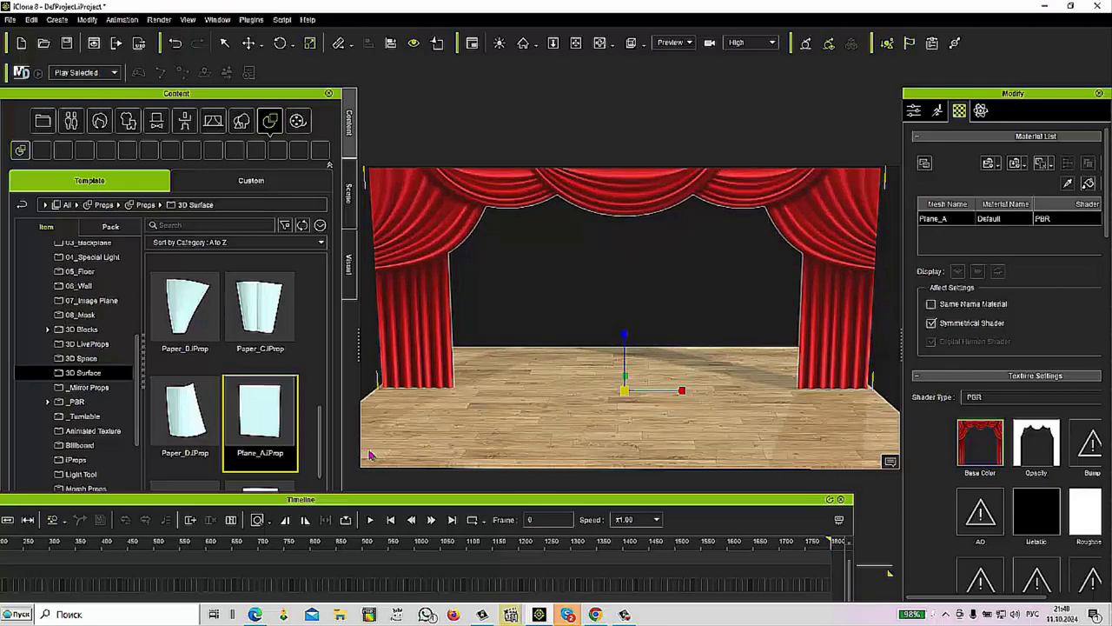
Add a second Plane_A prop and scale it up to cover the opening of the stage curtain
{"action": "scroll", "coordinate": [262, 427], "scroll_direction": "down", "scroll_amount": 2}
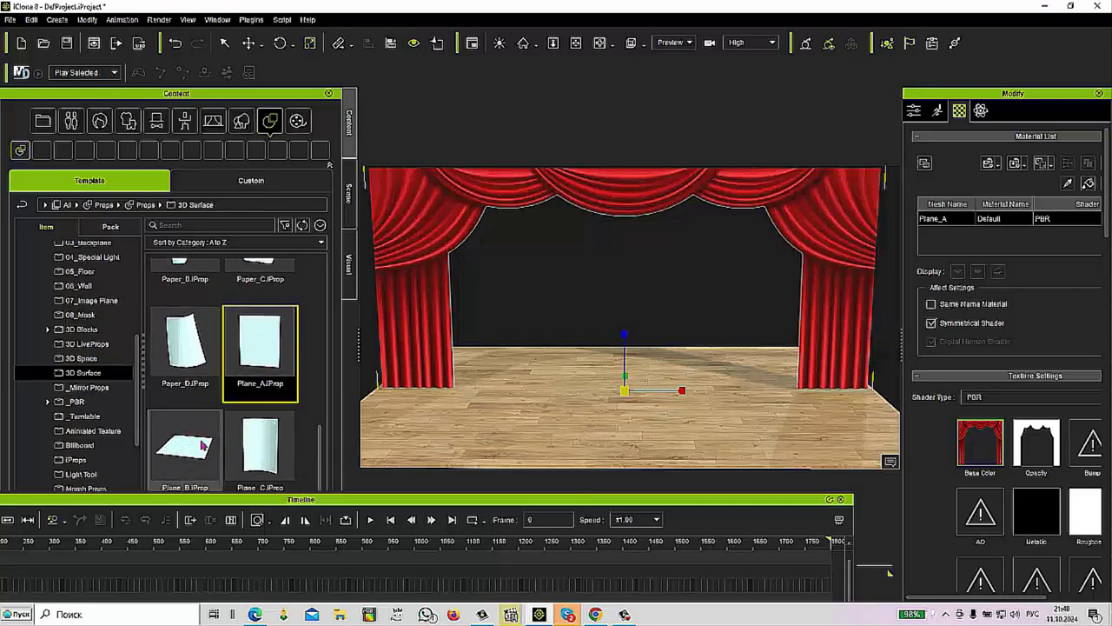
{"action": "double_click", "coordinate": [250, 356]}
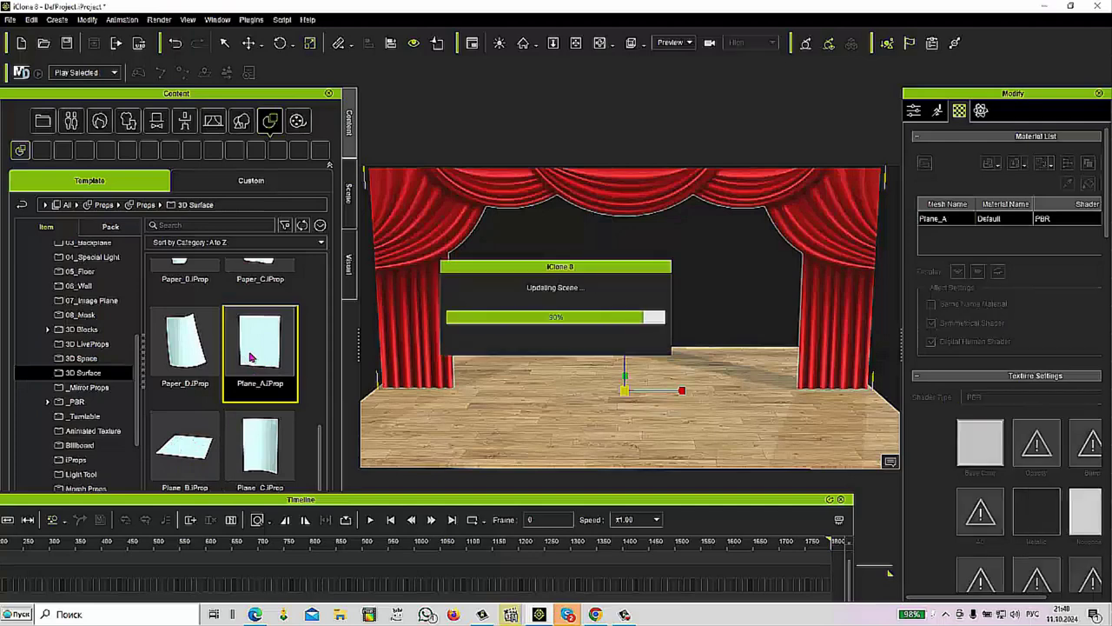
{"action": "left_click_drag", "start_coordinate": [623, 360], "coordinate": [614, 166]}
{"action": "left_click_drag", "start_coordinate": [681, 390], "coordinate": [796, 416]}
Move the second plane back along its depth axis so it stands well behind the open curtain
{"action": "left_click", "coordinate": [599, 43]}
{"action": "left_click_drag", "start_coordinate": [702, 301], "coordinate": [407, 323]}
{"action": "key", "text": "w"}
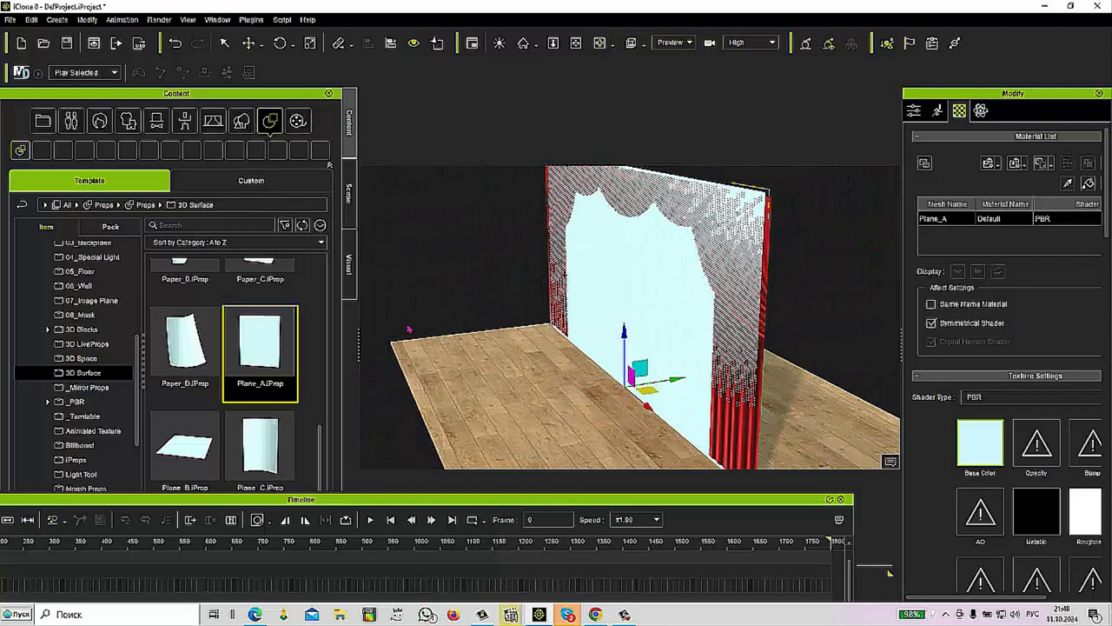
{"action": "left_click_drag", "start_coordinate": [675, 380], "coordinate": [773, 383]}
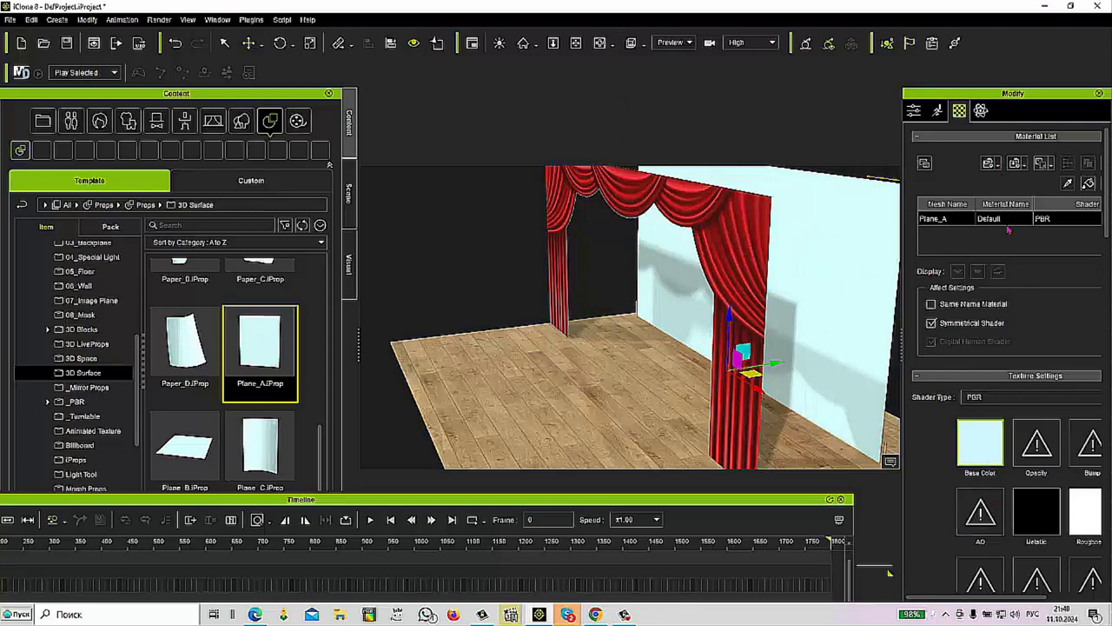
Load the closed red curtain image as the back plane's Base Color texture and check the stage from the front
{"action": "double_click", "coordinate": [986, 461]}
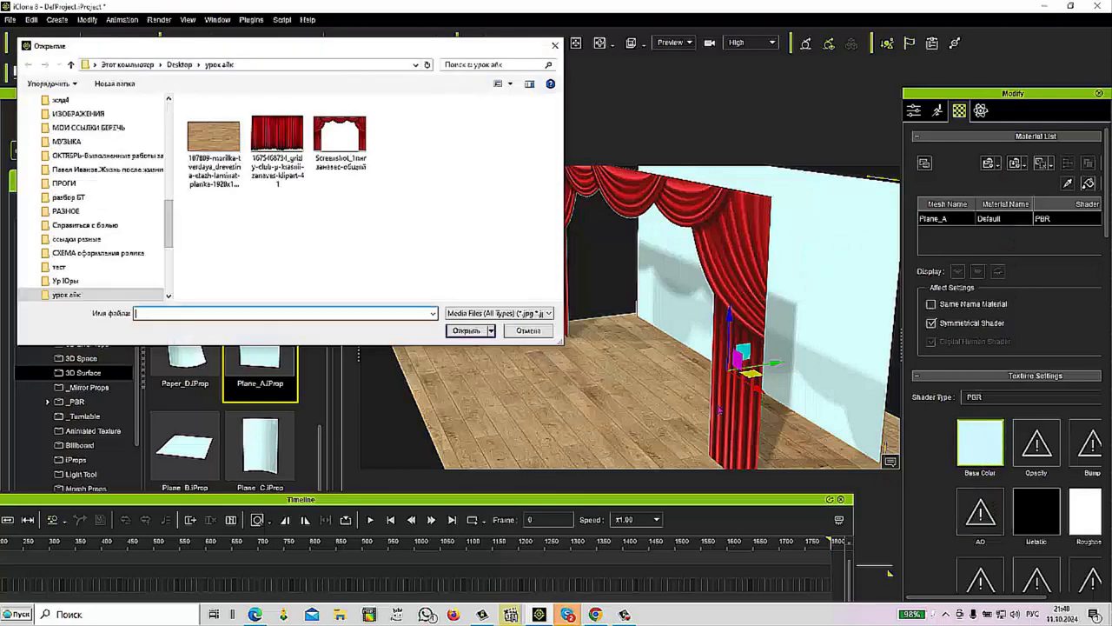
{"action": "left_click", "coordinate": [278, 143]}
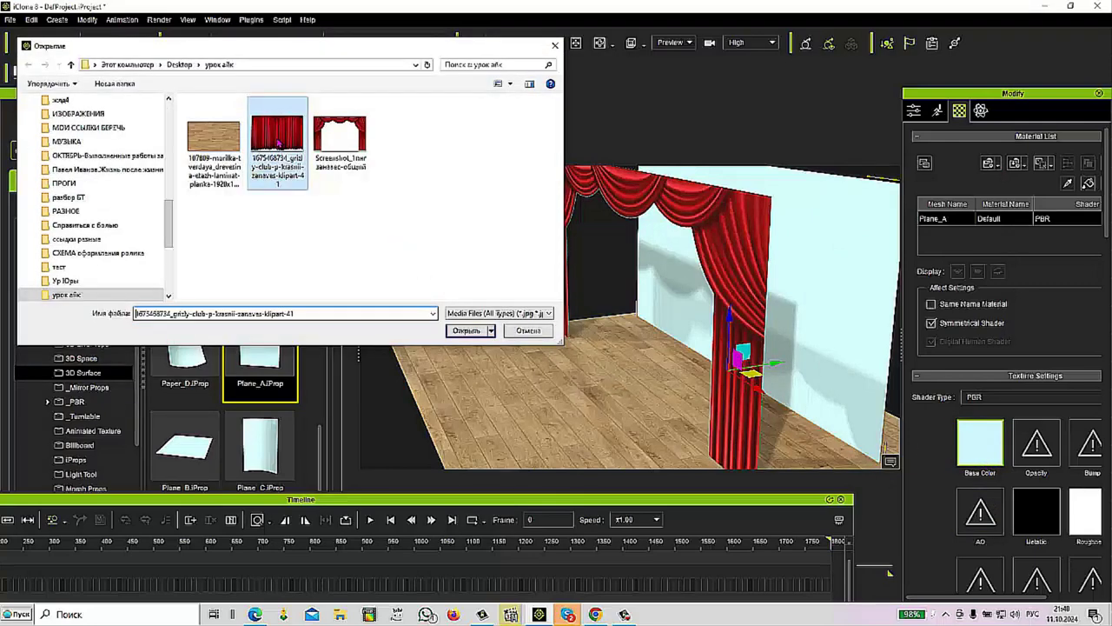
{"action": "left_click", "coordinate": [450, 334]}
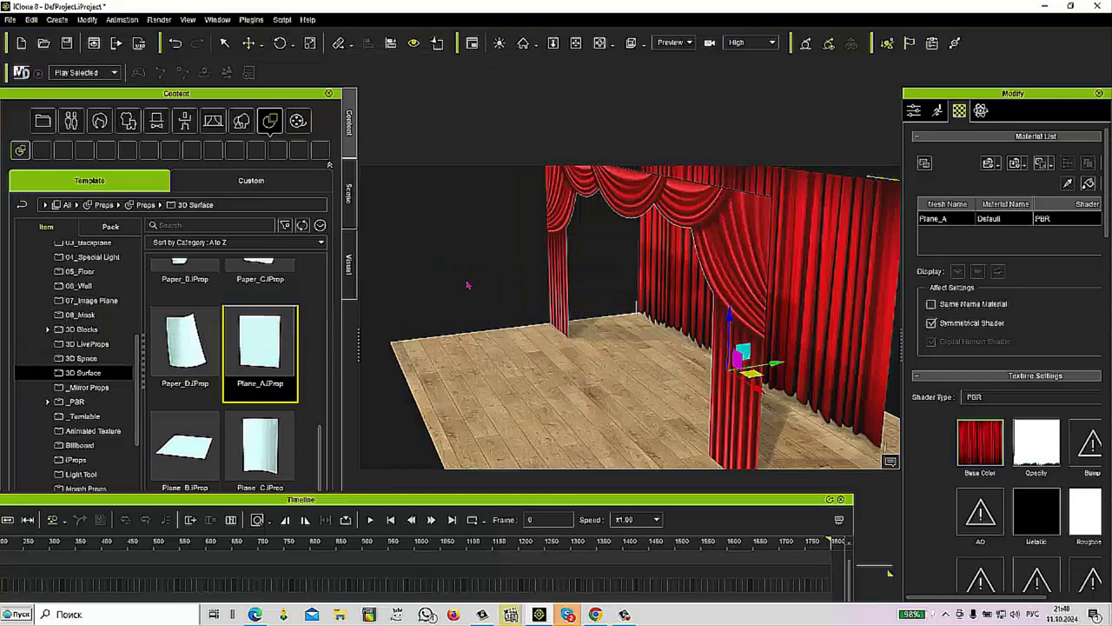
{"action": "left_click", "coordinate": [599, 42]}
{"action": "right_click_drag", "start_coordinate": [479, 348], "coordinate": [805, 344]}
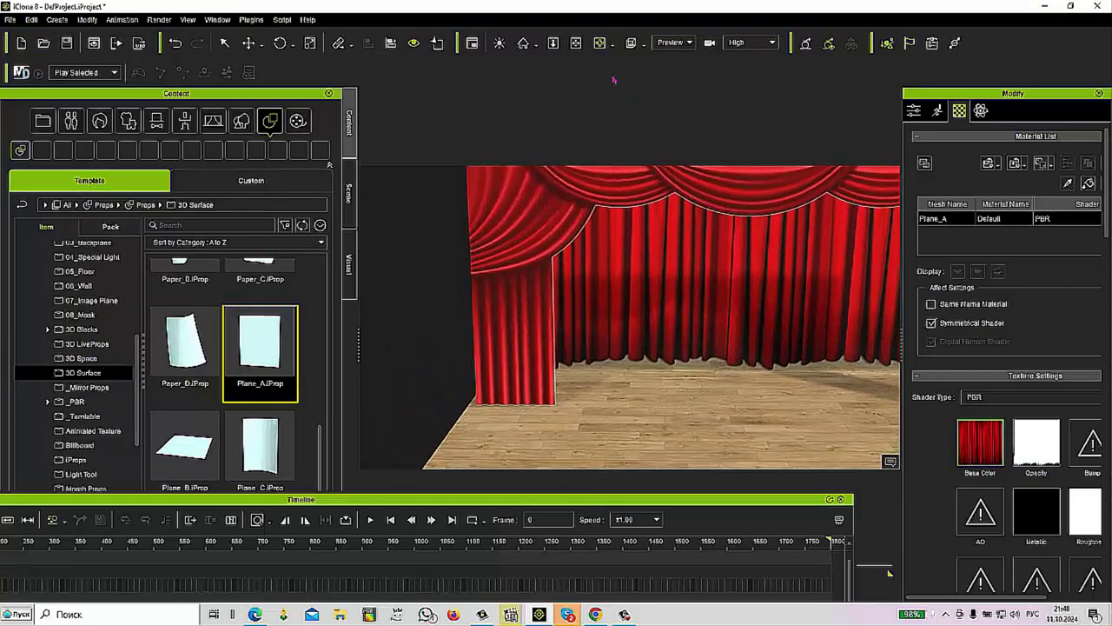
{"action": "right_click_drag", "start_coordinate": [606, 248], "coordinate": [527, 259]}
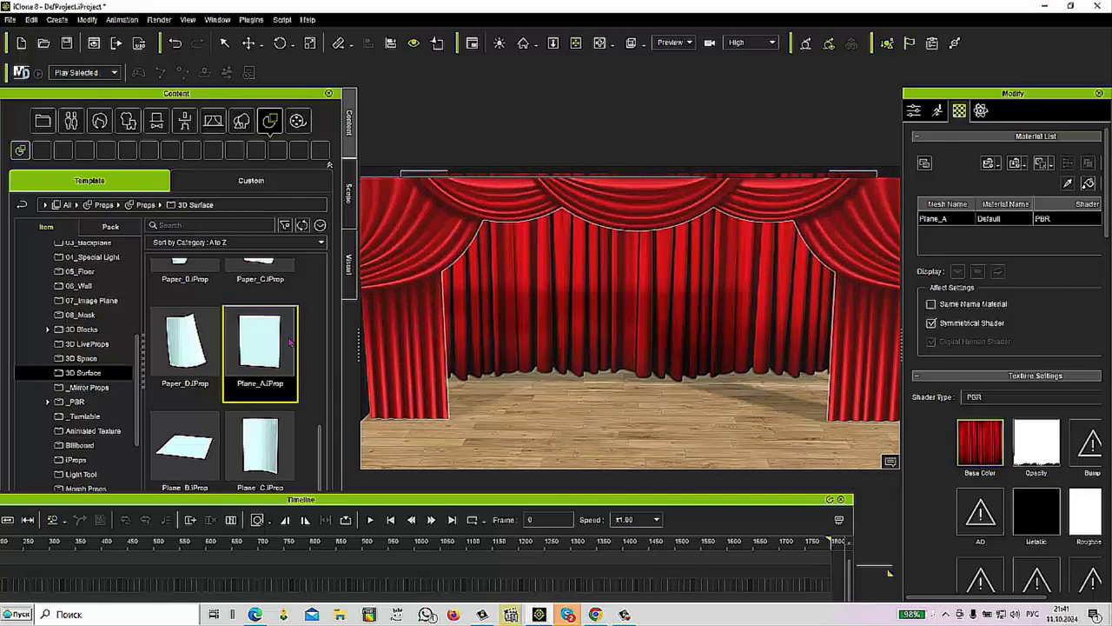
Identify Plane_A in the scene list by toggling its visibility, and stretch this open front curtain slightly taller
{"action": "left_click", "coordinate": [350, 209]}
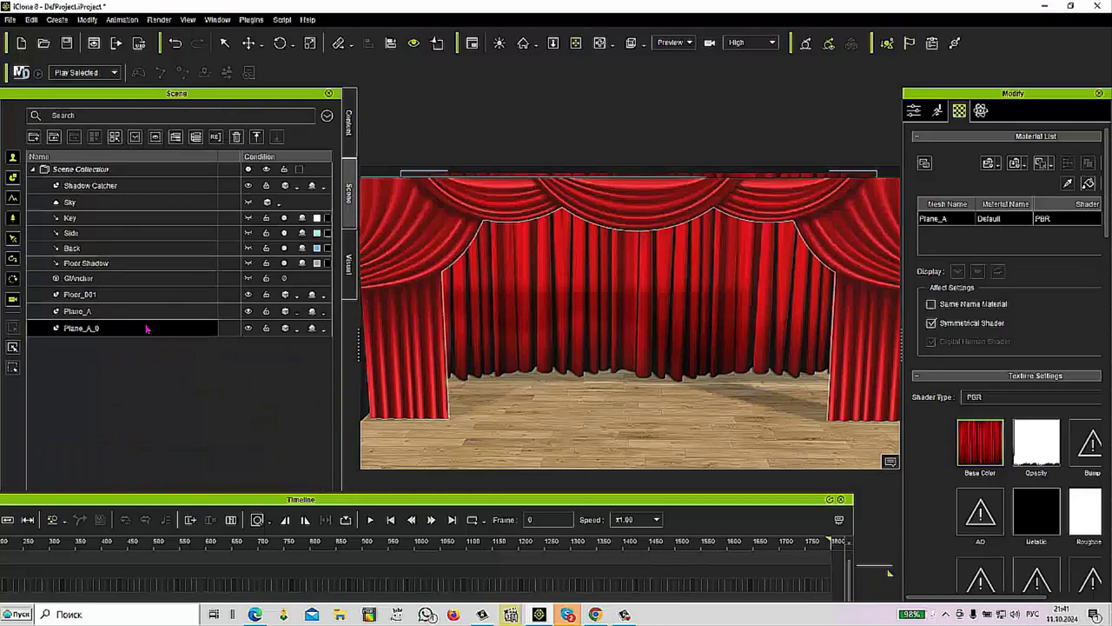
{"action": "left_click", "coordinate": [187, 312]}
{"action": "left_click", "coordinate": [187, 313]}
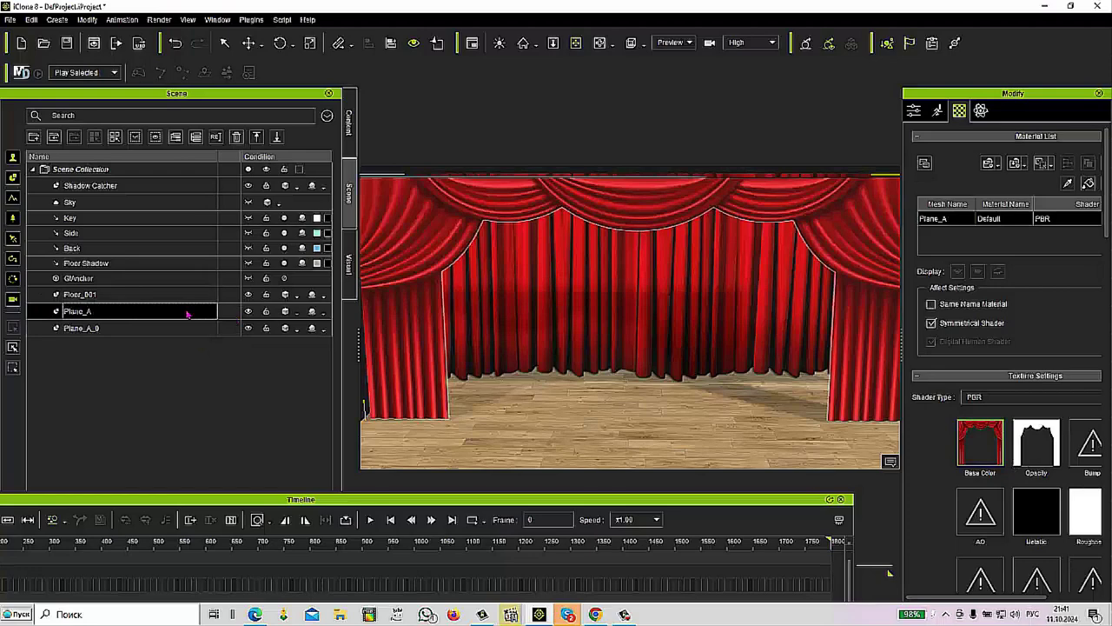
{"action": "left_click", "coordinate": [248, 311]}
{"action": "left_click", "coordinate": [247, 311]}
{"action": "left_click_drag", "start_coordinate": [637, 366], "coordinate": [638, 369]}
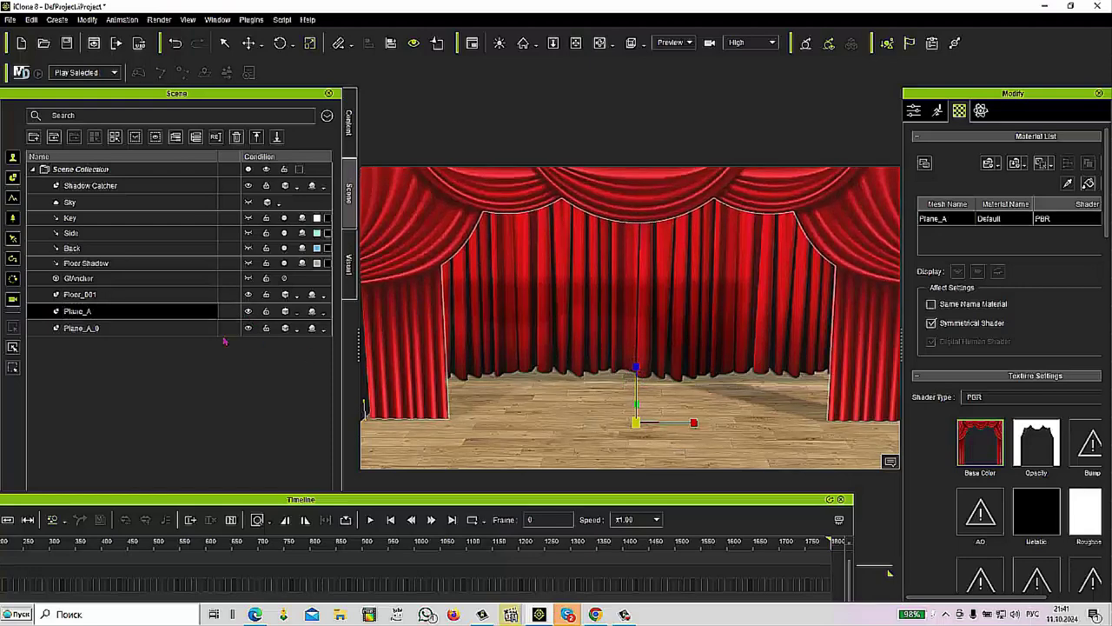
Rename the front curtain plane Plane_A as "центр"
{"action": "double_click", "coordinate": [77, 313]}
{"action": "key", "text": "BackSpace"}
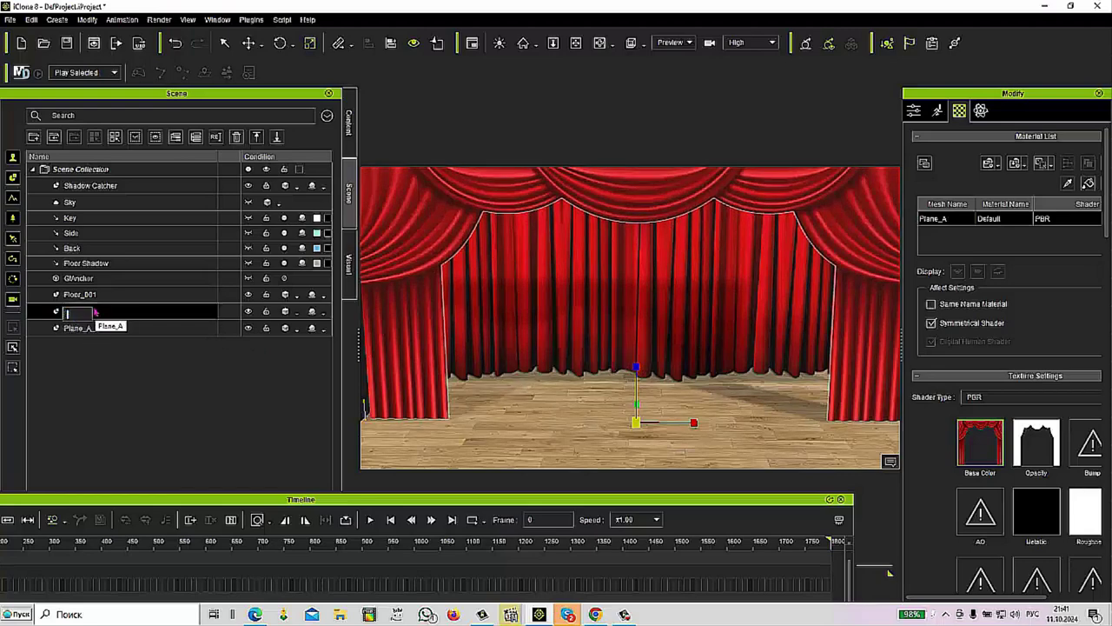
{"action": "type", "text": "зана"}
{"action": "key", "text": "Return"}
Set the pivot of the back curtain Plane_A_0 to its lower-left corner and shrink it along X until it hides behind the front curtain's left side
{"action": "left_click", "coordinate": [235, 334]}
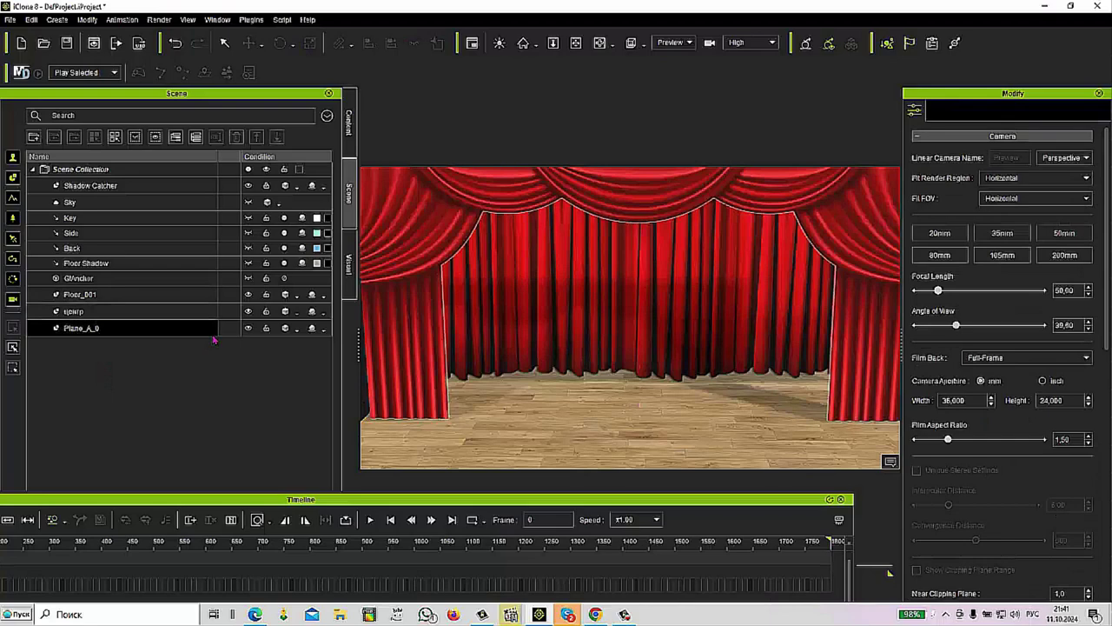
{"action": "left_click", "coordinate": [248, 329]}
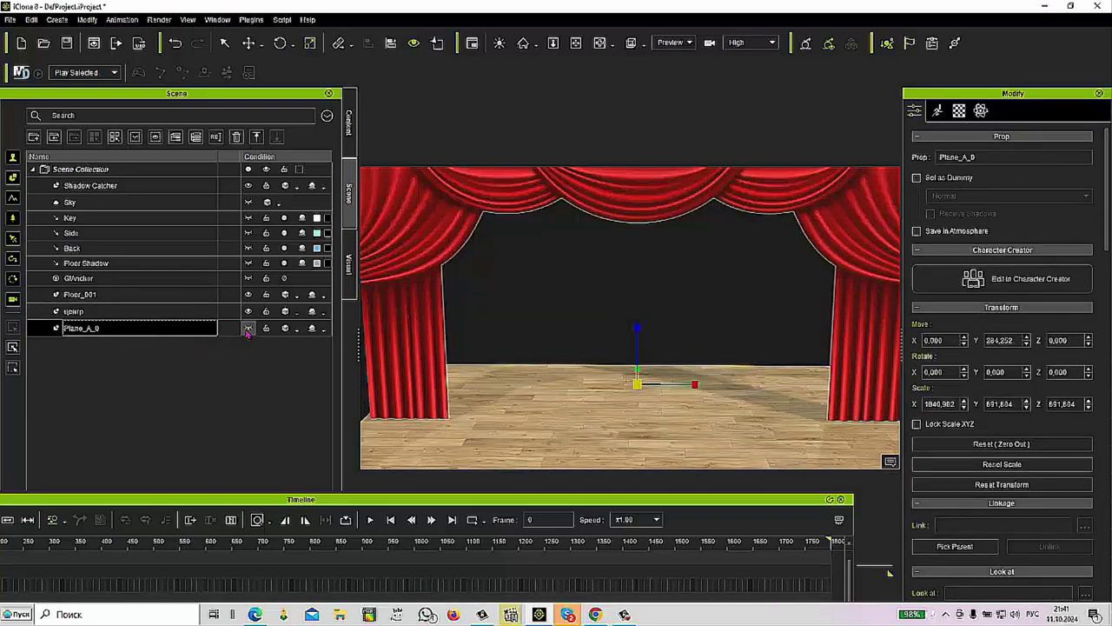
{"action": "left_click", "coordinate": [248, 329]}
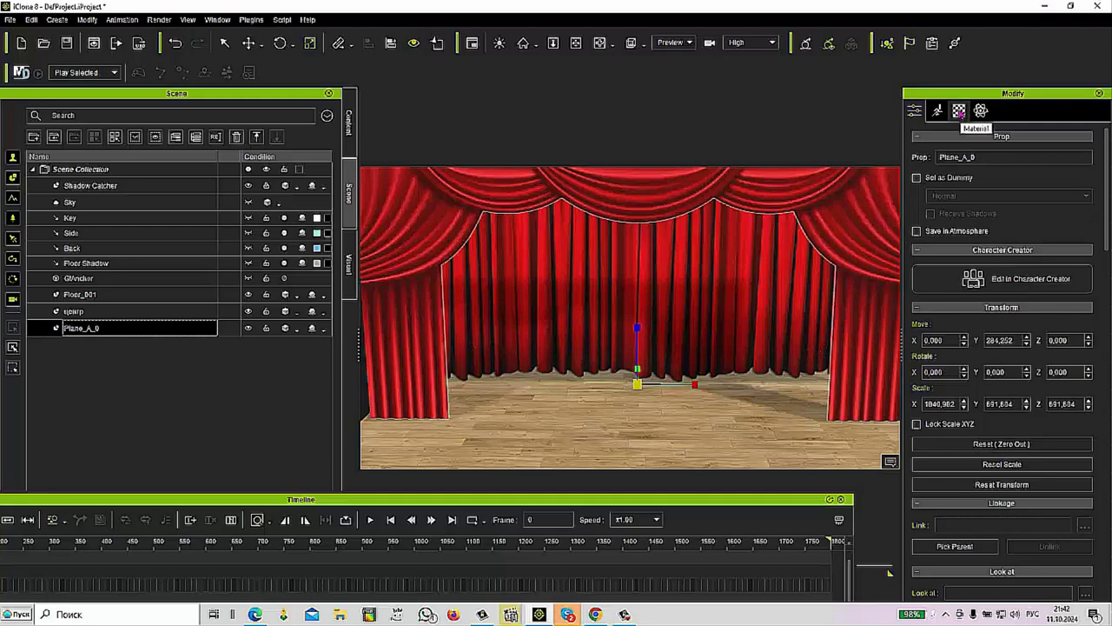
{"action": "scroll", "coordinate": [1006, 501], "scroll_direction": "down", "scroll_amount": 10}
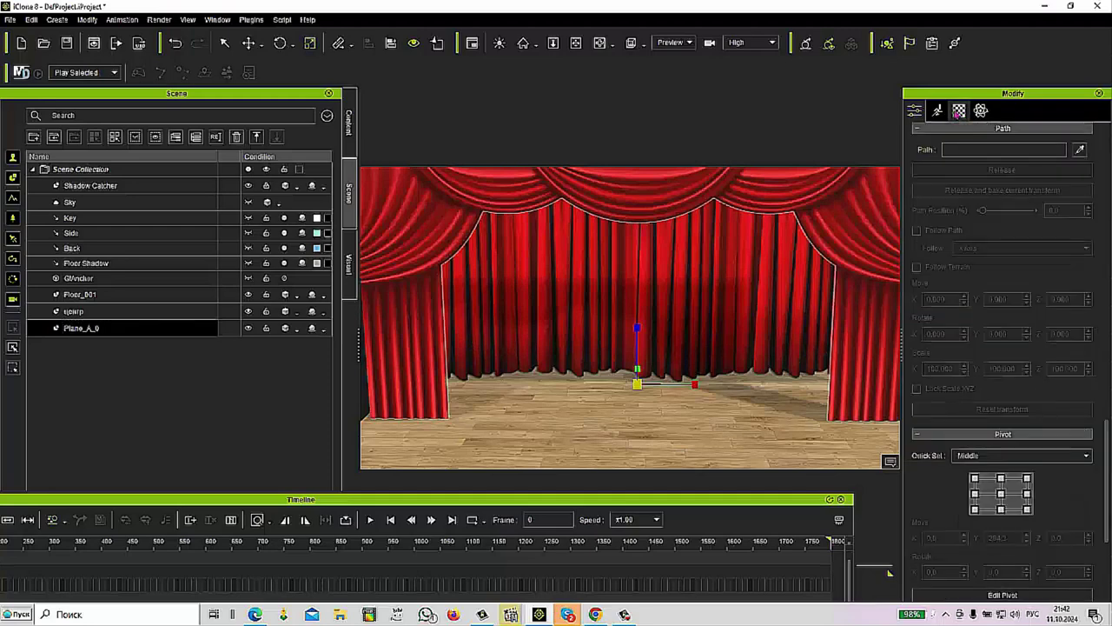
{"action": "left_click", "coordinate": [975, 511]}
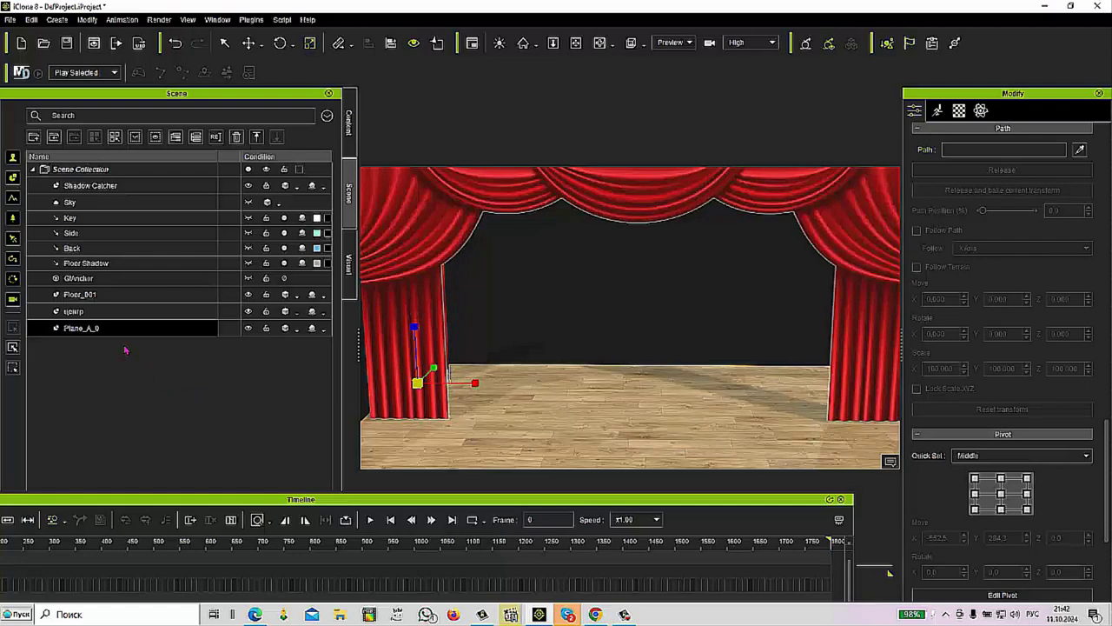
Duplicate the narrowed Plane_A_0 along X, placing the copy behind the right side of the front curtain
{"action": "key", "text": "w"}
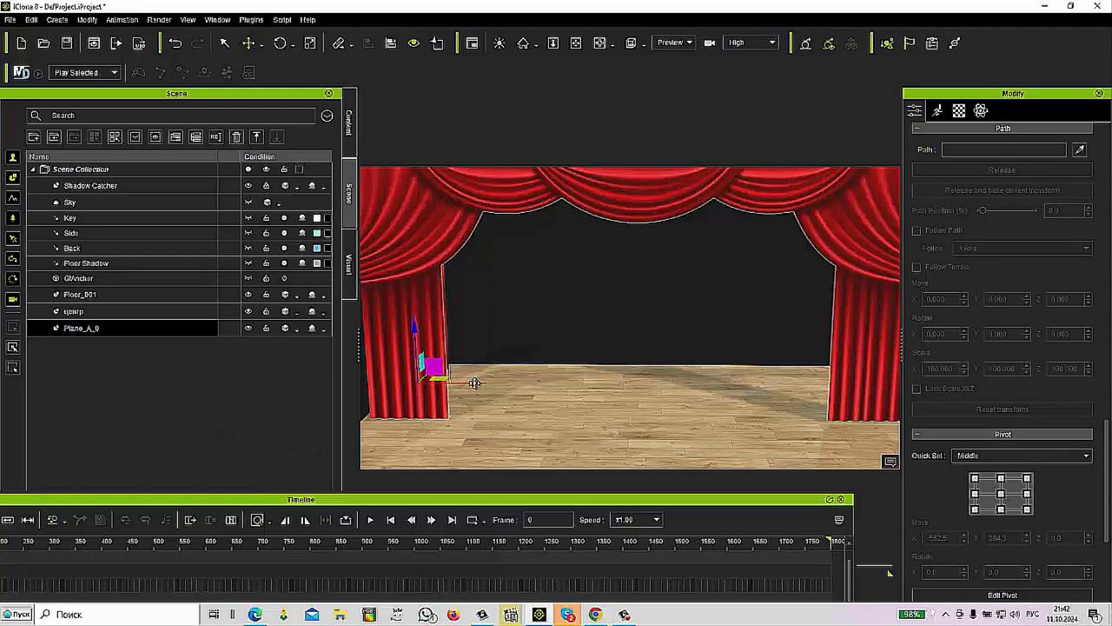
{"action": "left_click_drag", "start_coordinate": [475, 383], "coordinate": [884, 472], "text": "shift"}
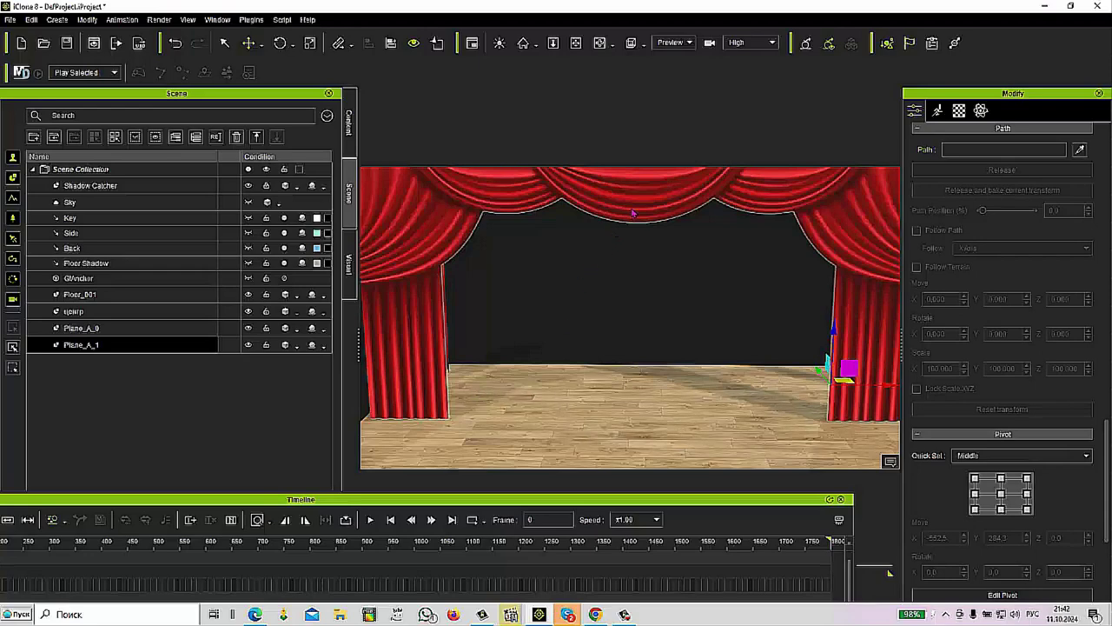
{"action": "left_click_drag", "start_coordinate": [193, 501], "coordinate": [433, 488]}
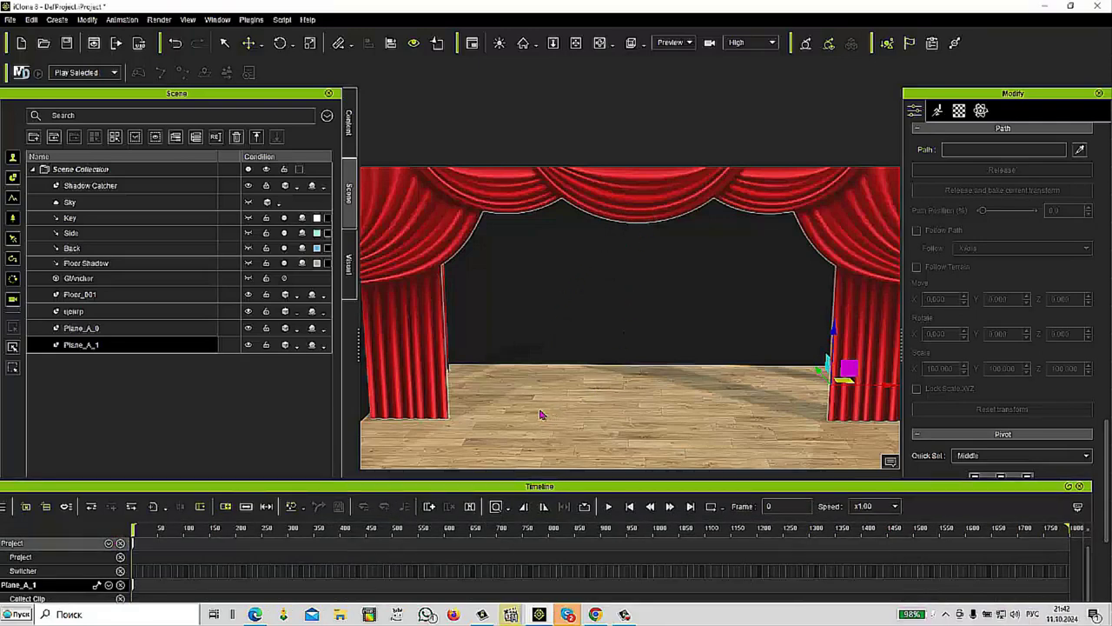
Rename the left back curtain Plane_A_0 as "левая"
{"action": "left_click", "coordinate": [126, 333], "text": "ctrl"}
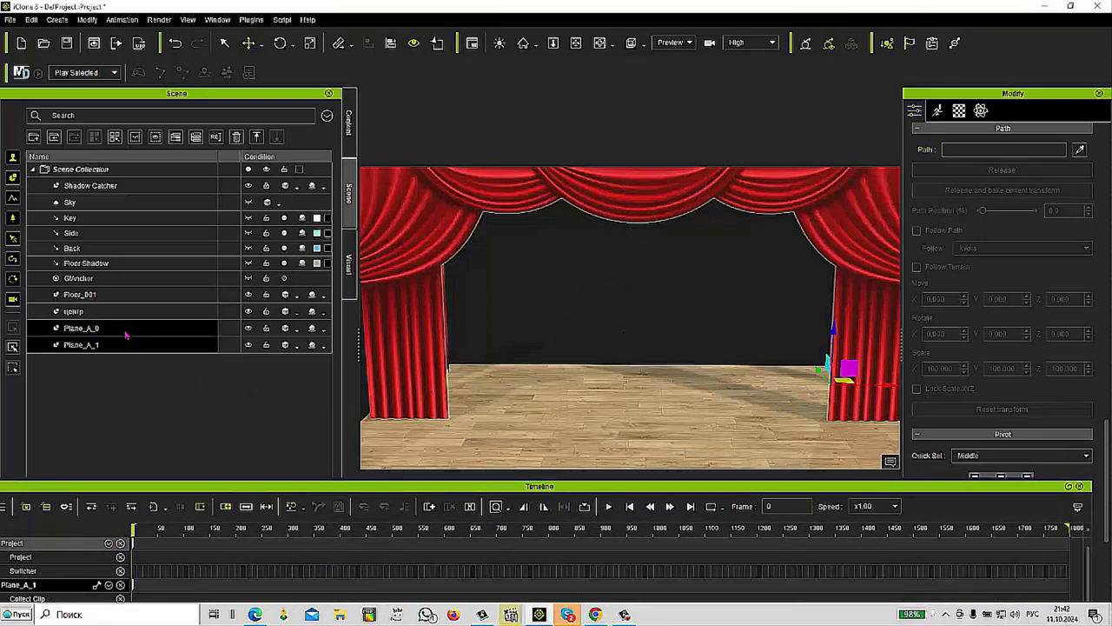
{"action": "left_click", "coordinate": [123, 333]}
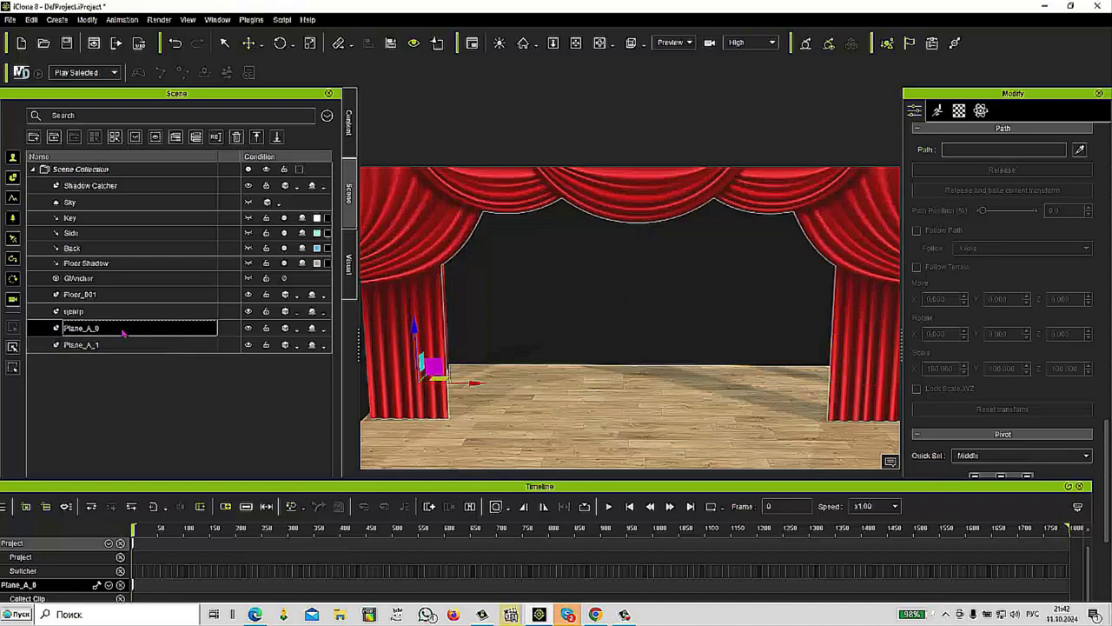
{"action": "double_click", "coordinate": [68, 329]}
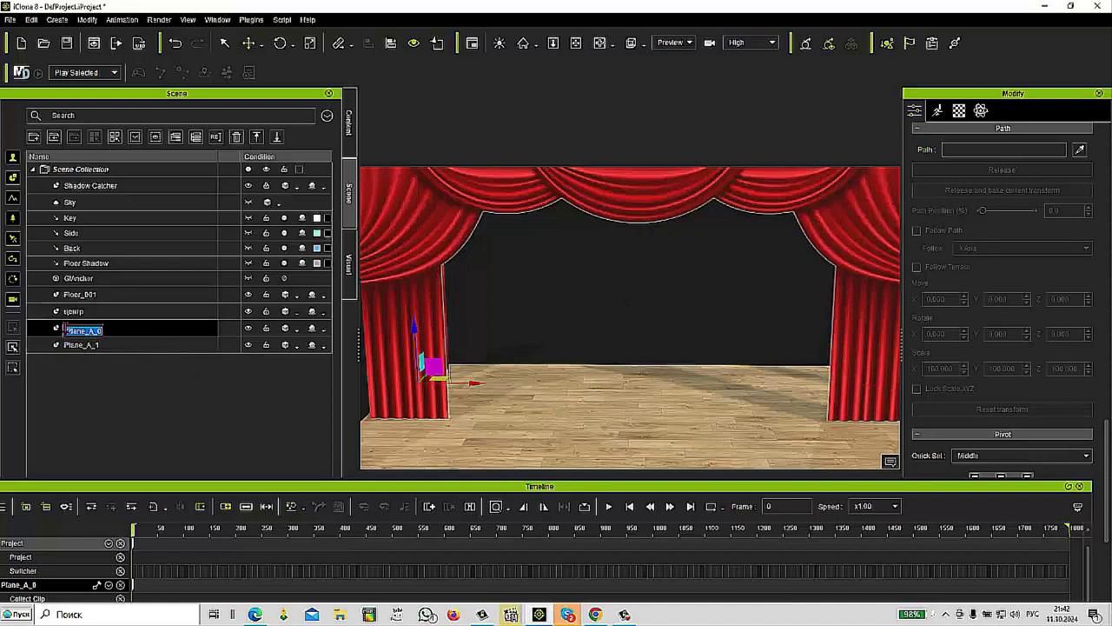
{"action": "key", "text": "BackSpace"}
{"action": "type", "text": "л"}
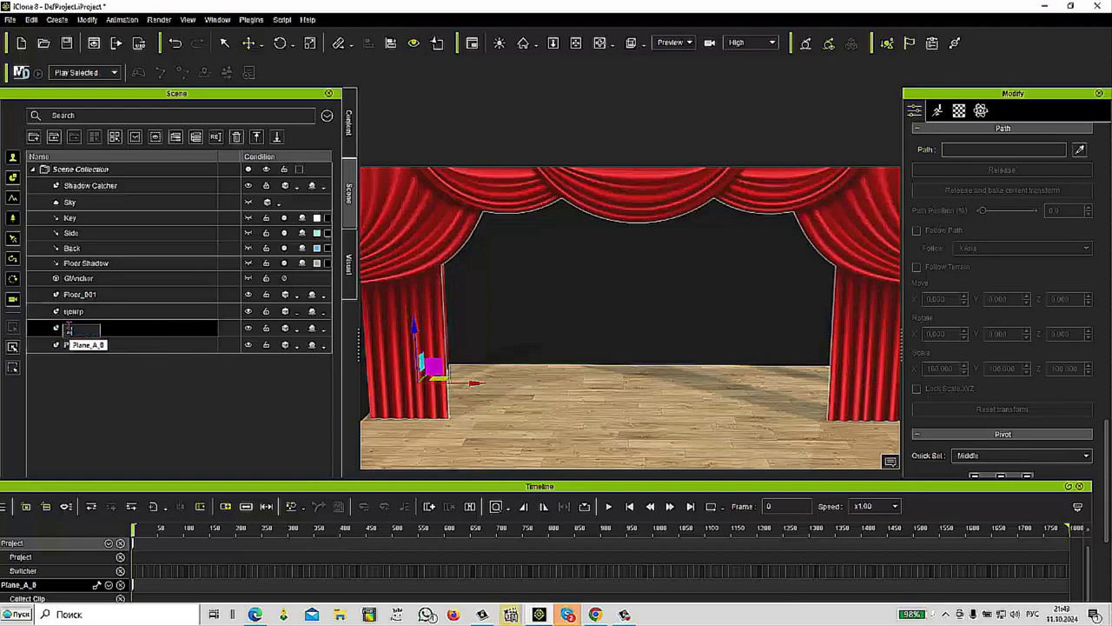
{"action": "type", "text": "евая"}
{"action": "left_click", "coordinate": [75, 372]}
Rename the right back curtain Plane_A_1 as "правая"
{"action": "double_click", "coordinate": [71, 346]}
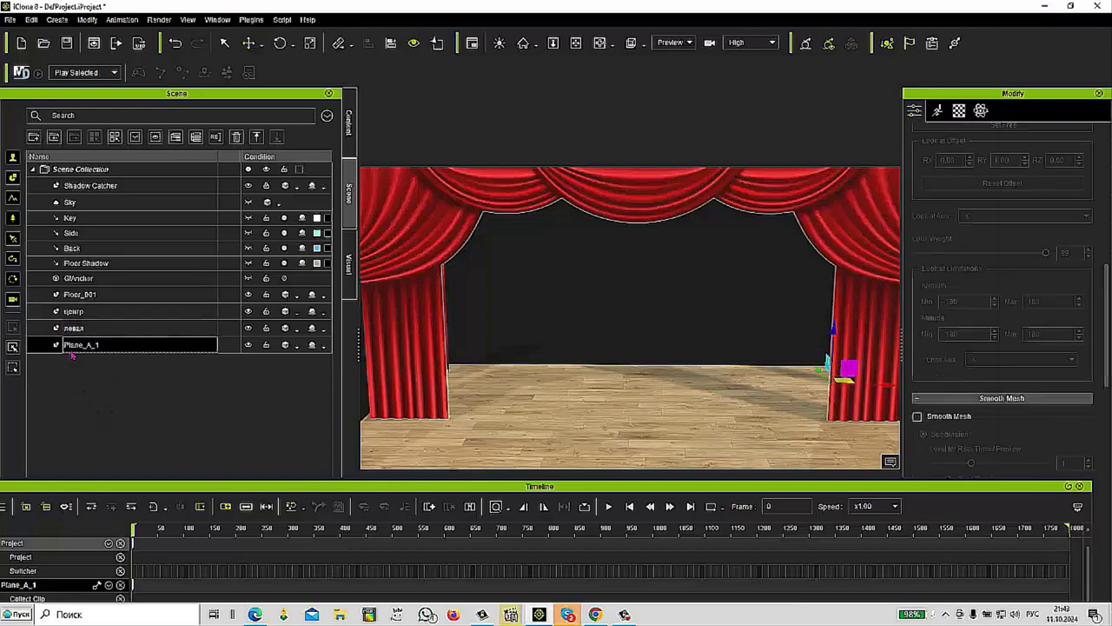
{"action": "key", "text": "BackSpace"}
{"action": "type", "text": "права"}
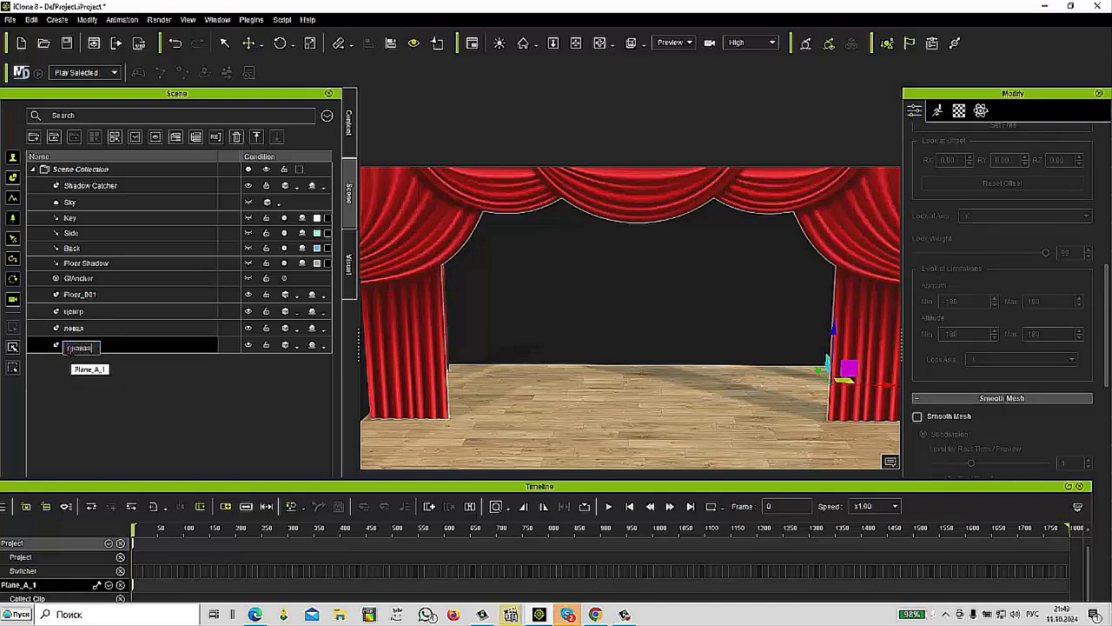
{"action": "type", "text": "я"}
{"action": "type", "text": "1"}
{"action": "type", "text": "а"}
Stretch the "левая" back curtain along X from its left edge to the middle of the stage opening
{"action": "scroll", "coordinate": [521, 342], "scroll_direction": "down", "scroll_amount": 3}
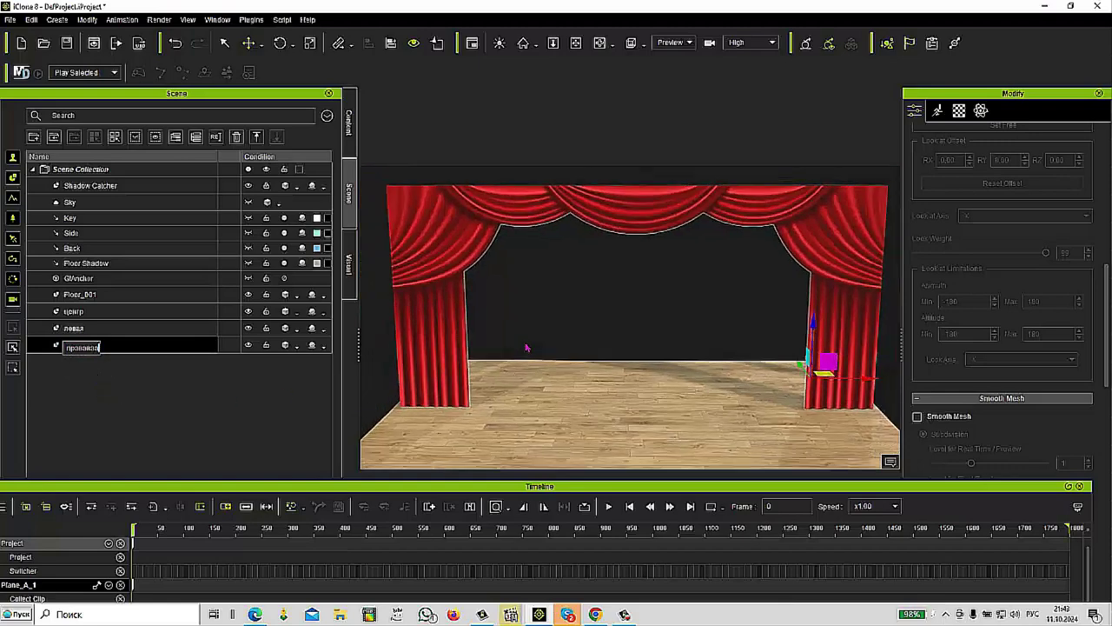
{"action": "scroll", "coordinate": [526, 350], "scroll_direction": "down", "scroll_amount": 2}
{"action": "scroll", "coordinate": [525, 349], "scroll_direction": "down", "scroll_amount": 3}
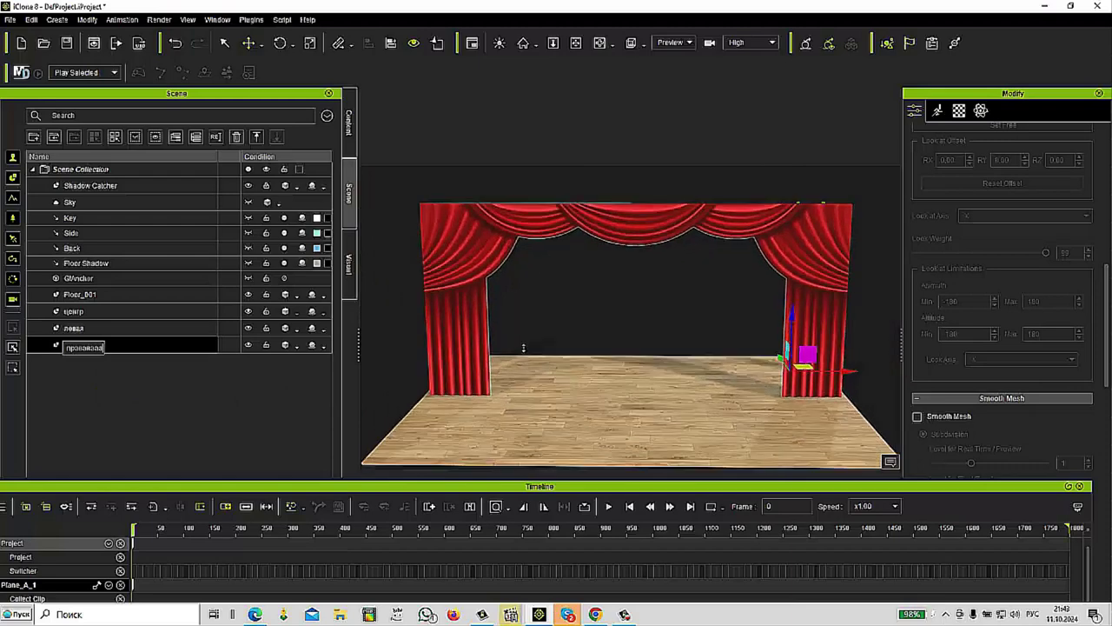
{"action": "scroll", "coordinate": [523, 348], "scroll_direction": "down", "scroll_amount": 1}
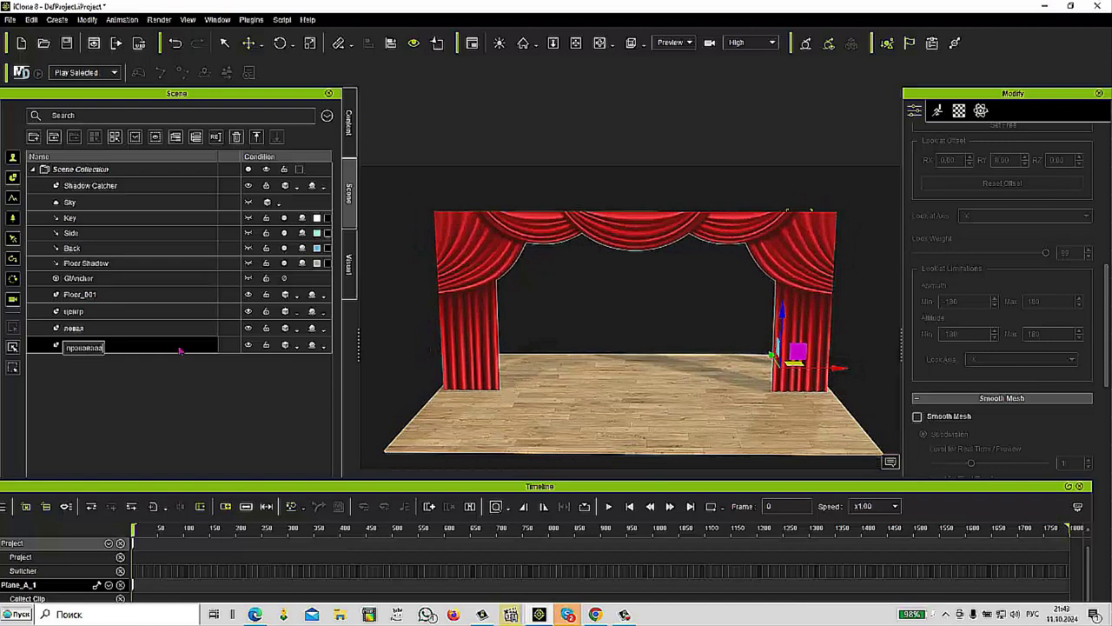
{"action": "left_click", "coordinate": [109, 328], "text": "ctrl"}
{"action": "left_click", "coordinate": [109, 328]}
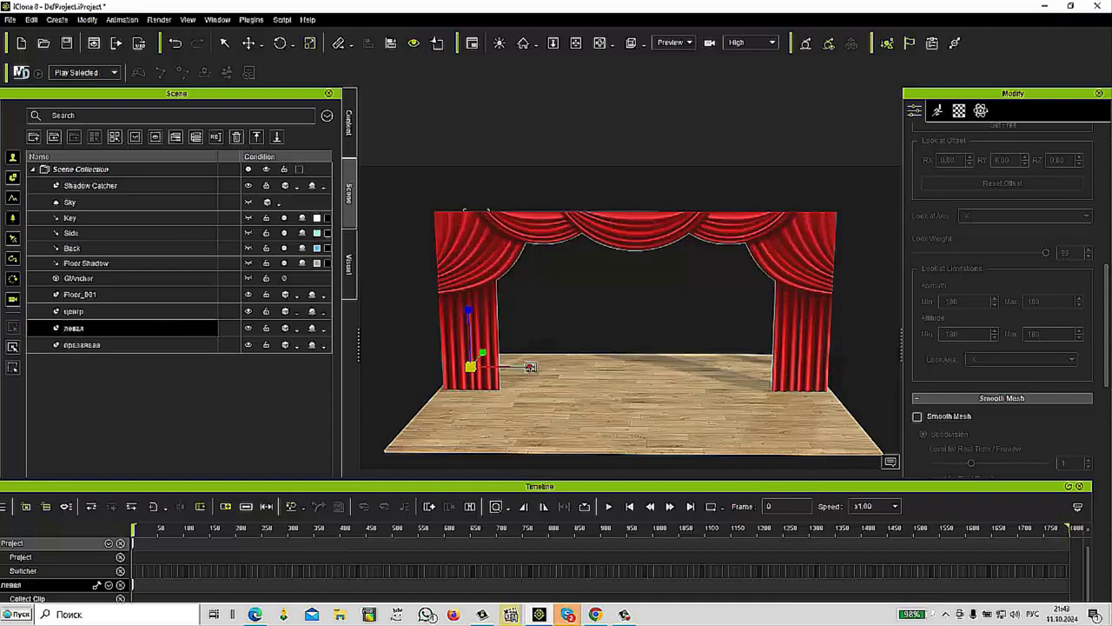
{"action": "left_click_drag", "start_coordinate": [529, 366], "coordinate": [755, 412]}
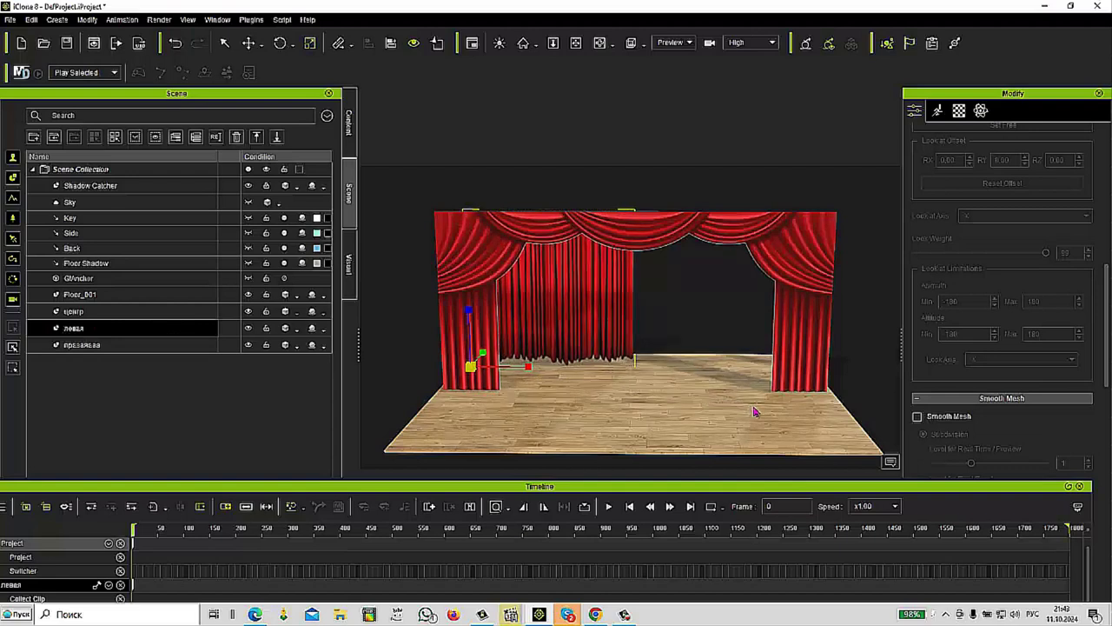
Set the right back curtain's pivot to its lower-right corner and stretch it along X to meet the left curtain mid-stage
{"action": "left_click", "coordinate": [124, 348]}
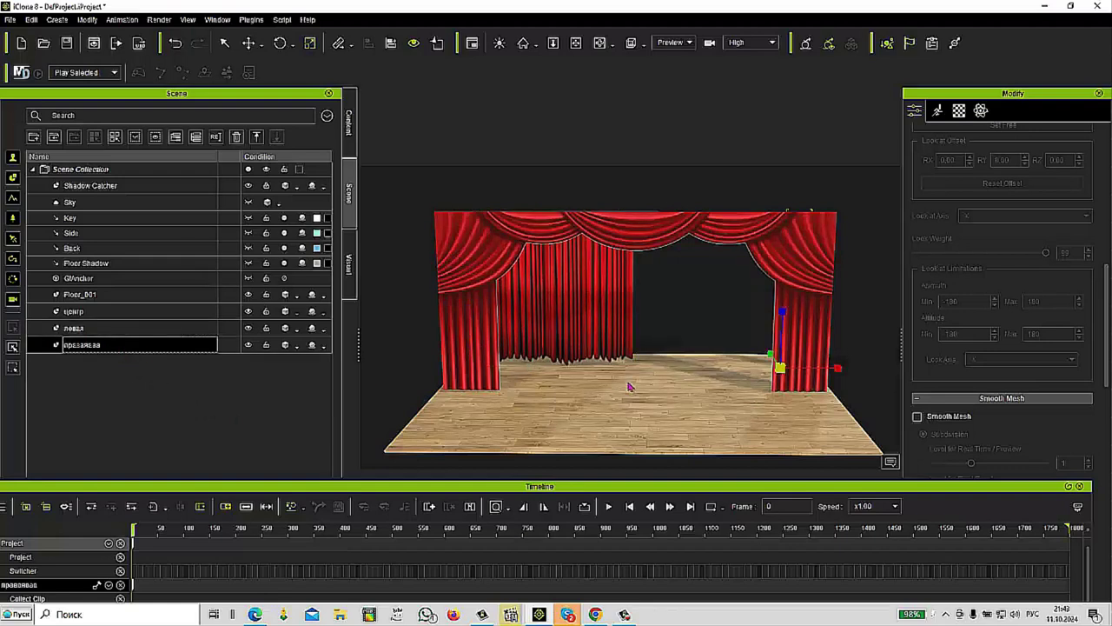
{"action": "key", "text": "Escape"}
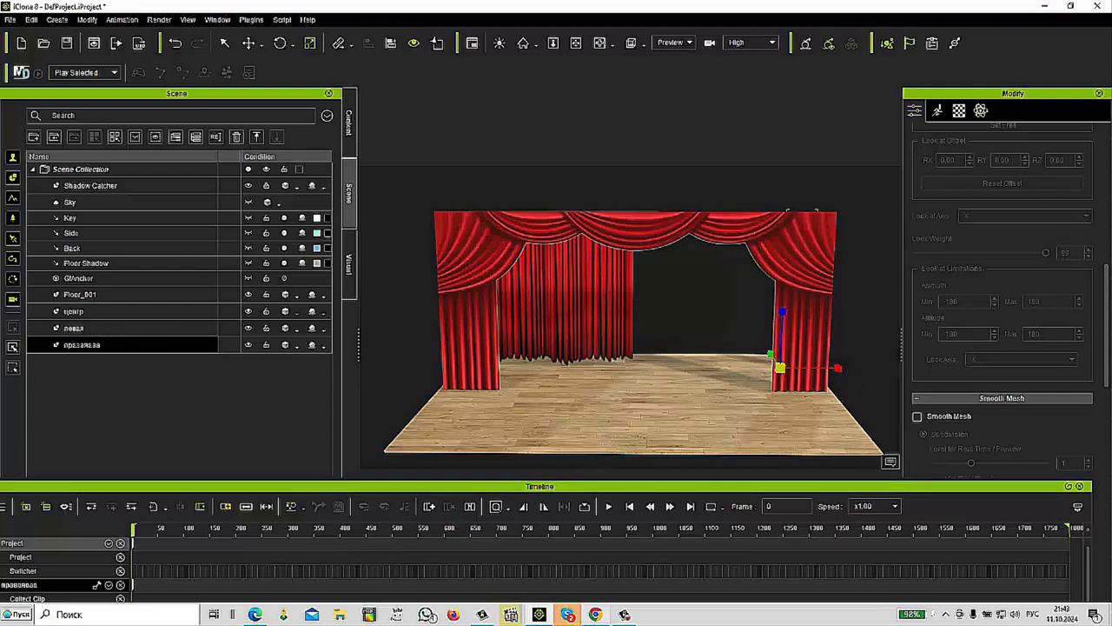
{"action": "left_click", "coordinate": [621, 616]}
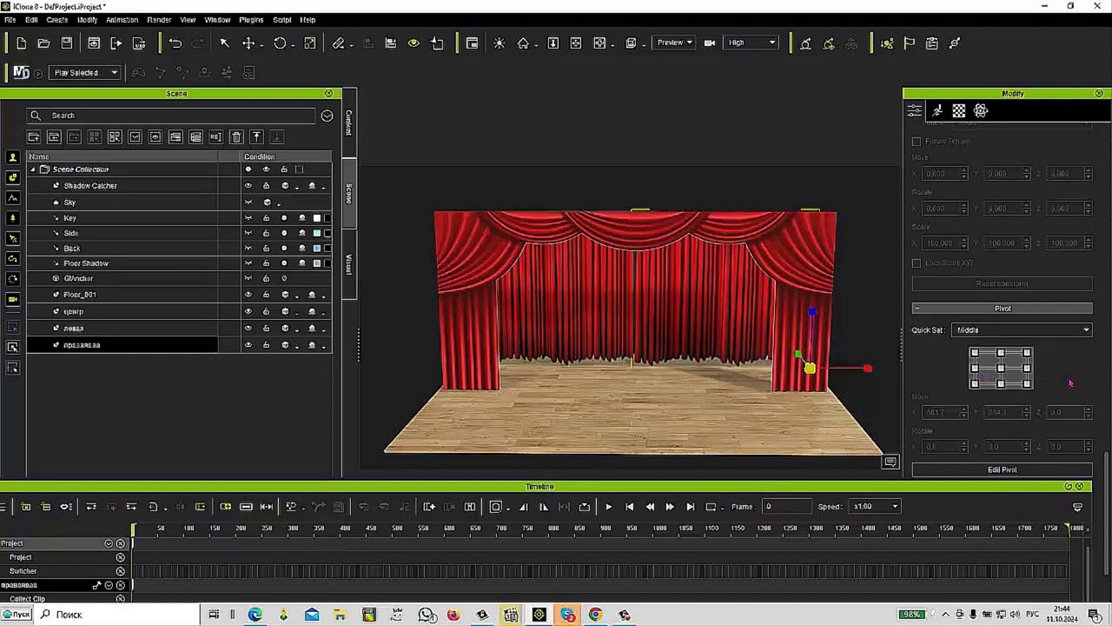
Reposition the Timeline so the right curtain's tracks show, and frame the stage more closely in the viewport
{"action": "left_click_drag", "start_coordinate": [579, 490], "coordinate": [641, 470]}
{"action": "scroll", "coordinate": [638, 413], "scroll_direction": "up", "scroll_amount": 3}
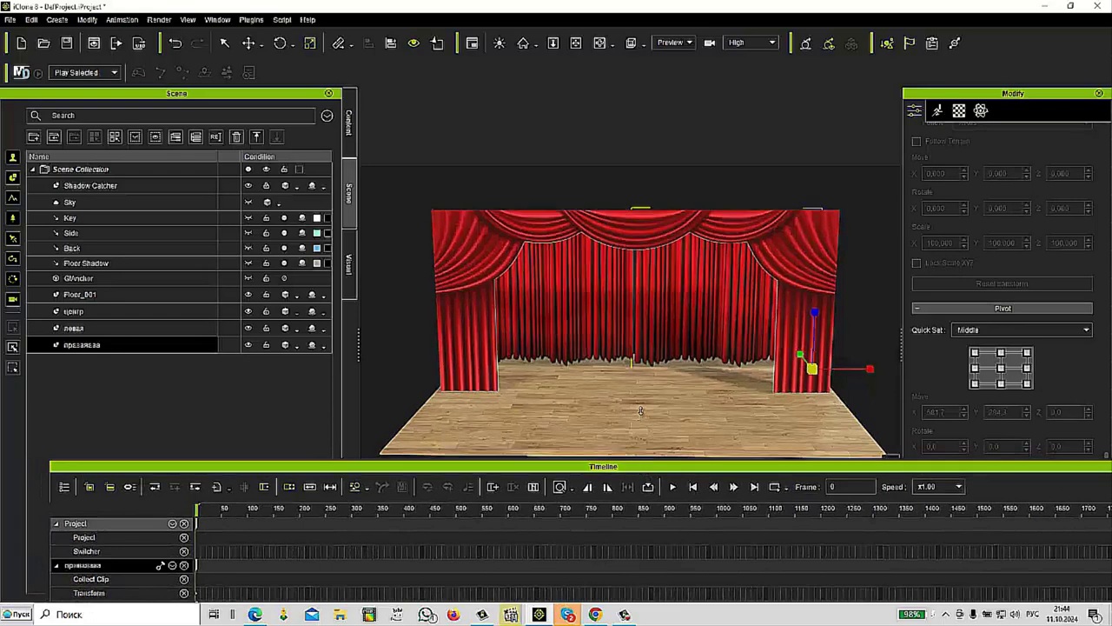
{"action": "scroll", "coordinate": [639, 414], "scroll_direction": "up", "scroll_amount": 5}
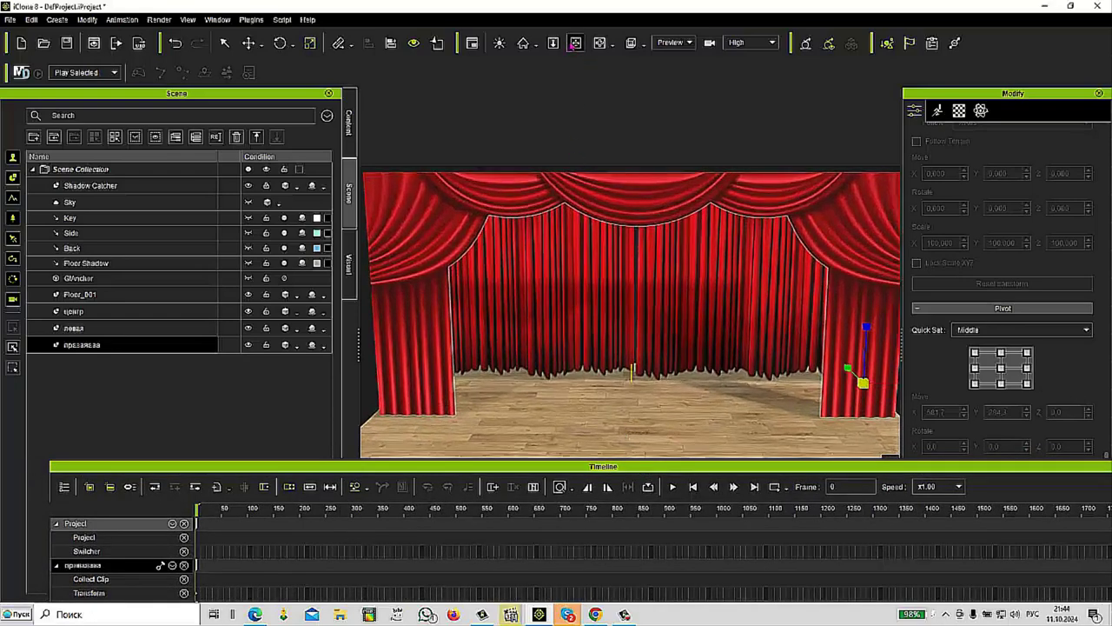
{"action": "left_click", "coordinate": [591, 200]}
{"action": "scroll", "coordinate": [589, 198], "scroll_direction": "down", "scroll_amount": 2}
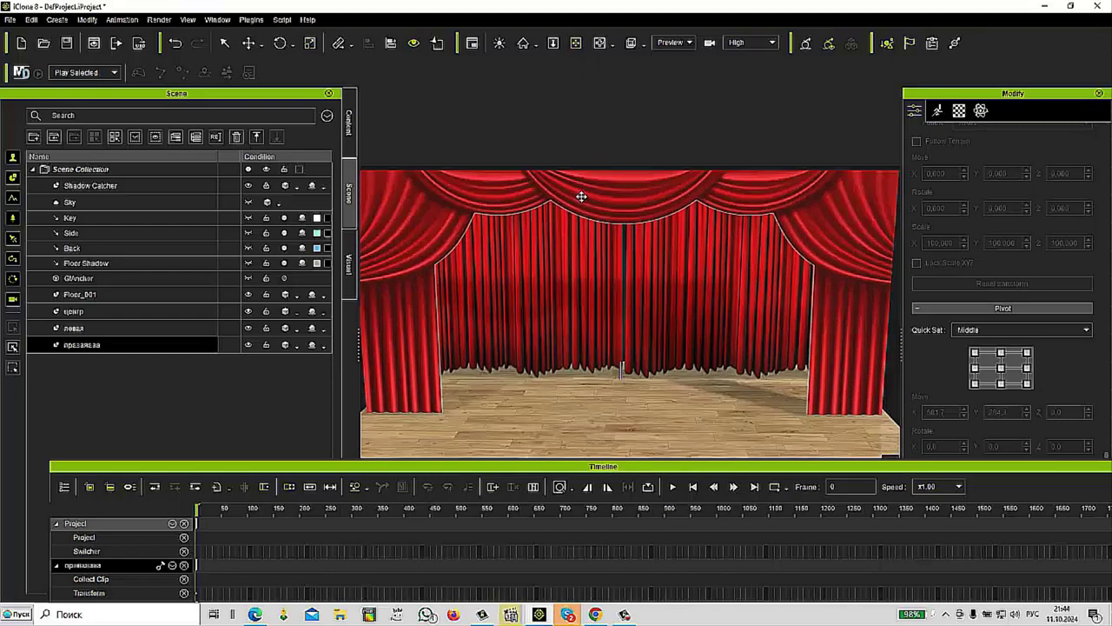
{"action": "scroll", "coordinate": [586, 197], "scroll_direction": "up", "scroll_amount": 2}
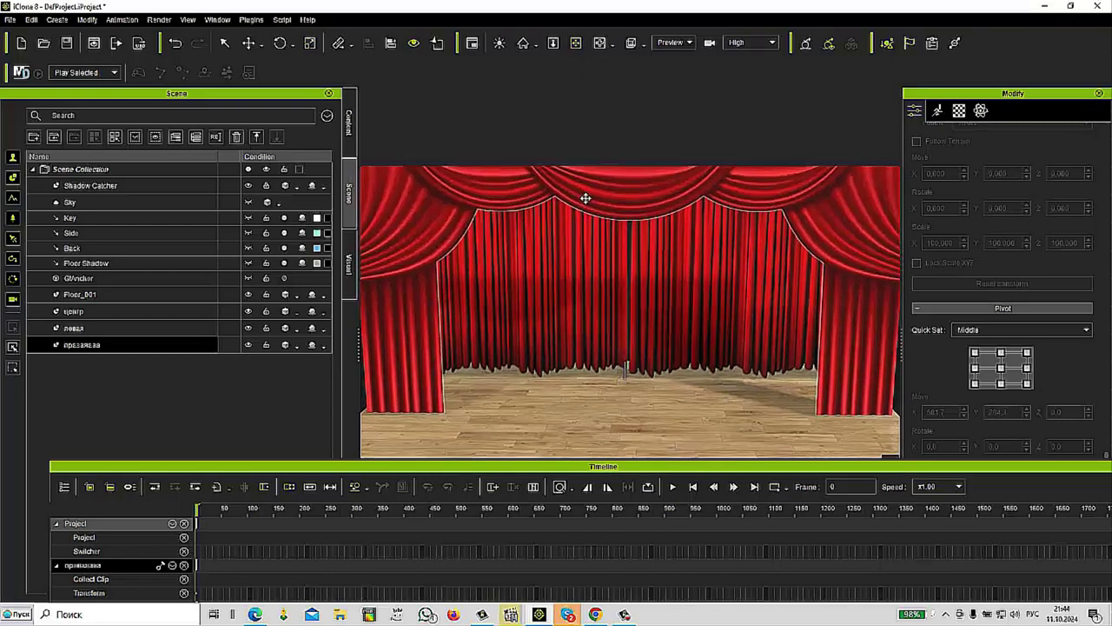
At frame 95, shrink the "левая" back curtain along X toward its outer edge until it is hidden behind the front curtain
{"action": "scroll", "coordinate": [586, 199], "scroll_direction": "up", "scroll_amount": 2}
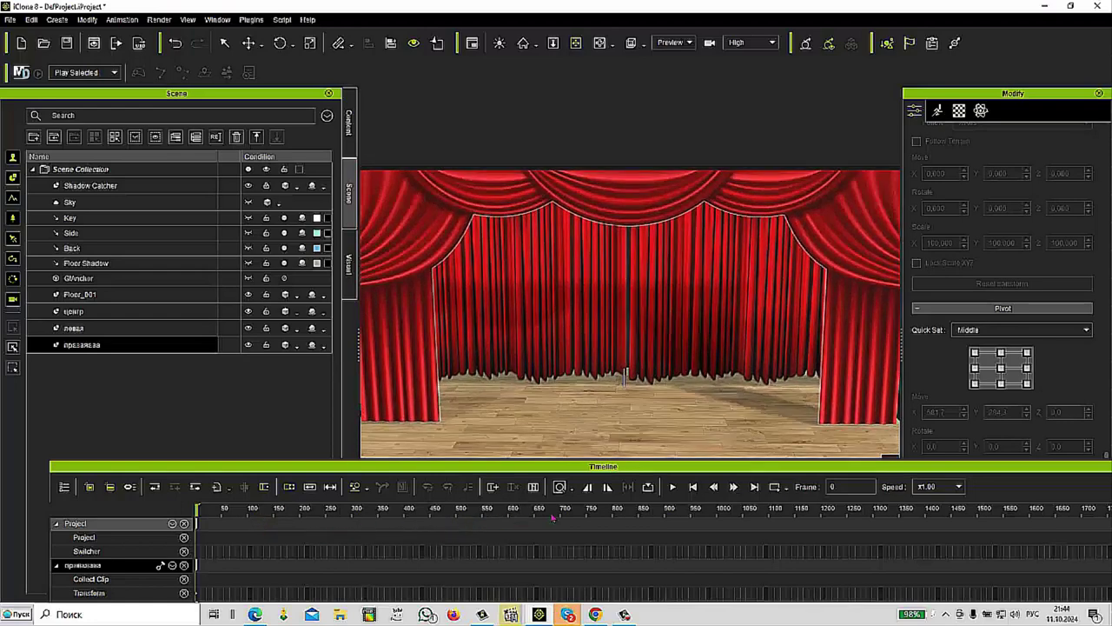
{"action": "left_click", "coordinate": [574, 495]}
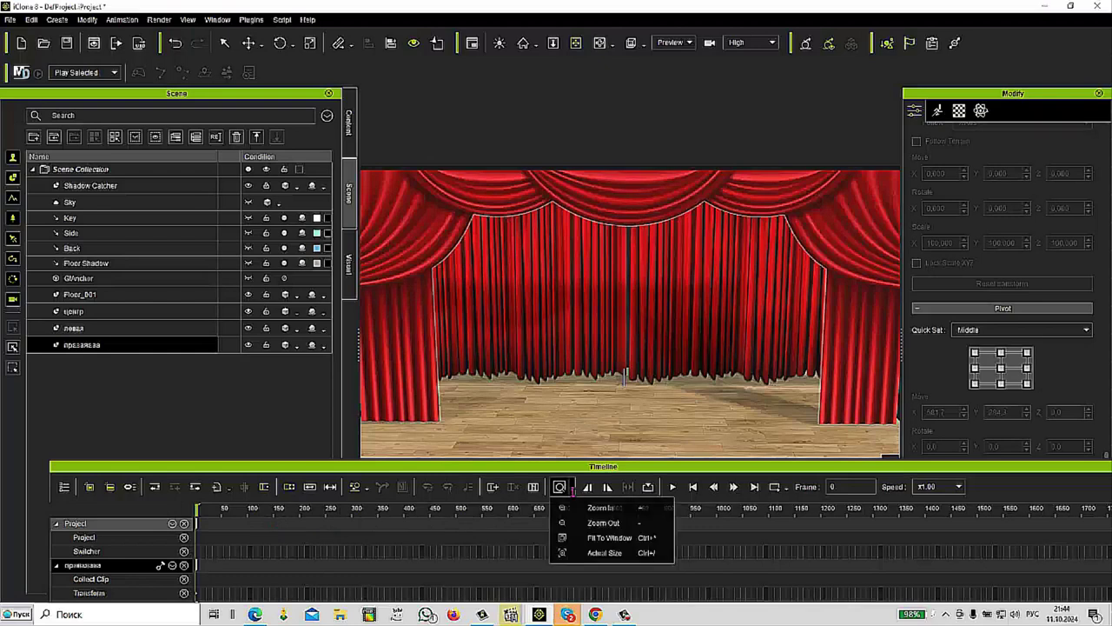
{"action": "left_click", "coordinate": [589, 539]}
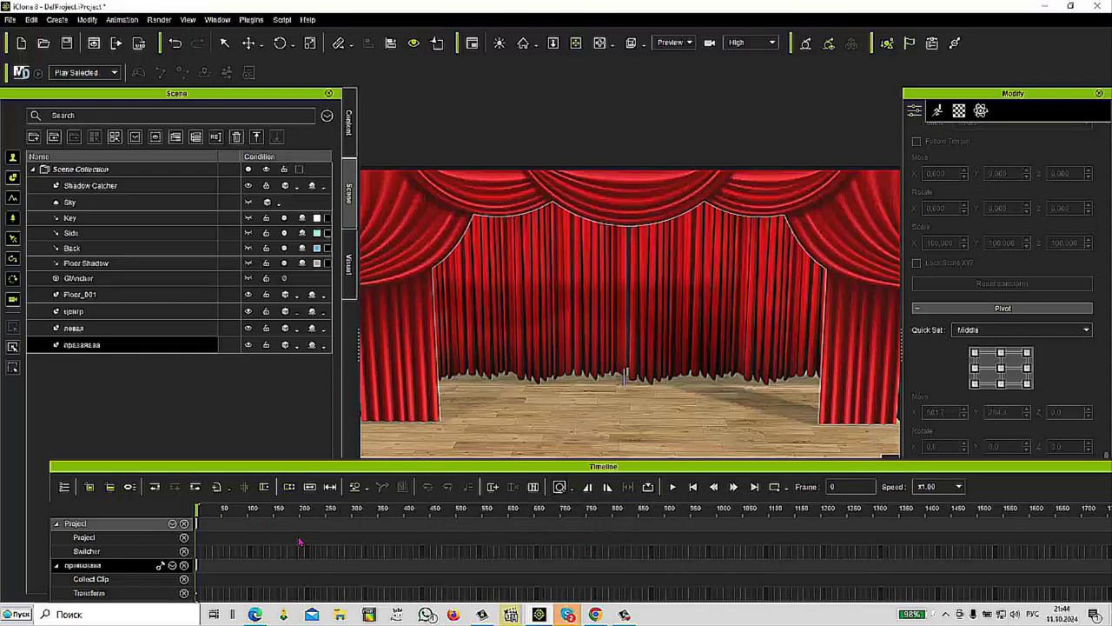
{"action": "left_click", "coordinate": [246, 509]}
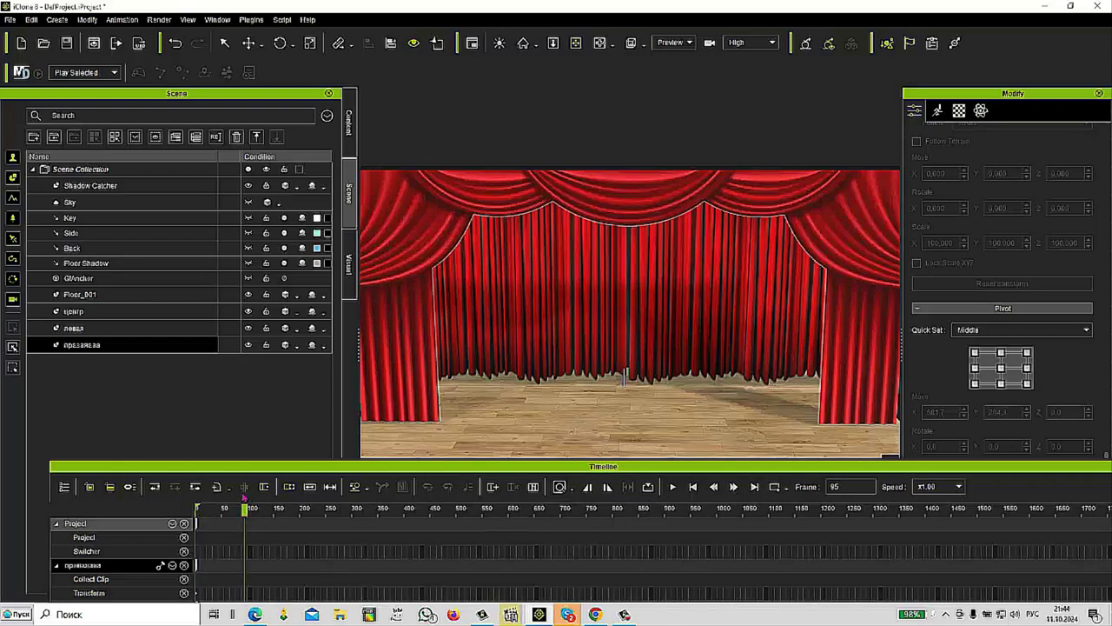
{"action": "left_click", "coordinate": [144, 331]}
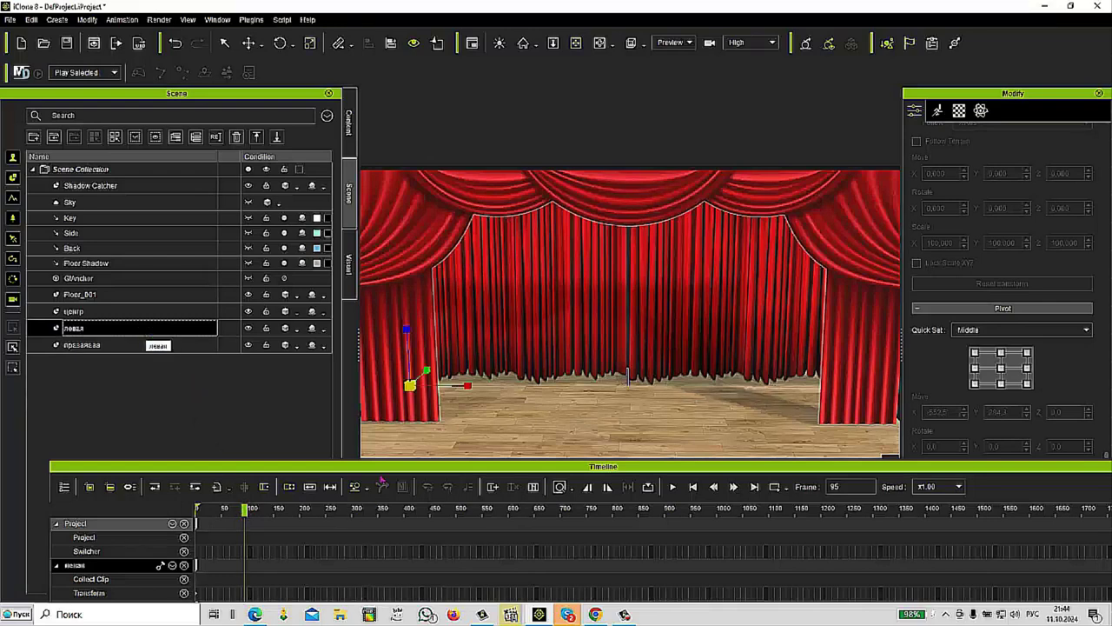
{"action": "left_click_drag", "start_coordinate": [467, 387], "coordinate": [235, 406]}
At frame 95, shrink the right back curtain along X toward its outer edge until its half of the stage is open
{"action": "left_click", "coordinate": [104, 346]}
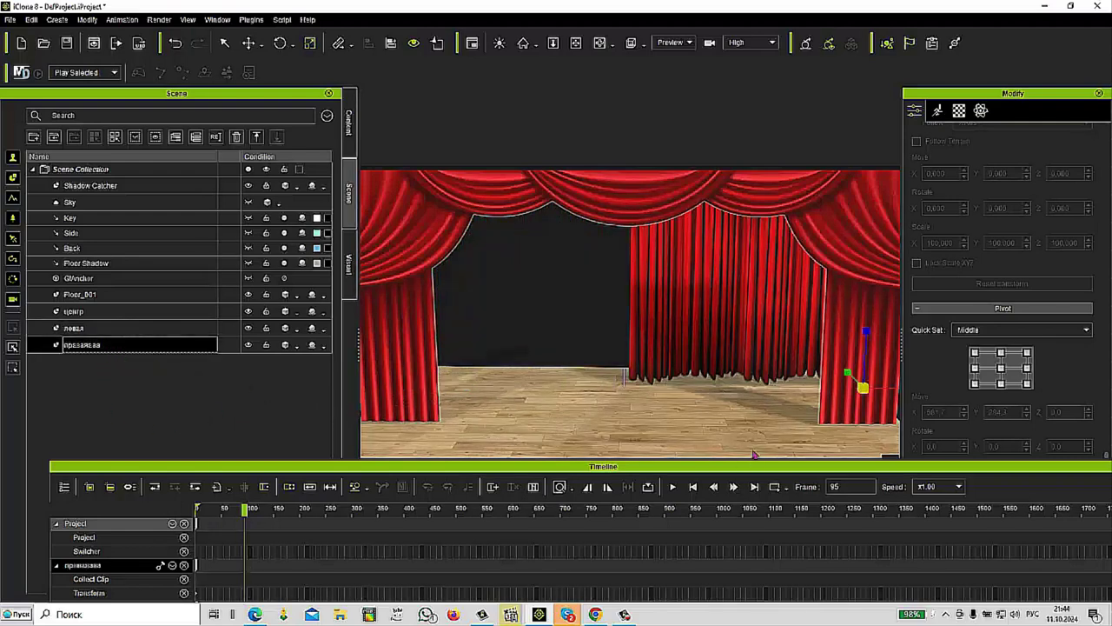
{"action": "scroll", "coordinate": [745, 425], "scroll_direction": "down", "scroll_amount": 5}
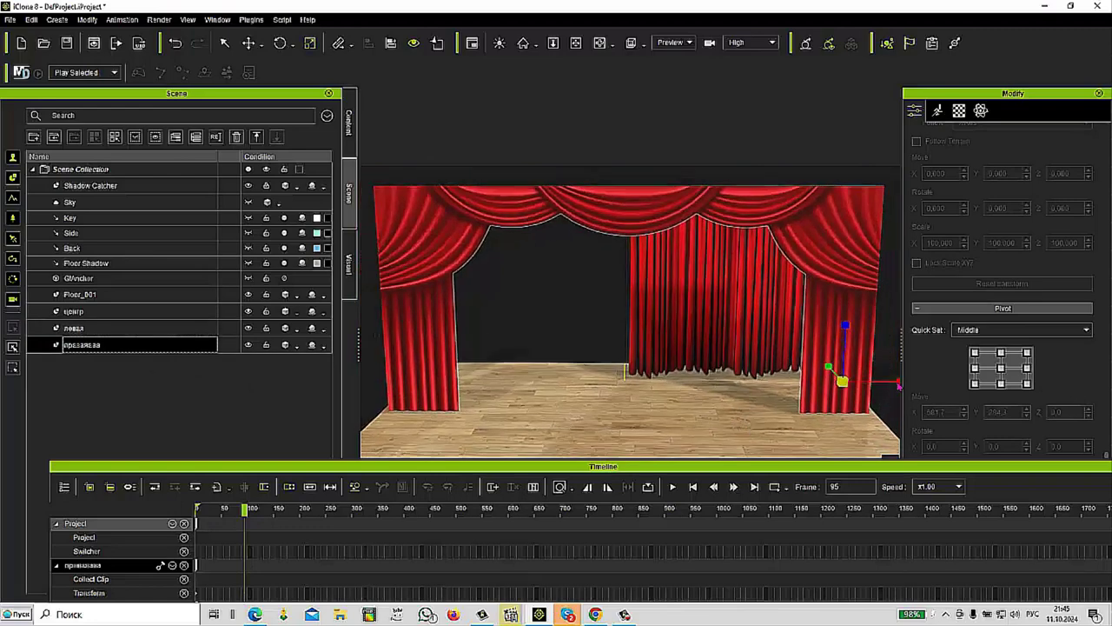
{"action": "scroll", "coordinate": [896, 384], "scroll_direction": "down", "scroll_amount": 1}
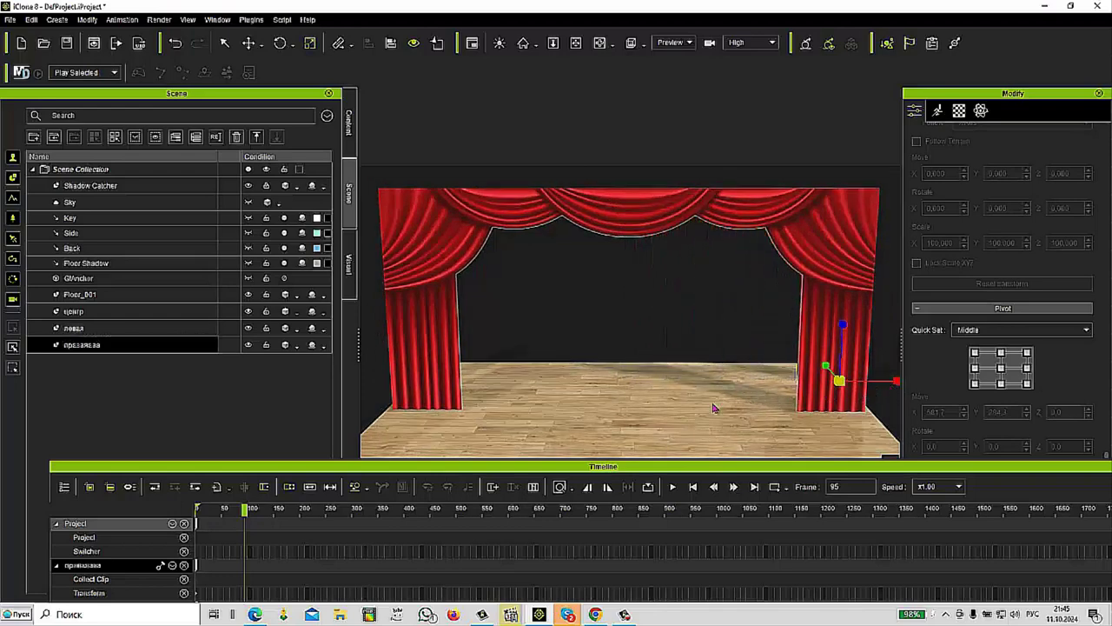
Play the curtain-opening animation from the first frame, then return to the start
{"action": "left_click", "coordinate": [693, 487]}
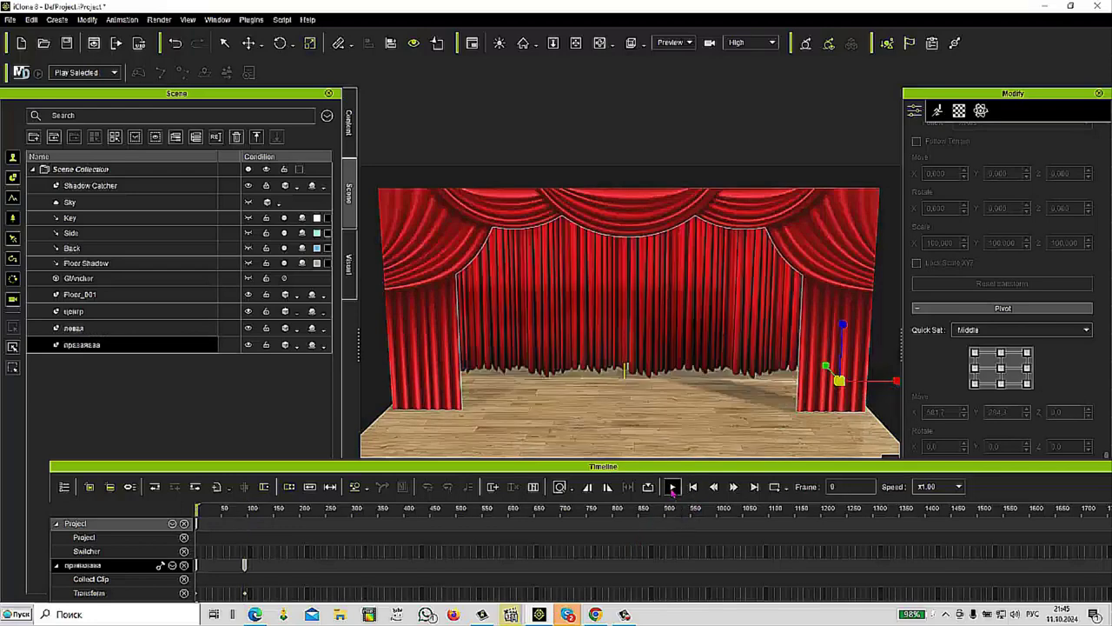
{"action": "left_click", "coordinate": [672, 487]}
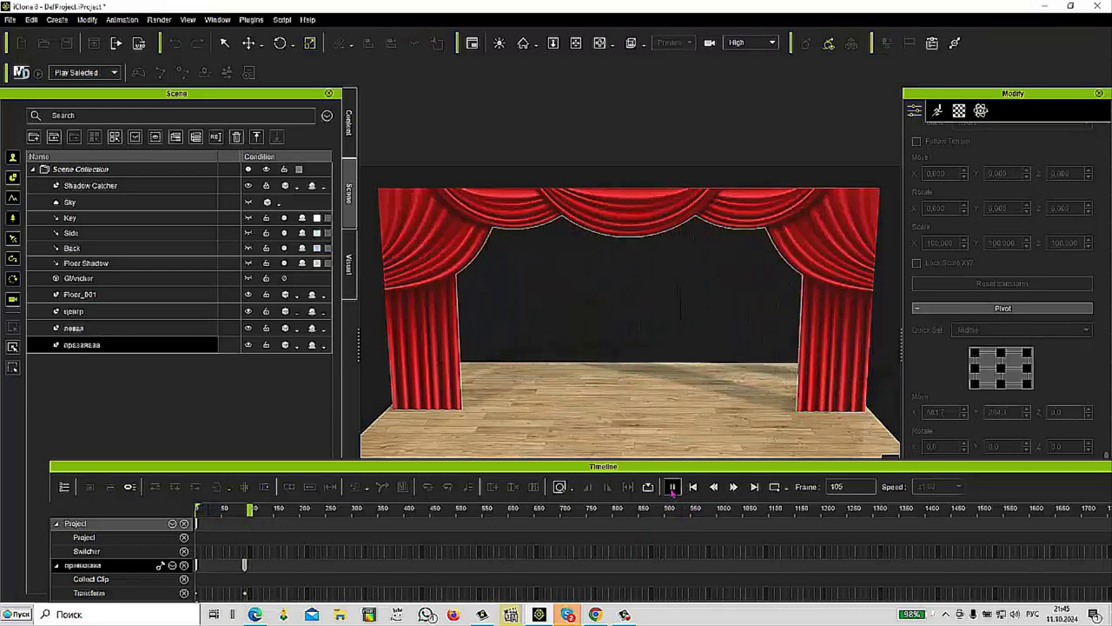
{"action": "left_click", "coordinate": [692, 487]}
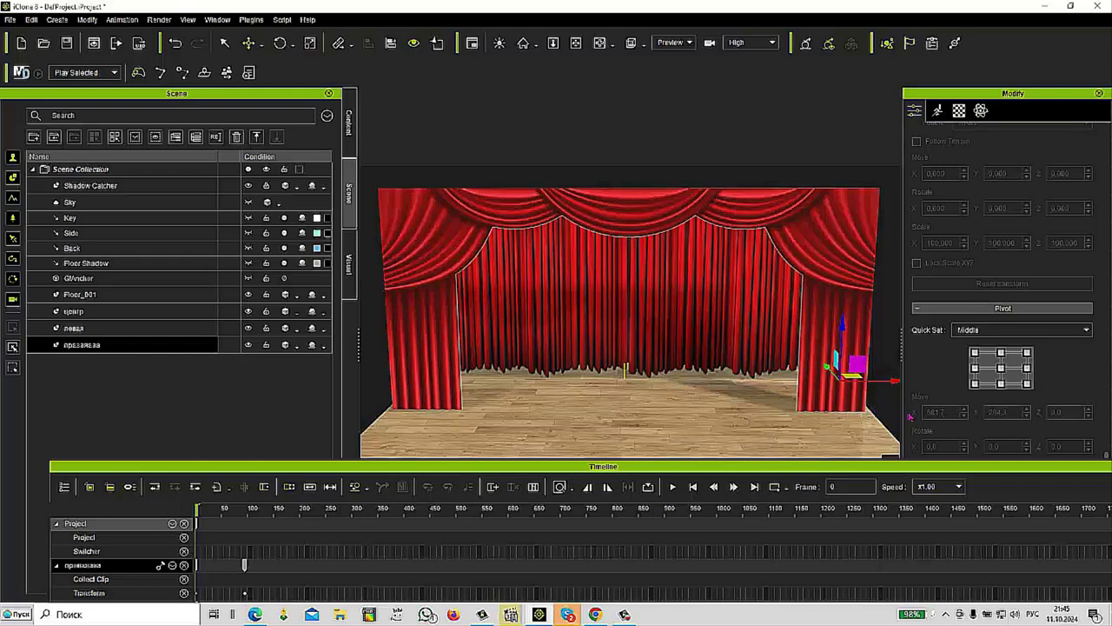
Add the CC4 Camila 1 avatar from the Character library to the stage floor beside the back curtain
{"action": "scroll", "coordinate": [673, 383], "scroll_direction": "down", "scroll_amount": 1}
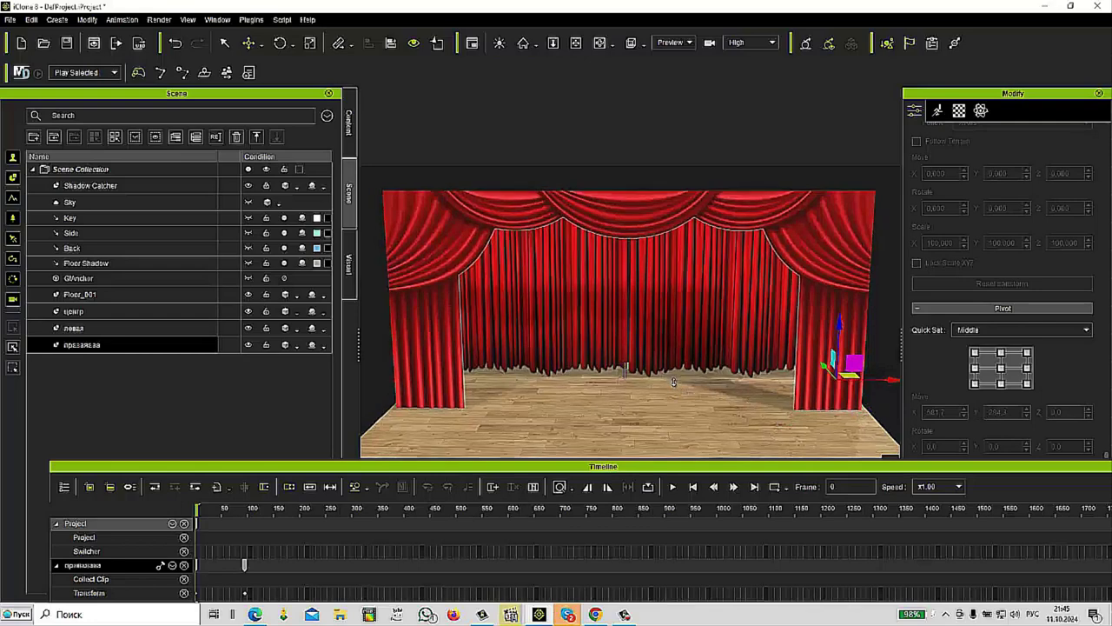
{"action": "scroll", "coordinate": [630, 270], "scroll_direction": "up", "scroll_amount": 1}
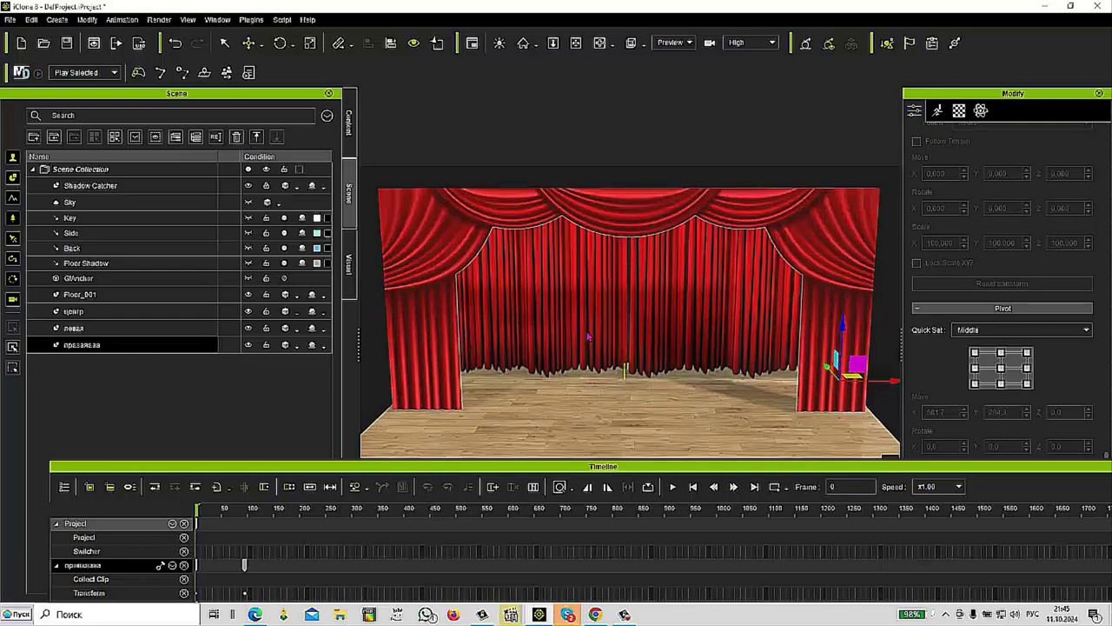
{"action": "right_click_drag", "start_coordinate": [548, 320], "coordinate": [842, 324]}
{"action": "left_click_drag", "start_coordinate": [775, 461], "coordinate": [775, 512]}
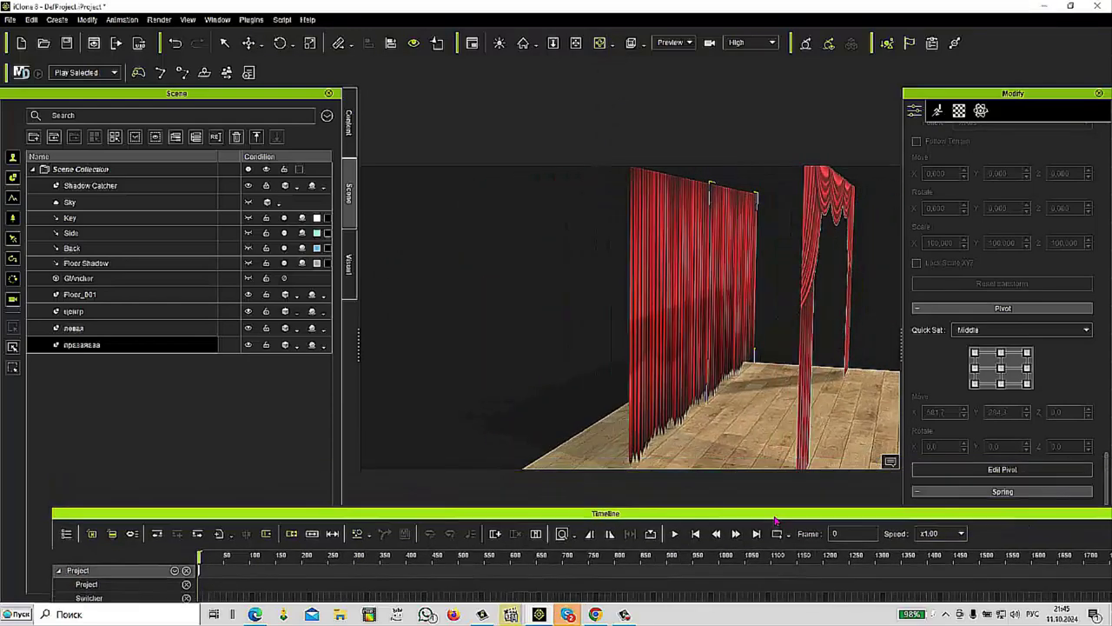
{"action": "left_click", "coordinate": [348, 122]}
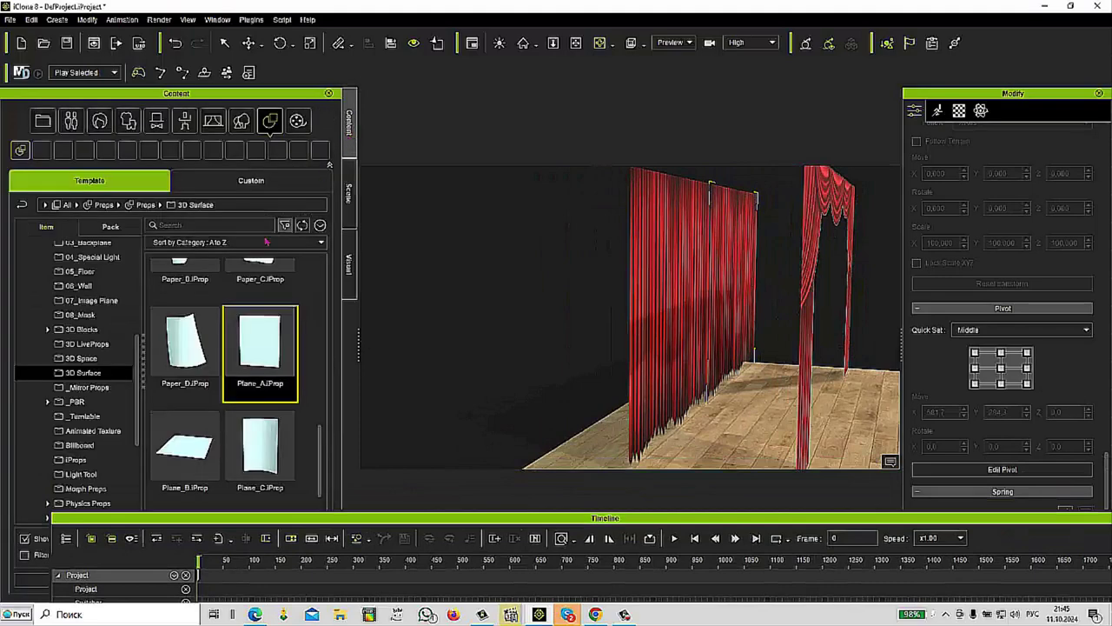
{"action": "left_click", "coordinate": [71, 122]}
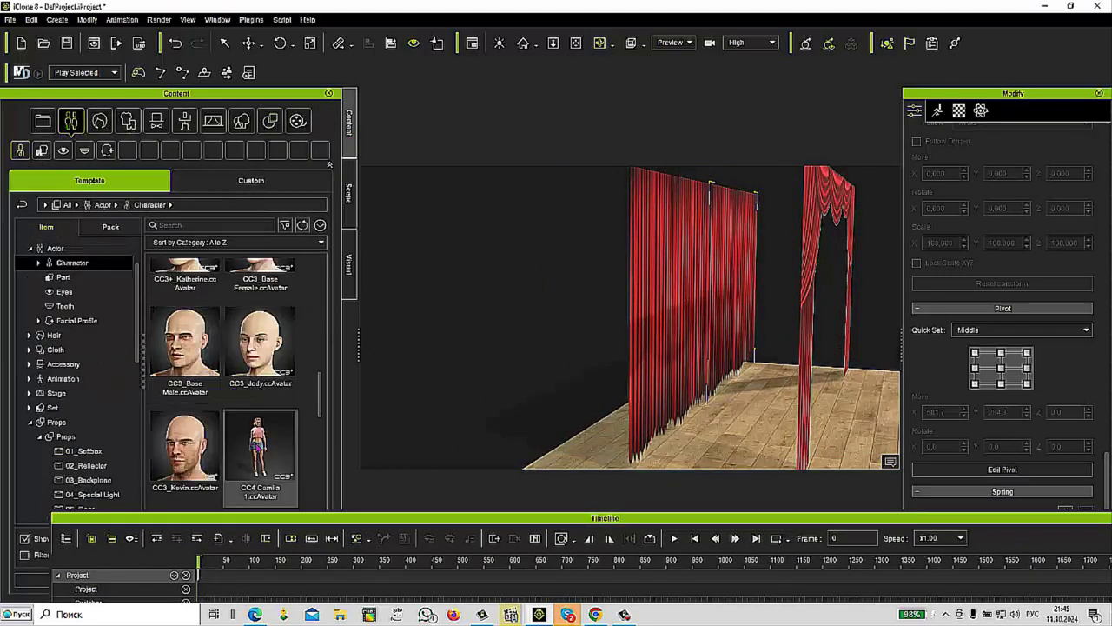
{"action": "left_click_drag", "start_coordinate": [260, 448], "coordinate": [717, 437]}
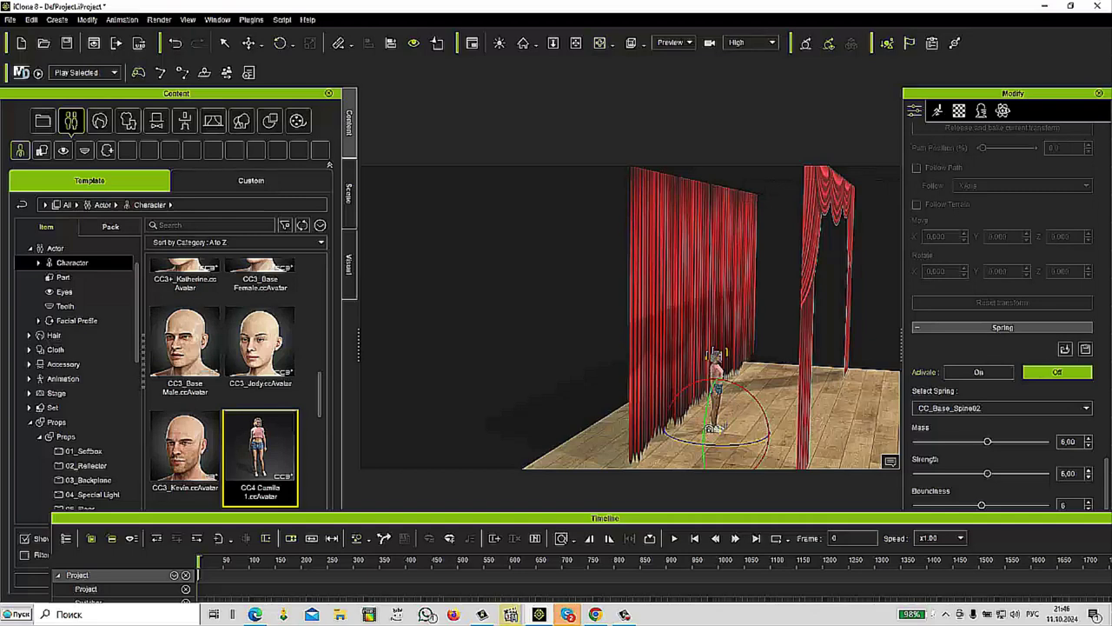
Turn the Camila avatar to face across the stage and move her back along Y to the near side edge
{"action": "left_click_drag", "start_coordinate": [695, 440], "coordinate": [721, 458]}
{"action": "key", "text": "w"}
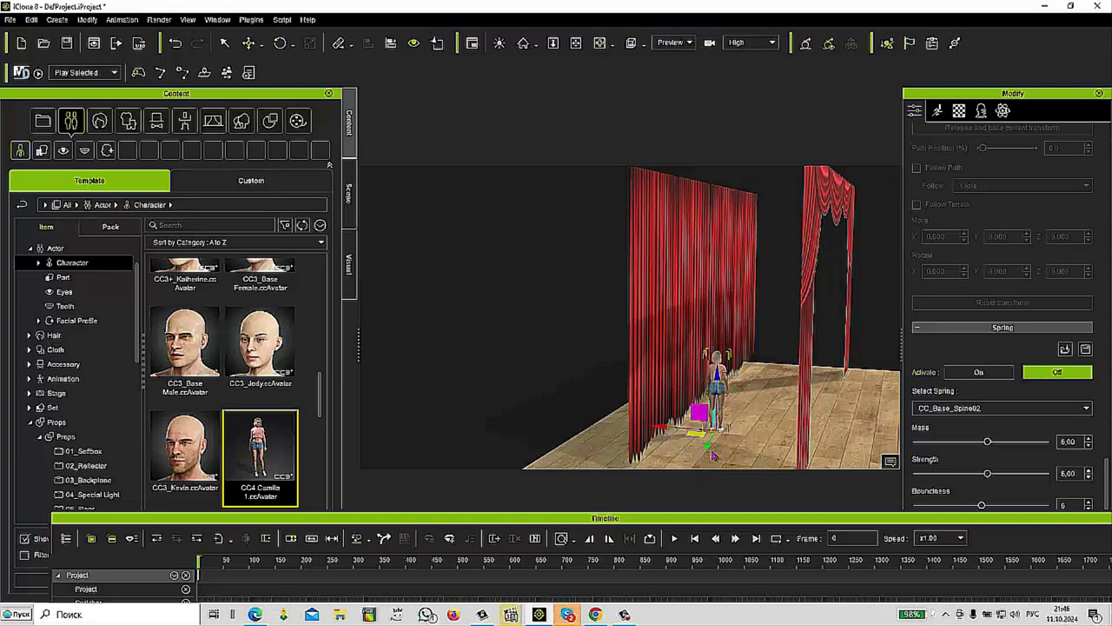
{"action": "left_click_drag", "start_coordinate": [708, 446], "coordinate": [709, 467]}
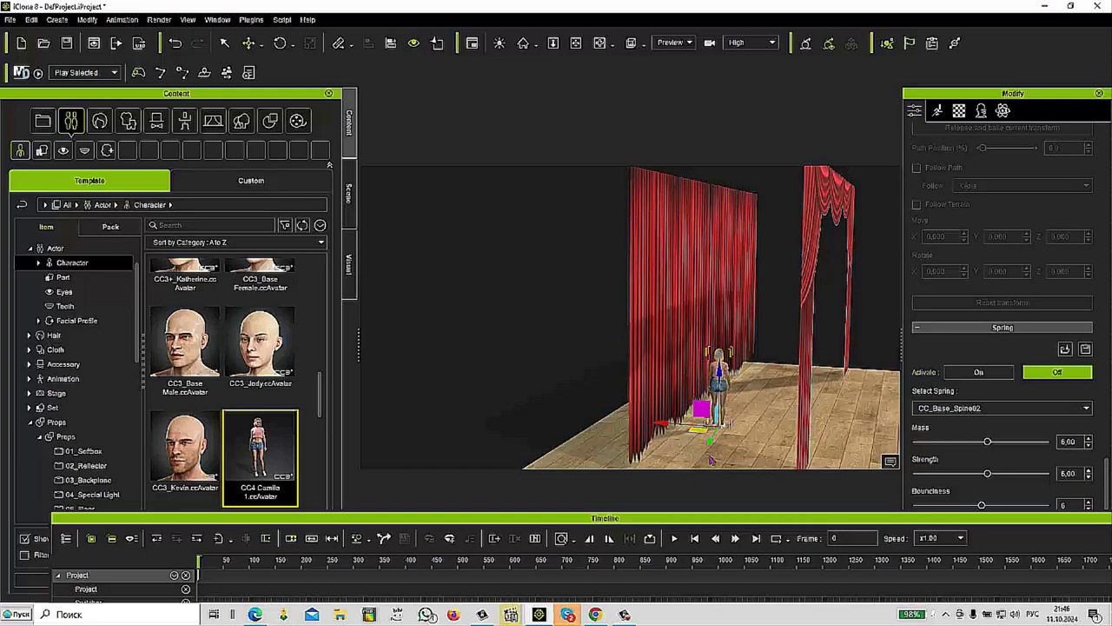
{"action": "left_click_drag", "start_coordinate": [700, 430], "coordinate": [698, 472]}
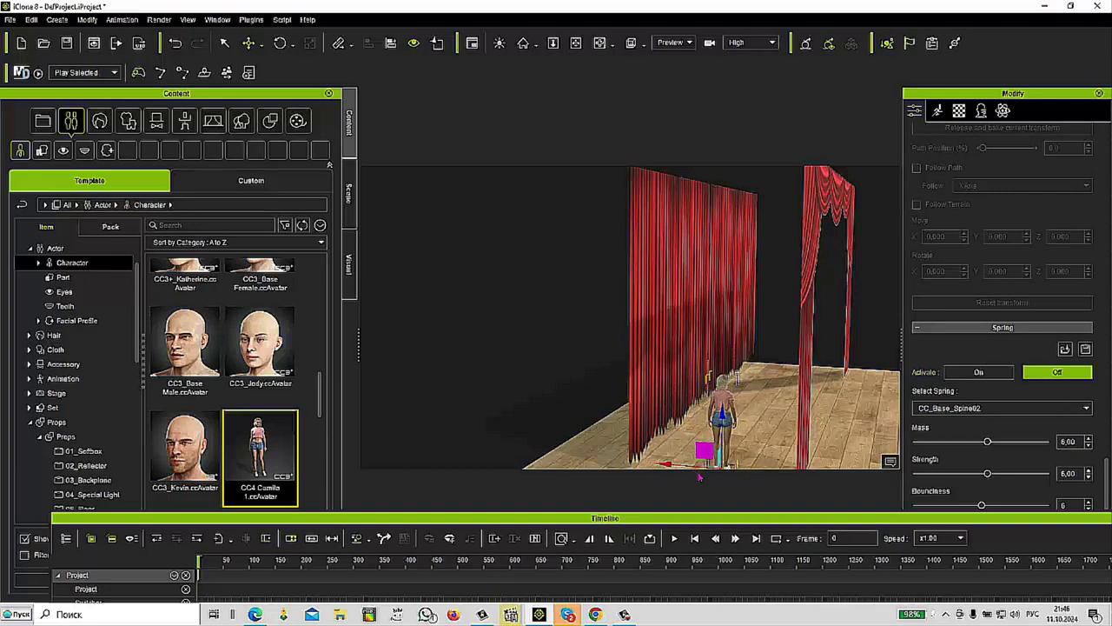
Record a Motion Puppet clip for Camila from frame 0 to about frame 379, using the second female 02_Basi… preset of the Move category
{"action": "left_click", "coordinate": [937, 111]}
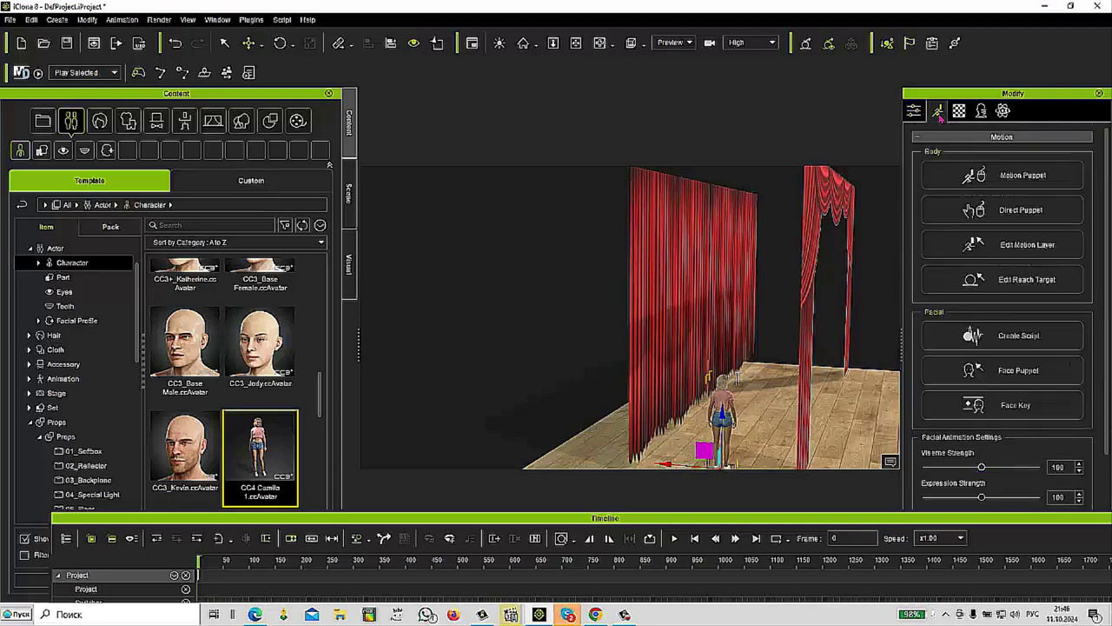
{"action": "left_click", "coordinate": [1015, 177]}
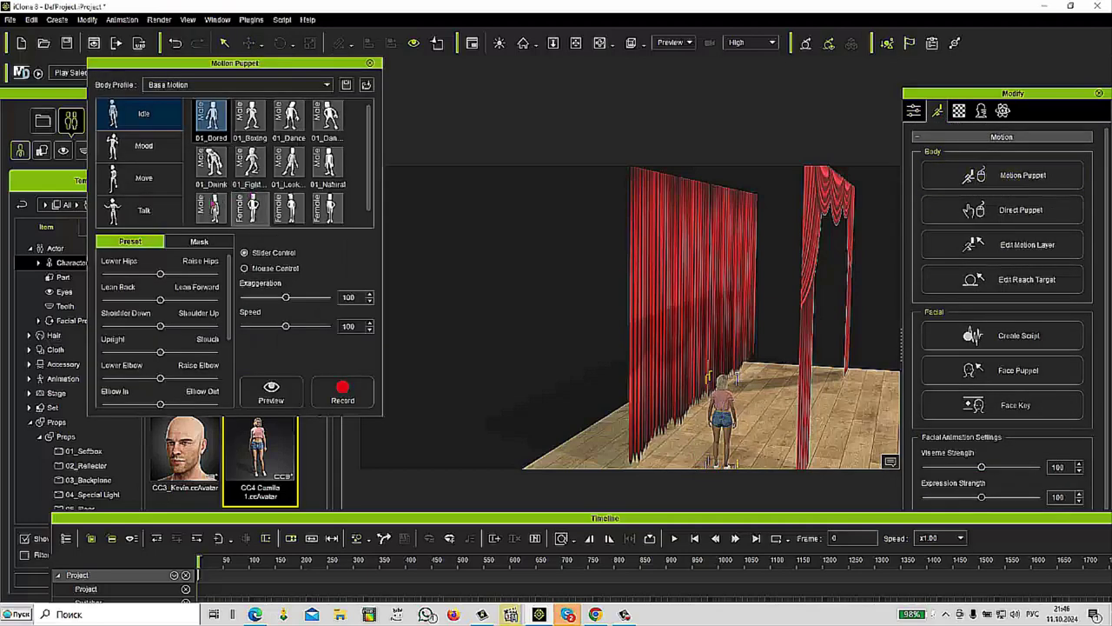
{"action": "left_click", "coordinate": [252, 213]}
{"action": "left_click", "coordinate": [339, 393]}
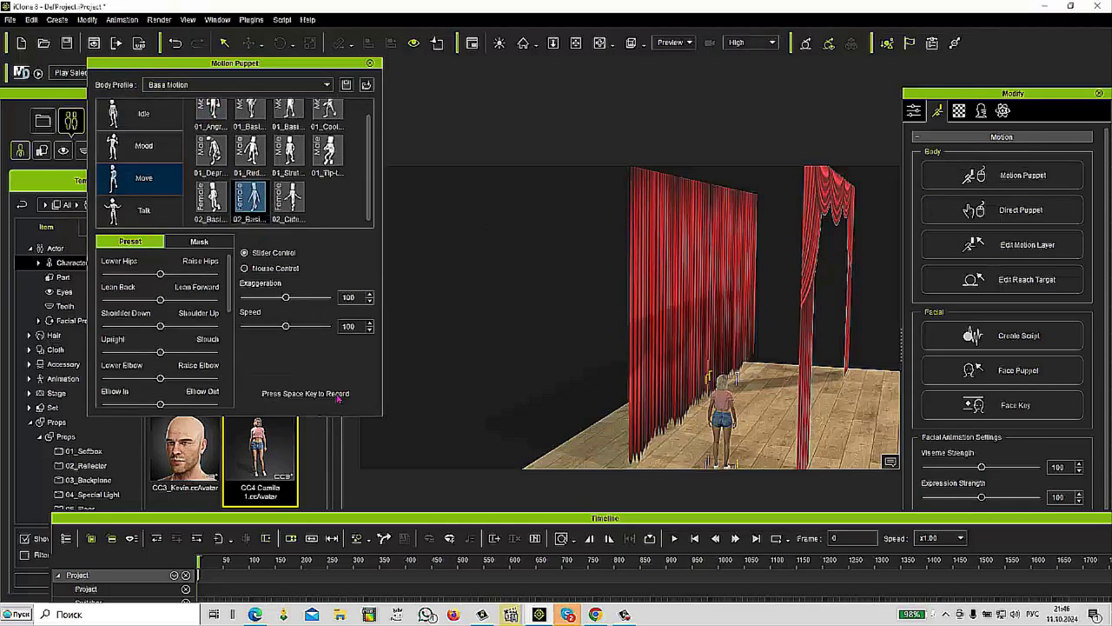
{"action": "key", "text": "space"}
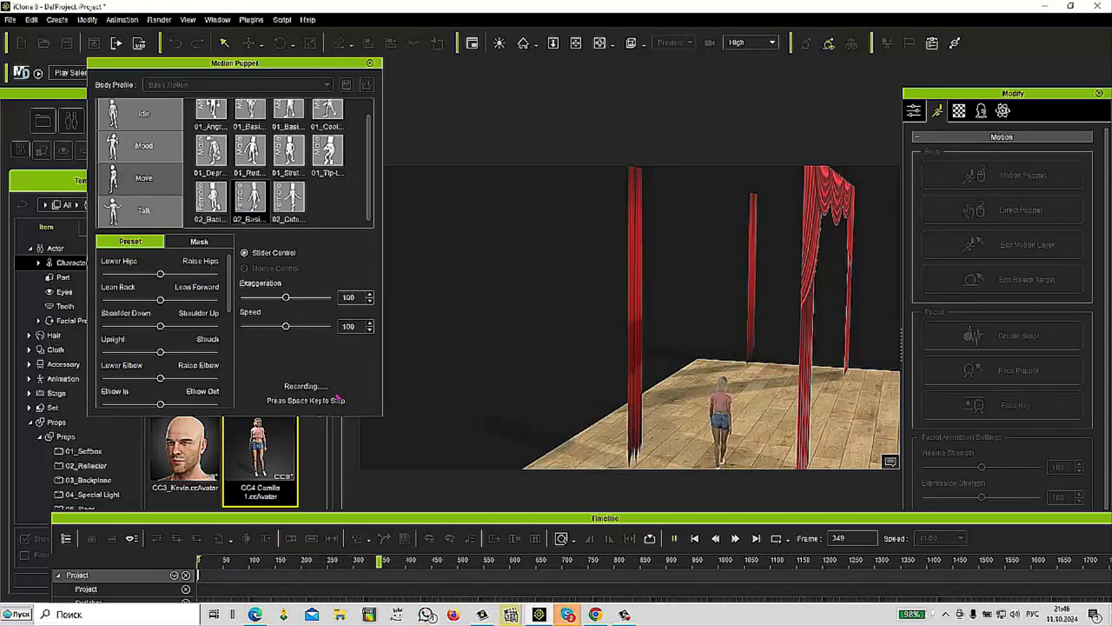
{"action": "key", "text": "space"}
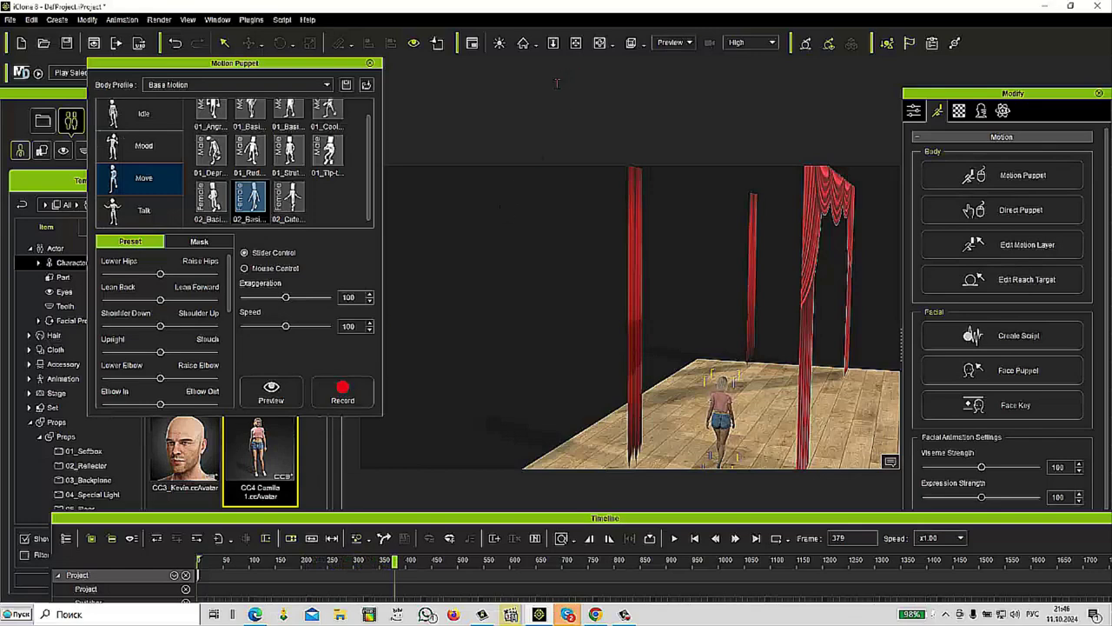
{"action": "left_click", "coordinate": [370, 65]}
Frame the whole stage from the front and play the animation from the first frame to check Camila's walk with the opening curtain
{"action": "right_click_drag", "start_coordinate": [683, 211], "coordinate": [327, 251]}
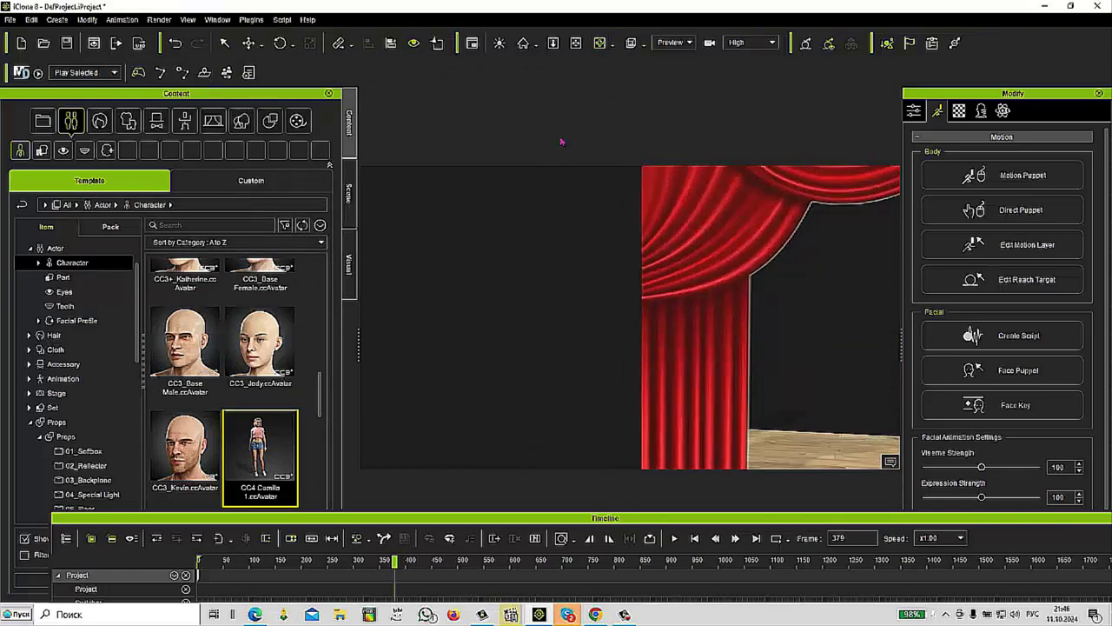
{"action": "right_click_drag", "start_coordinate": [561, 187], "coordinate": [347, 174]}
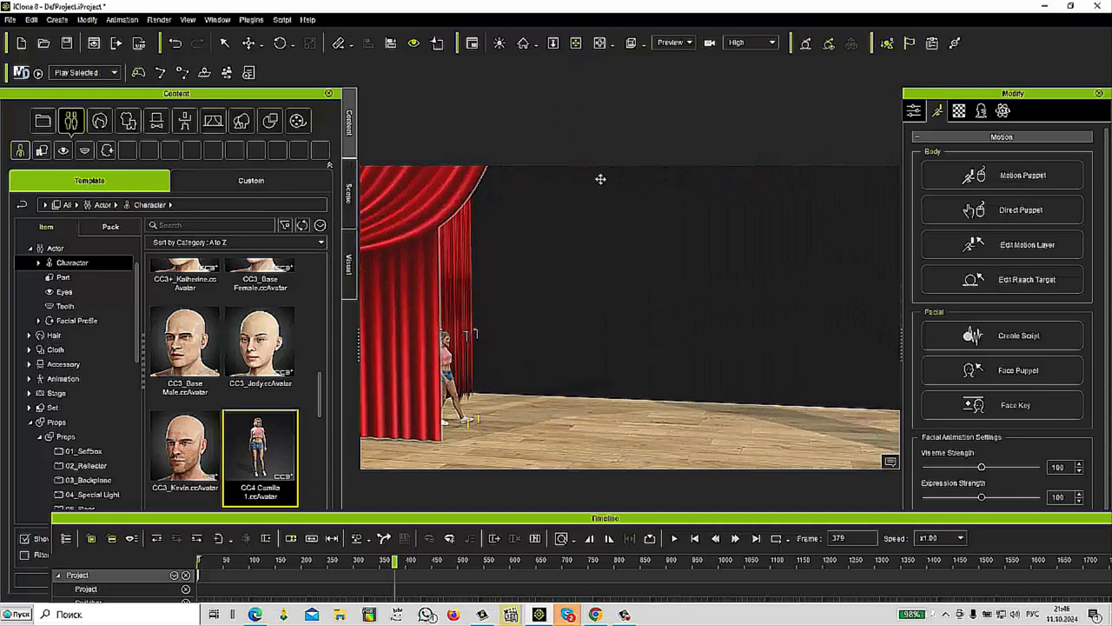
{"action": "right_click_drag", "start_coordinate": [593, 199], "coordinate": [593, 243]}
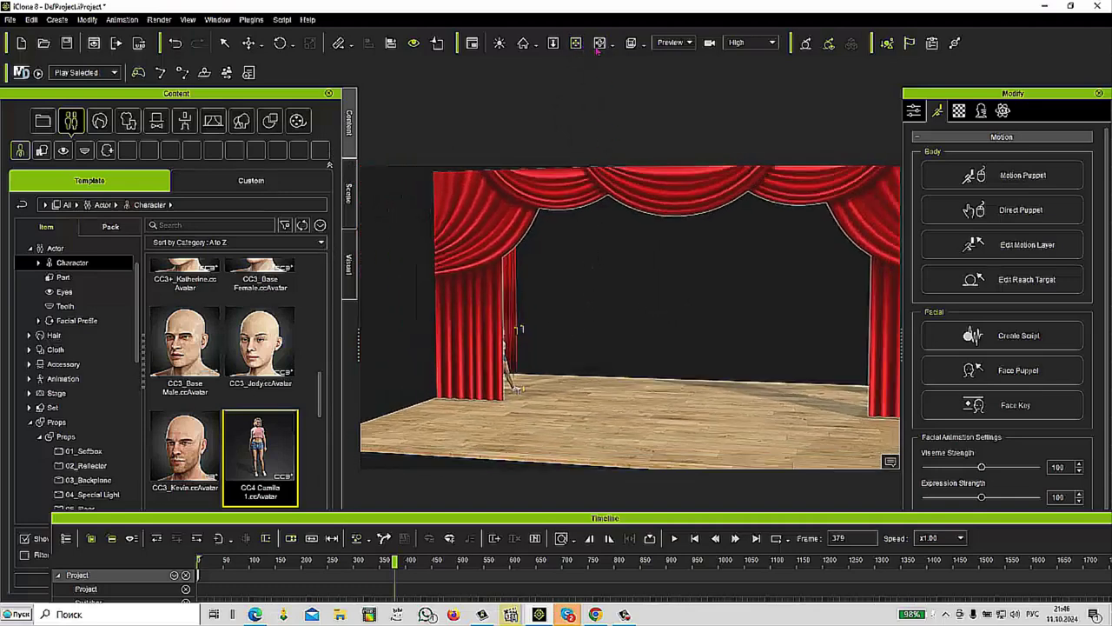
{"action": "right_click_drag", "start_coordinate": [568, 278], "coordinate": [633, 281]}
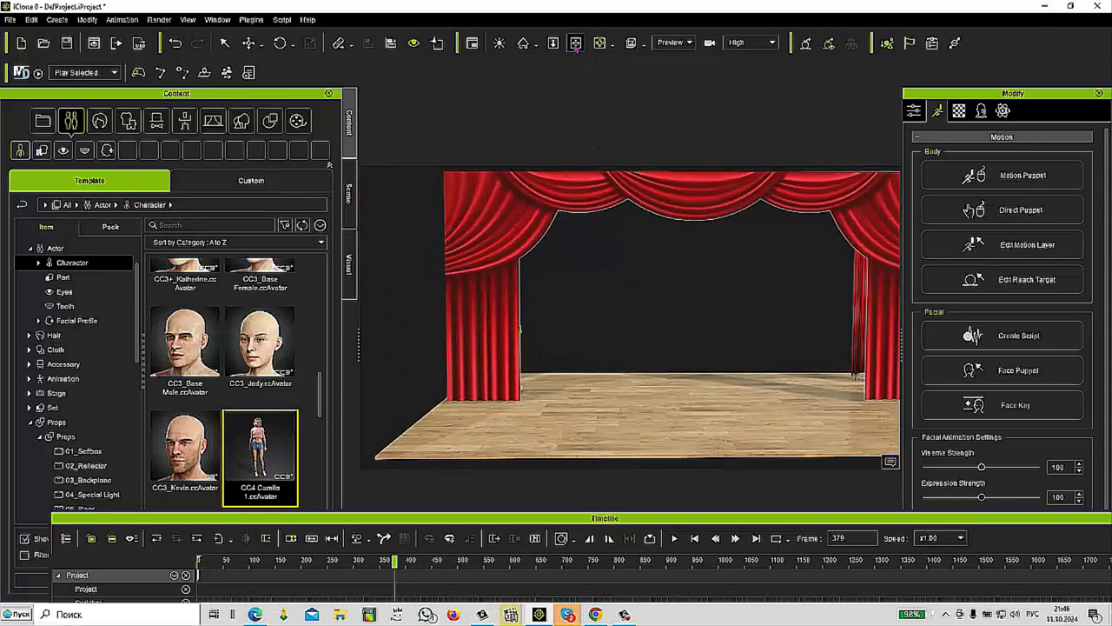
{"action": "middle_click_drag", "start_coordinate": [542, 178], "coordinate": [468, 186]}
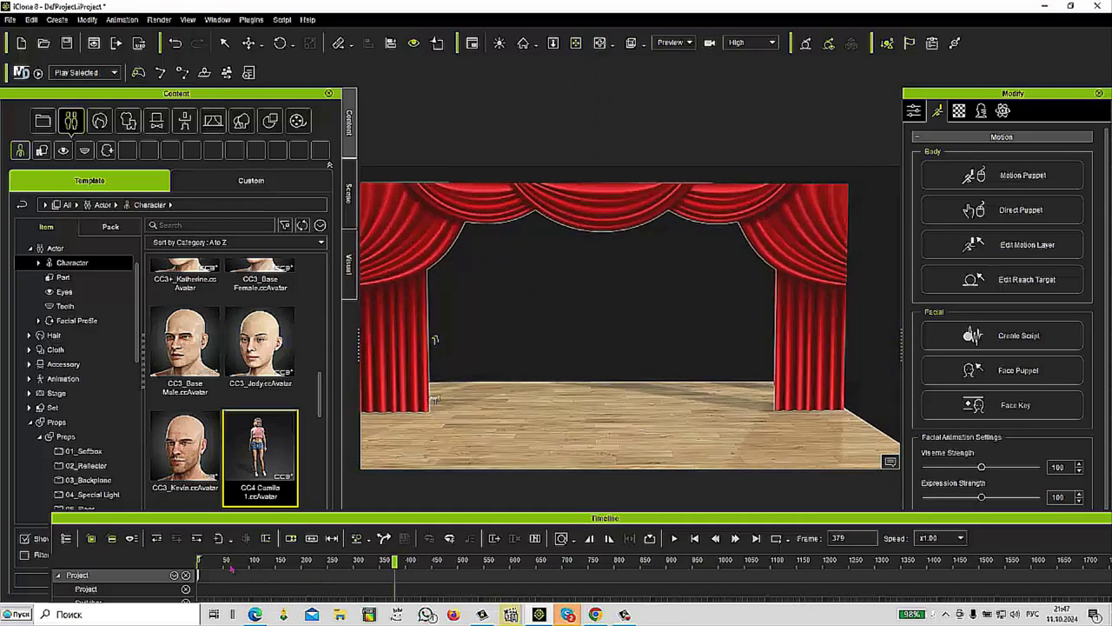
{"action": "left_click", "coordinate": [694, 538]}
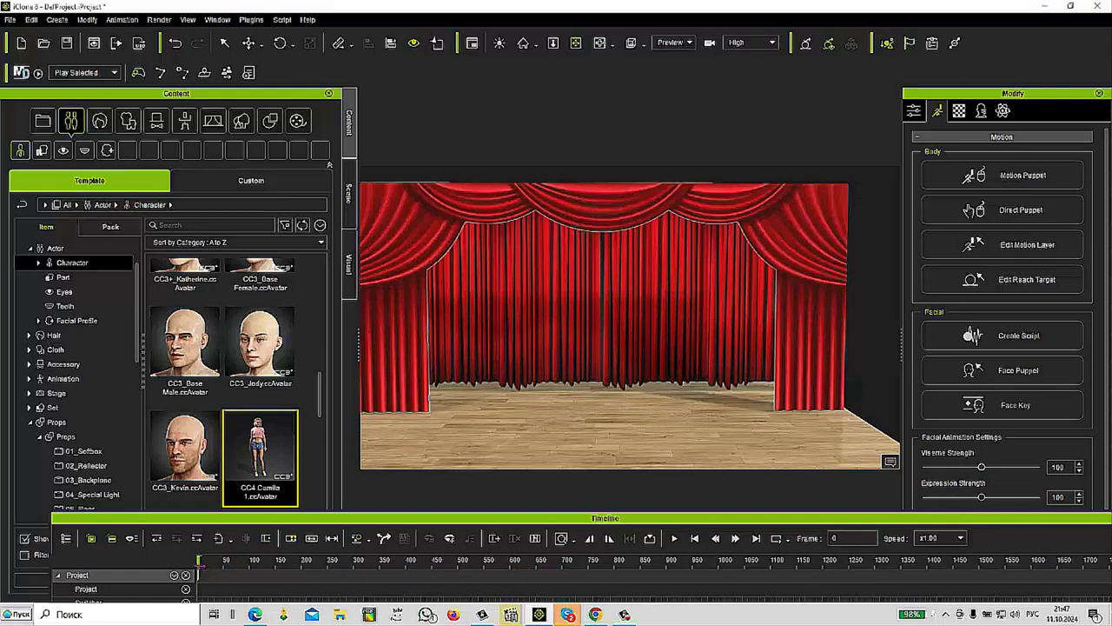
{"action": "key", "text": "space"}
Go to the end of Camila's Puppet Clip at frame 379 and bring the stage with Camila into view
{"action": "left_click_drag", "start_coordinate": [353, 518], "coordinate": [392, 391]}
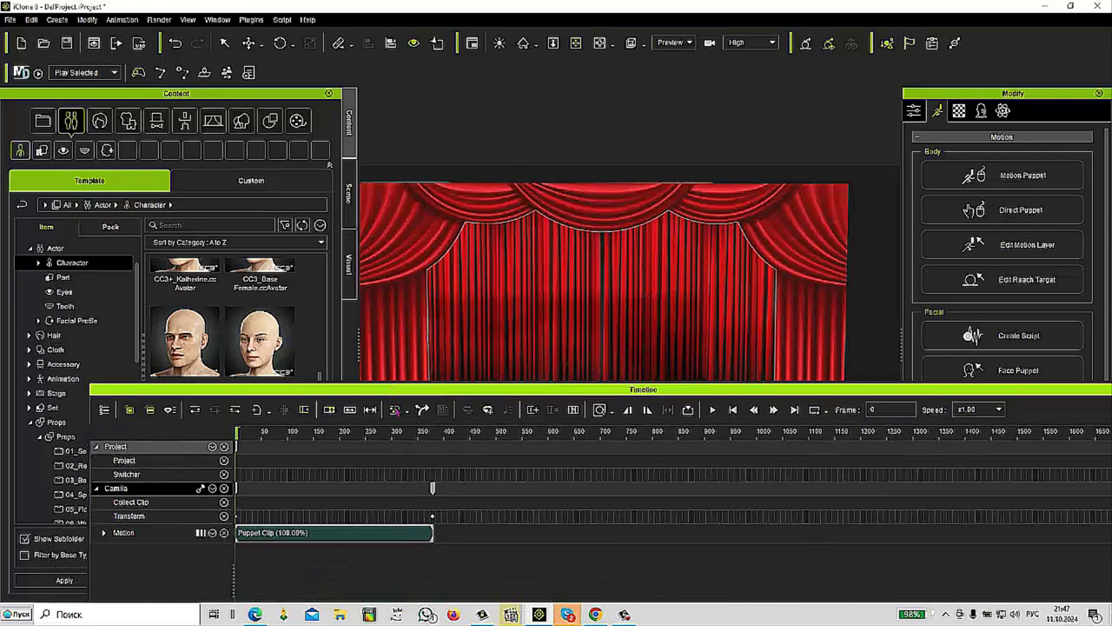
{"action": "left_click", "coordinate": [432, 490]}
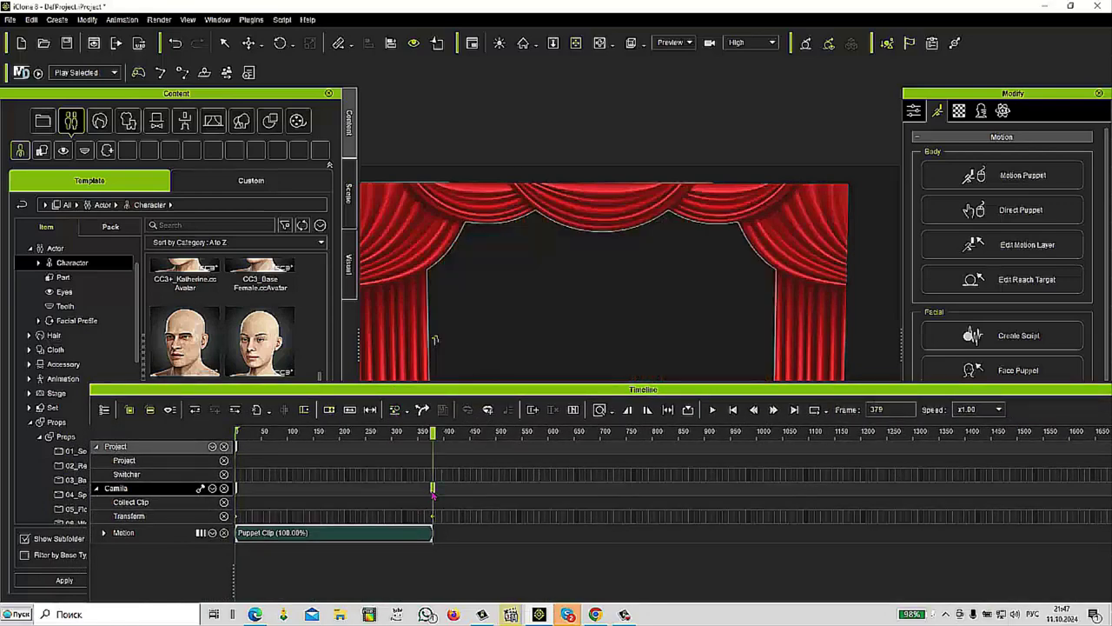
{"action": "left_click_drag", "start_coordinate": [450, 391], "coordinate": [443, 483]}
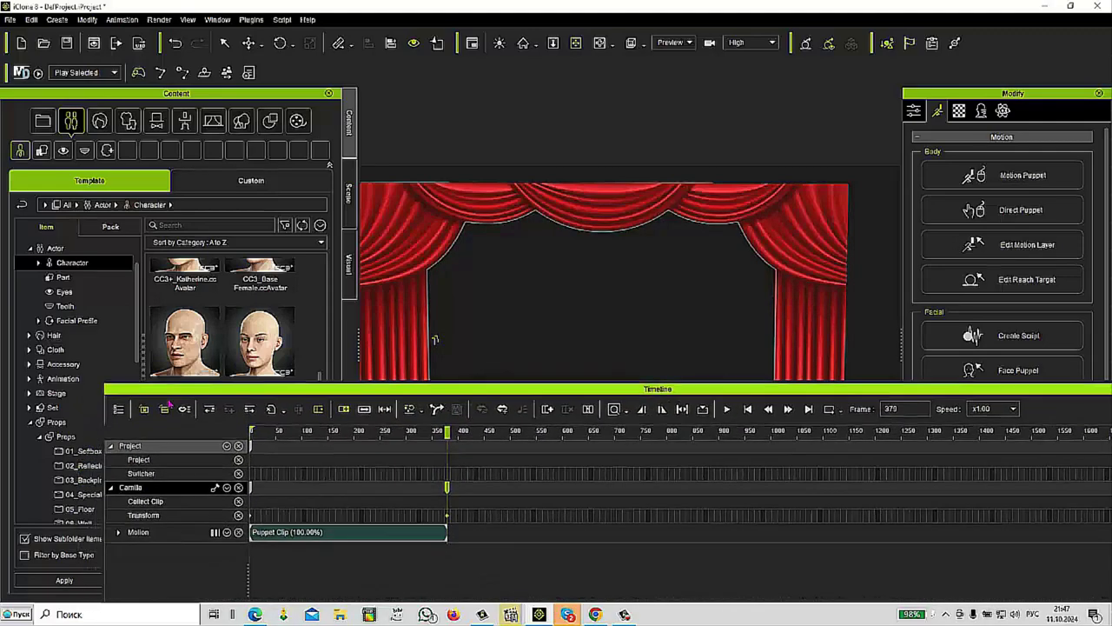
{"action": "left_click", "coordinate": [171, 491]}
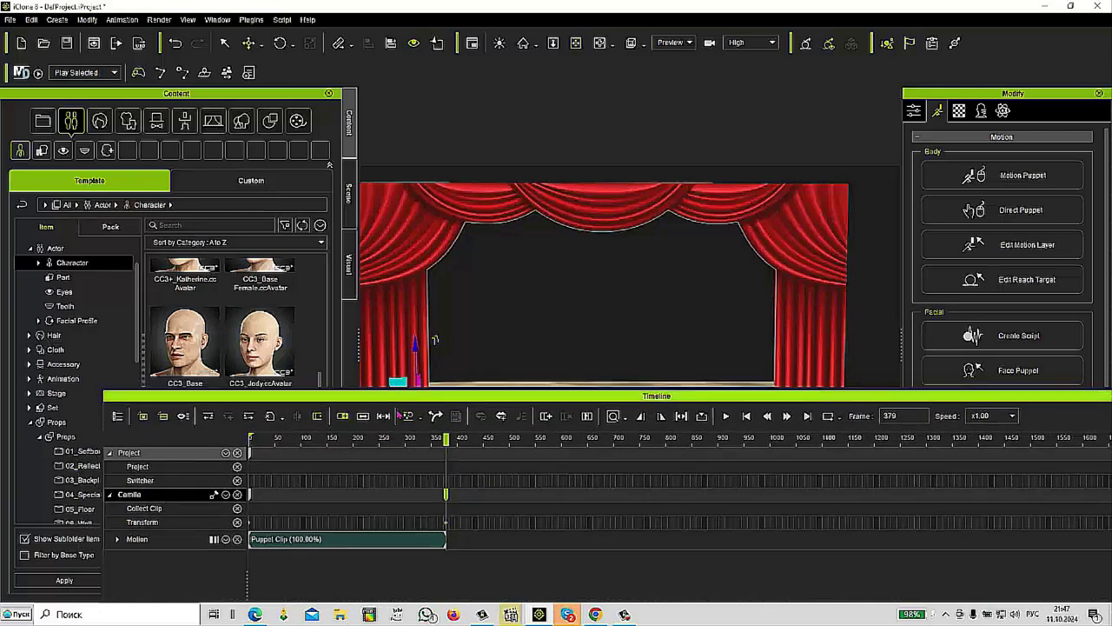
{"action": "left_click_drag", "start_coordinate": [362, 405], "coordinate": [524, 450]}
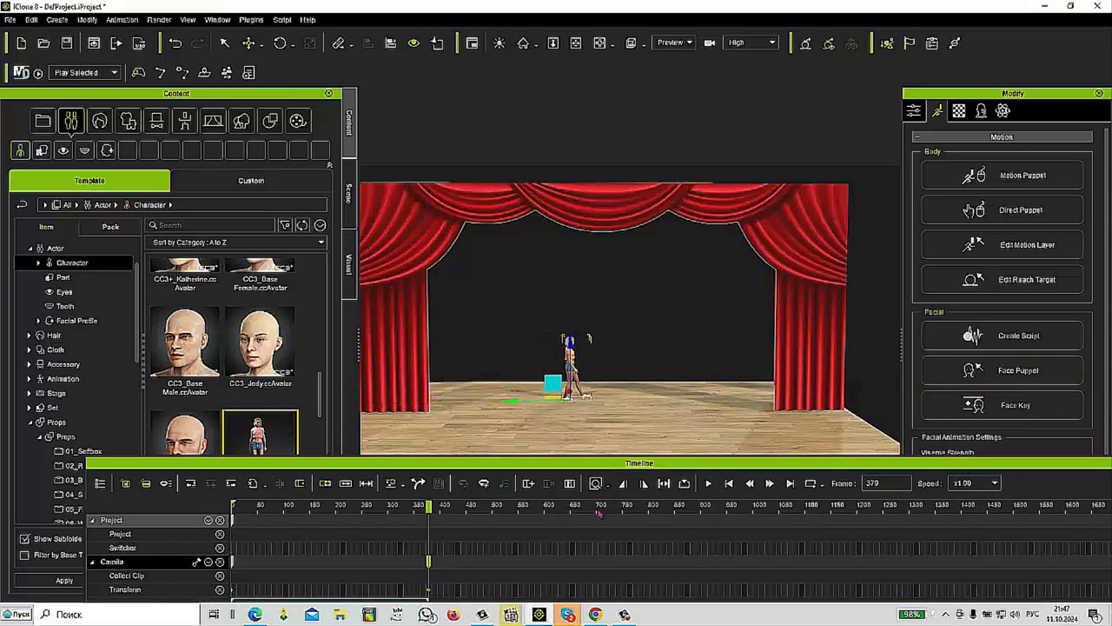
Play the animation on to frame 406 and add a Transform key for Camila there
{"action": "left_click", "coordinate": [709, 485]}
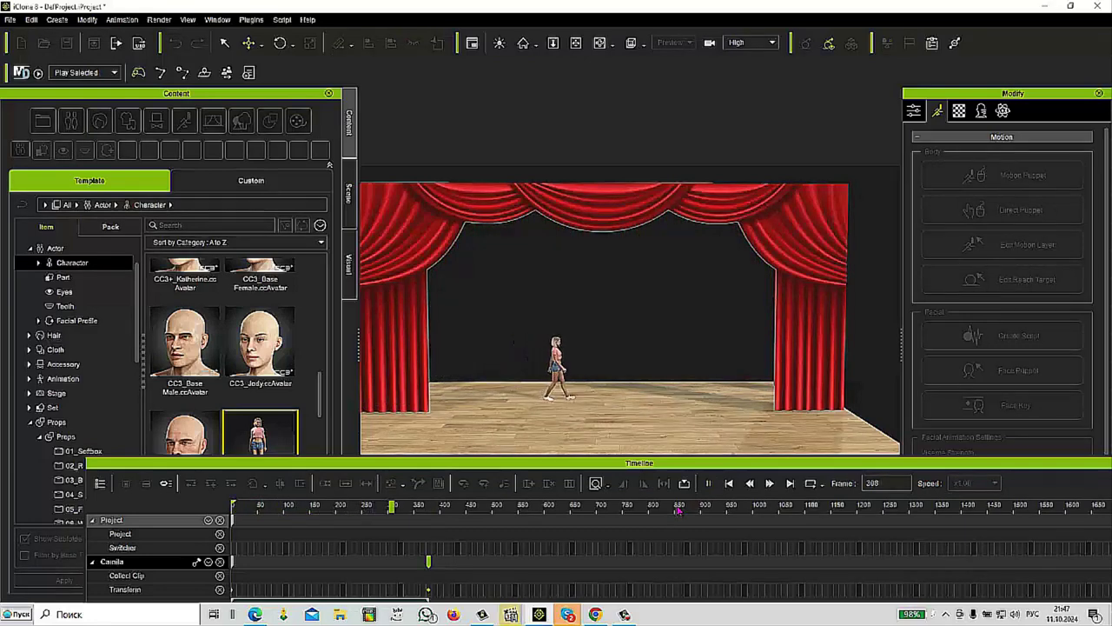
{"action": "left_click", "coordinate": [708, 483]}
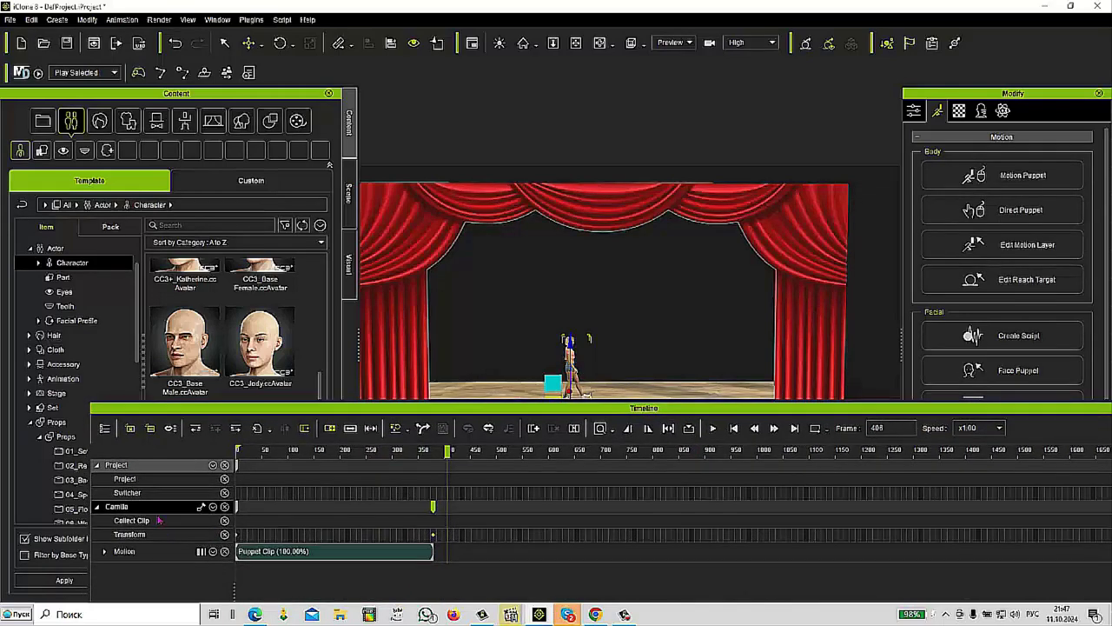
{"action": "left_click", "coordinate": [146, 536]}
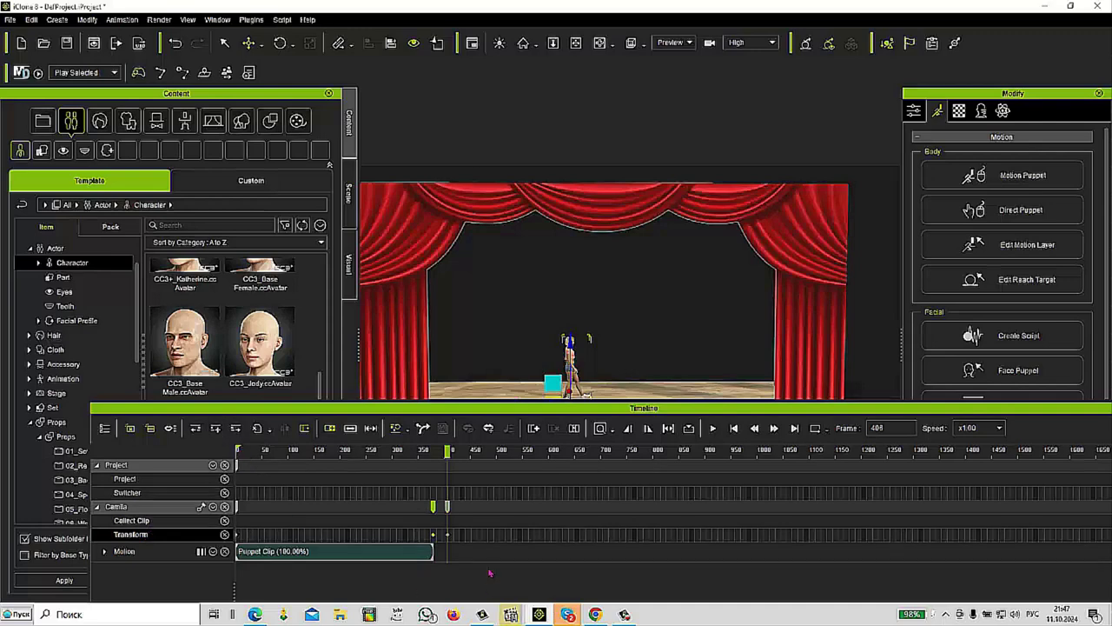
{"action": "left_click_drag", "start_coordinate": [540, 411], "coordinate": [537, 453]}
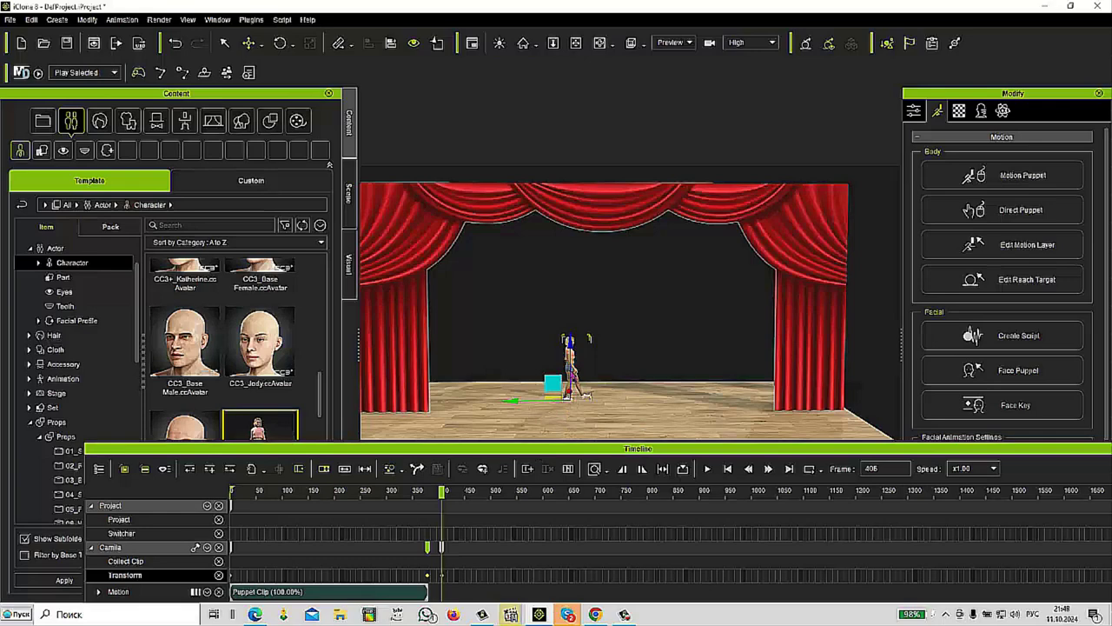
Try to turn Camila toward the audience at frame 406
{"action": "left_click", "coordinate": [573, 378]}
{"action": "left_click_drag", "start_coordinate": [626, 428], "coordinate": [618, 431]}
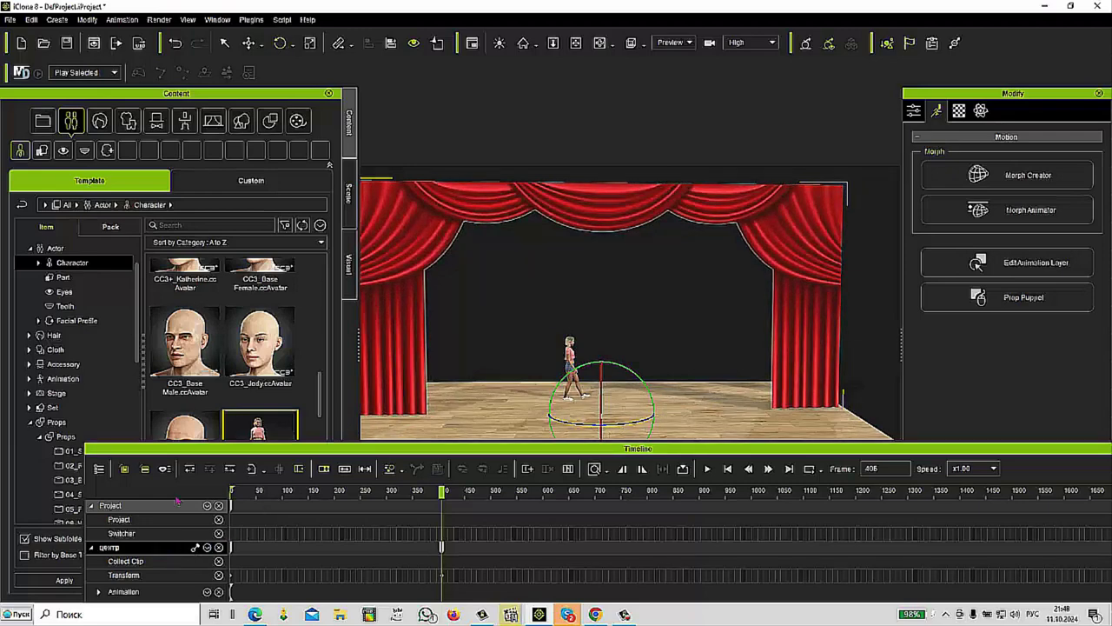
{"action": "left_click_drag", "start_coordinate": [165, 447], "coordinate": [162, 398]}
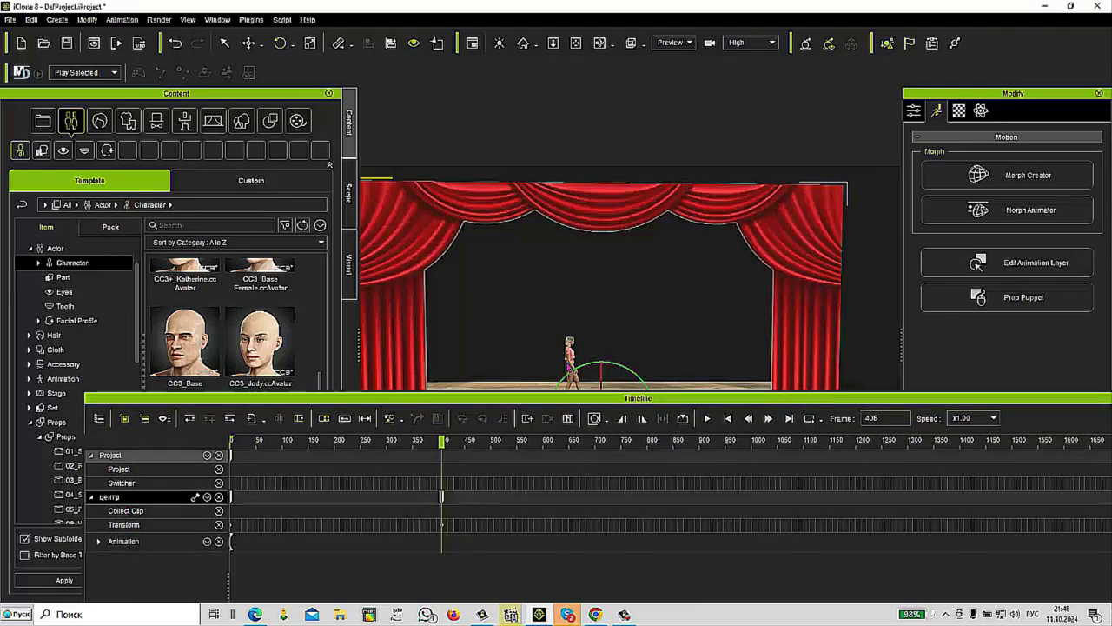
{"action": "left_click_drag", "start_coordinate": [547, 401], "coordinate": [547, 421]}
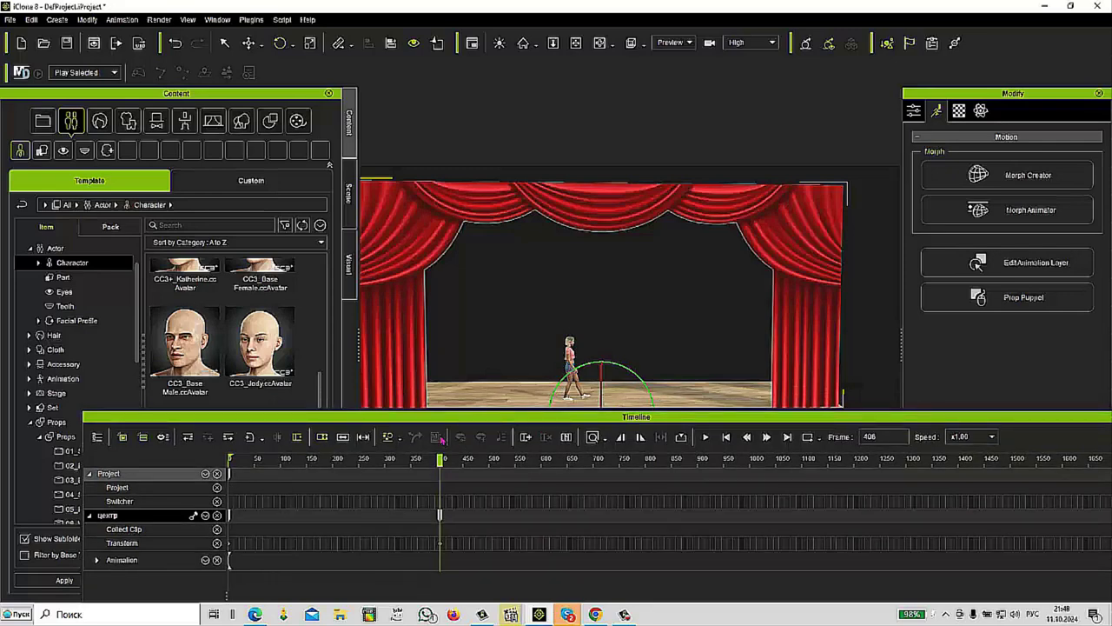
Show the Camila character's tracks in the timeline alongside those of the центр prop
{"action": "left_click", "coordinate": [98, 436]}
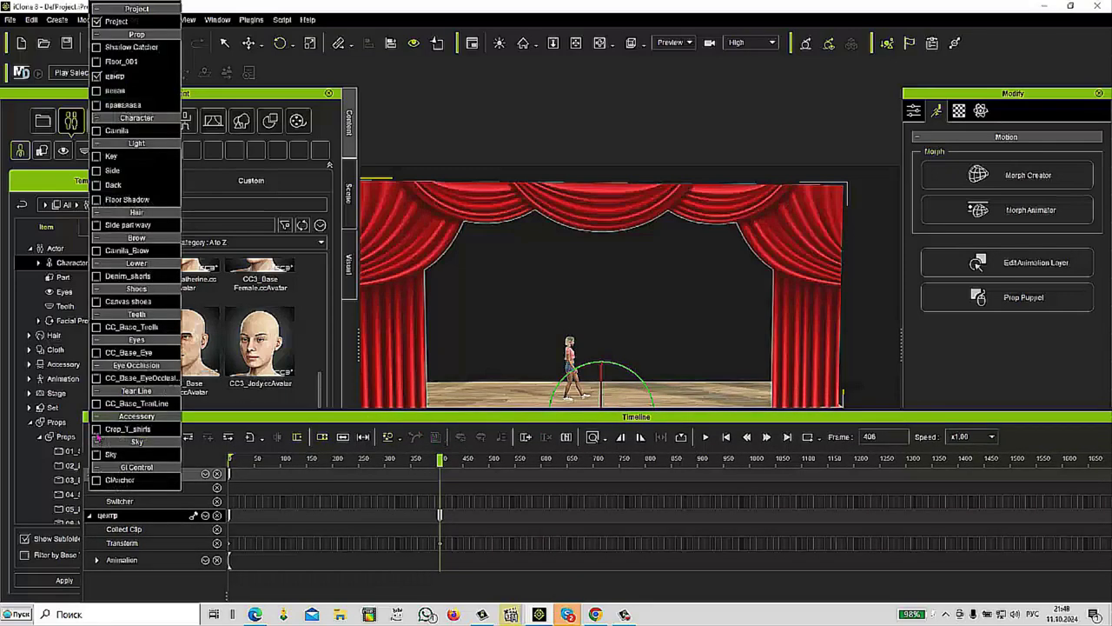
{"action": "left_click", "coordinate": [96, 131]}
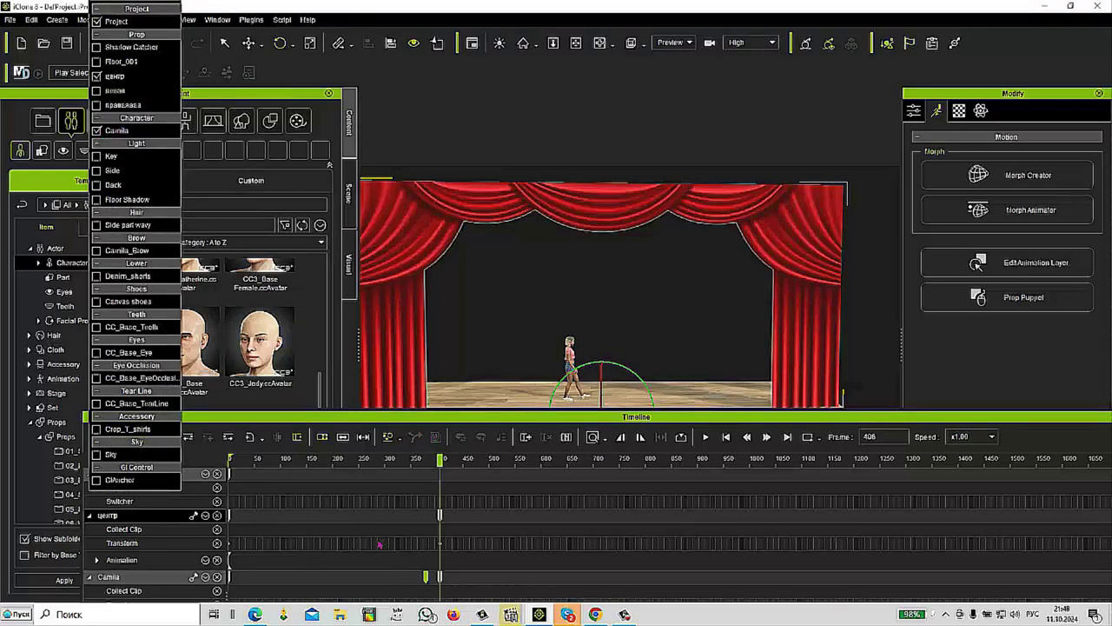
{"action": "left_click", "coordinate": [492, 439]}
{"action": "left_click_drag", "start_coordinate": [492, 419], "coordinate": [493, 459]}
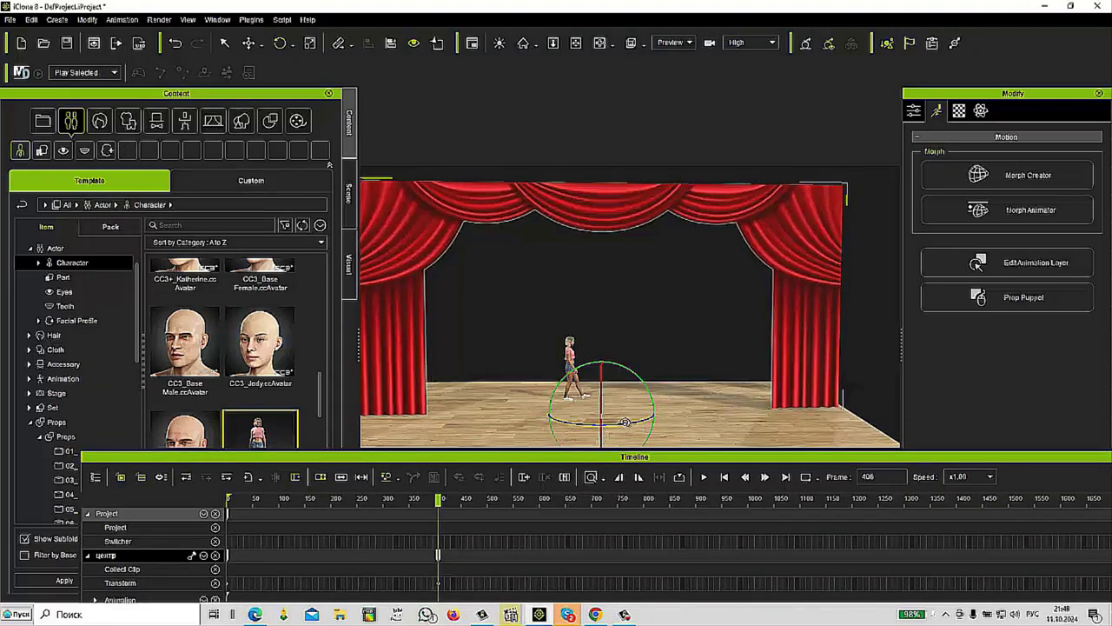
Select Camila from her timeline track and rotate her to face the audience at frame 406
{"action": "left_click_drag", "start_coordinate": [565, 456], "coordinate": [589, 365]}
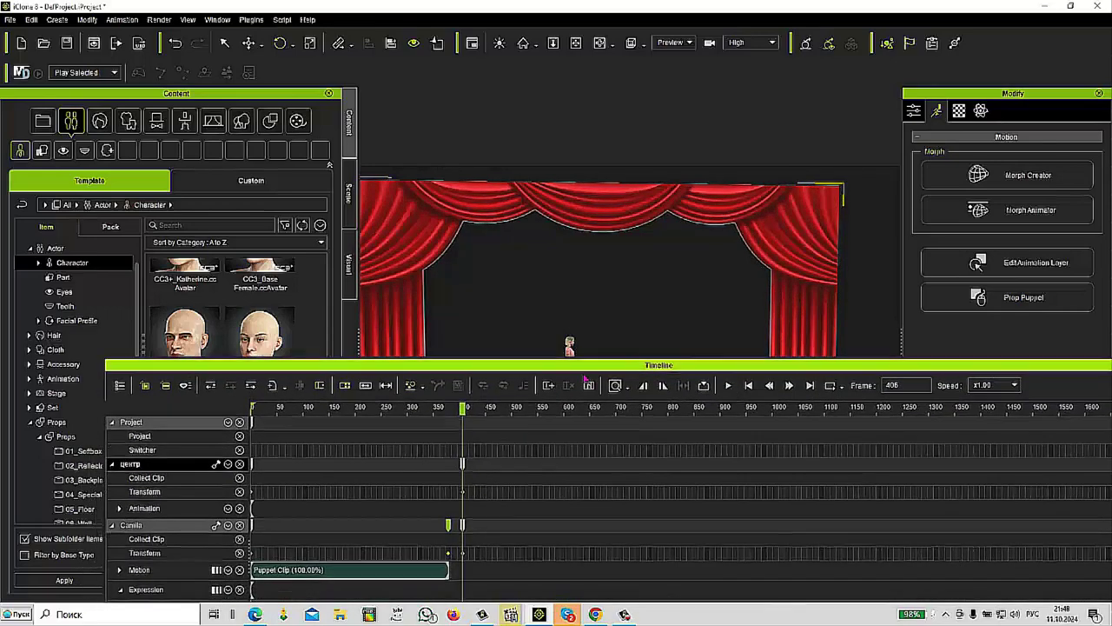
{"action": "left_click", "coordinate": [174, 526]}
{"action": "left_click_drag", "start_coordinate": [380, 366], "coordinate": [380, 445]}
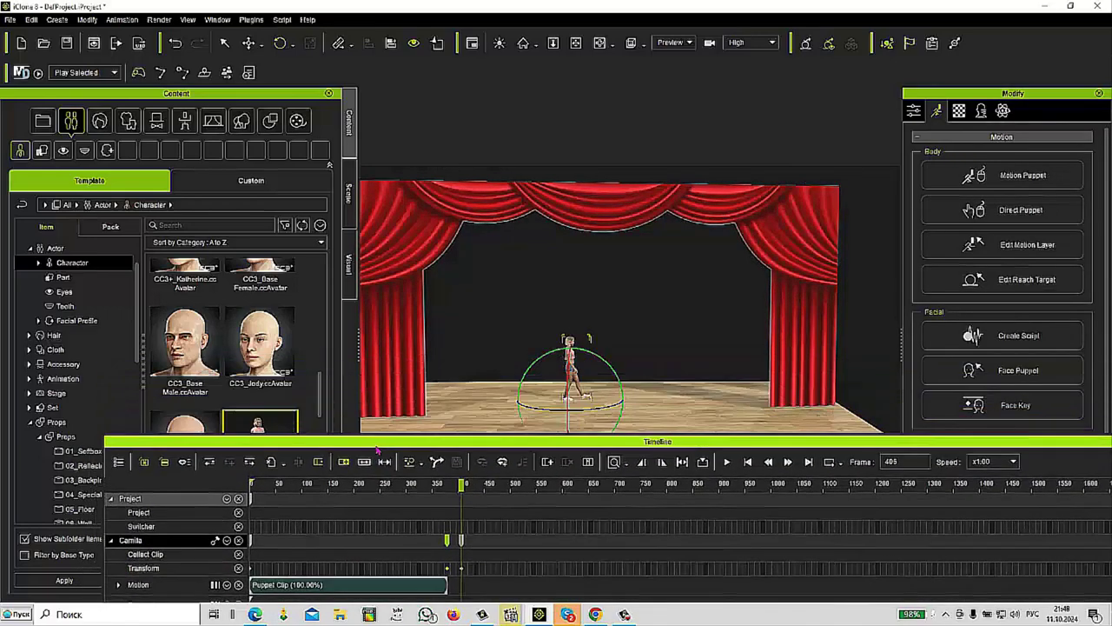
{"action": "left_click_drag", "start_coordinate": [590, 411], "coordinate": [542, 422]}
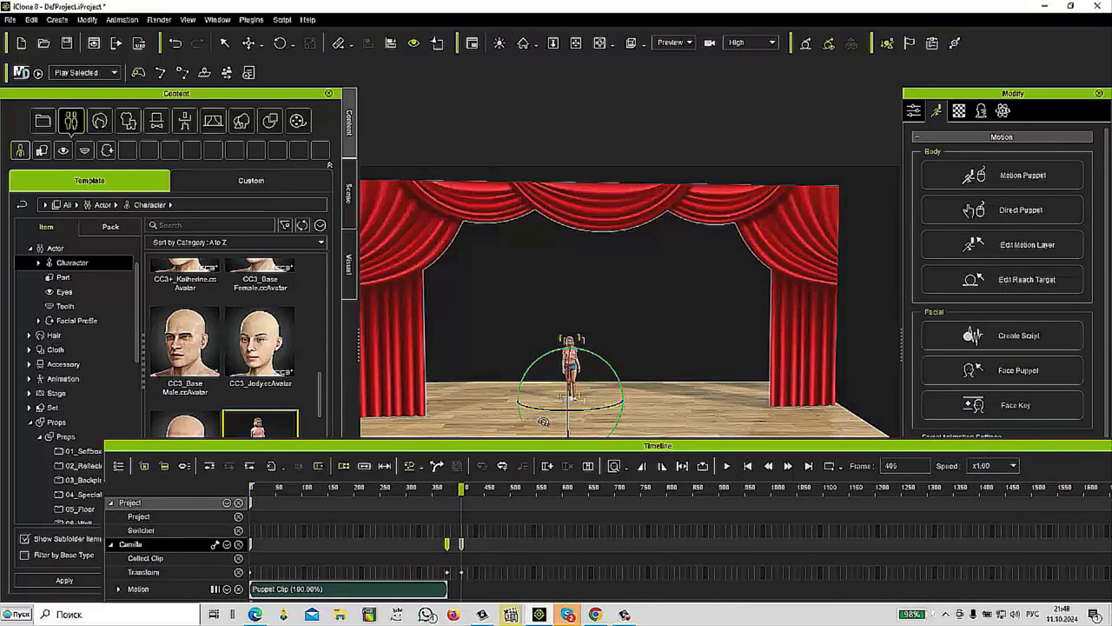
Play the animation from the first frame to check Camila's walk and turn, and return to frame 0
{"action": "left_click", "coordinate": [749, 469]}
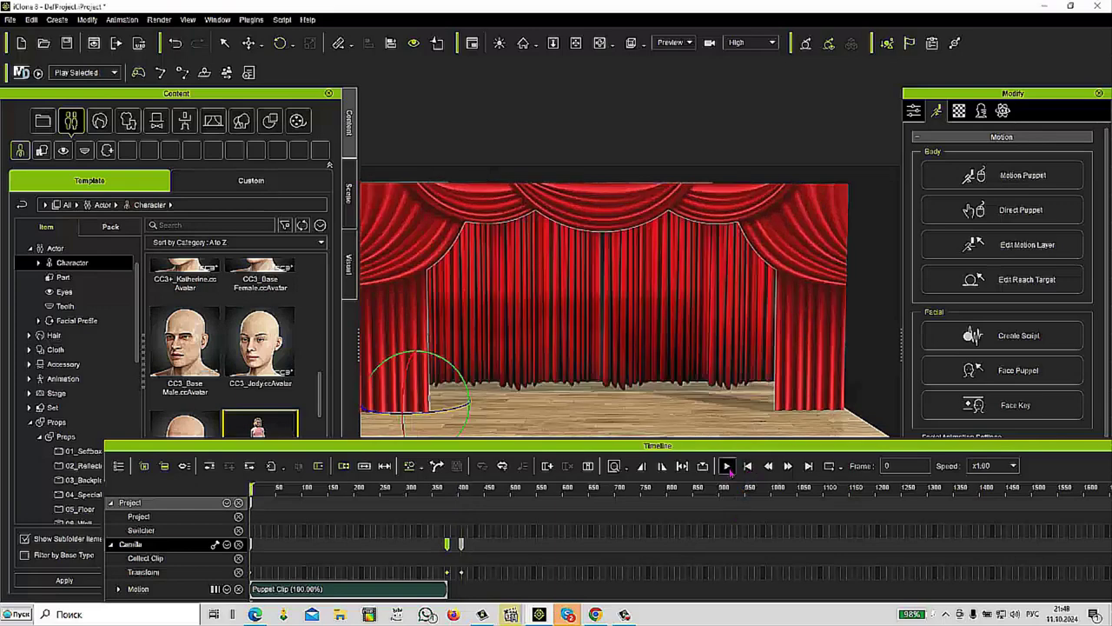
{"action": "left_click", "coordinate": [727, 466]}
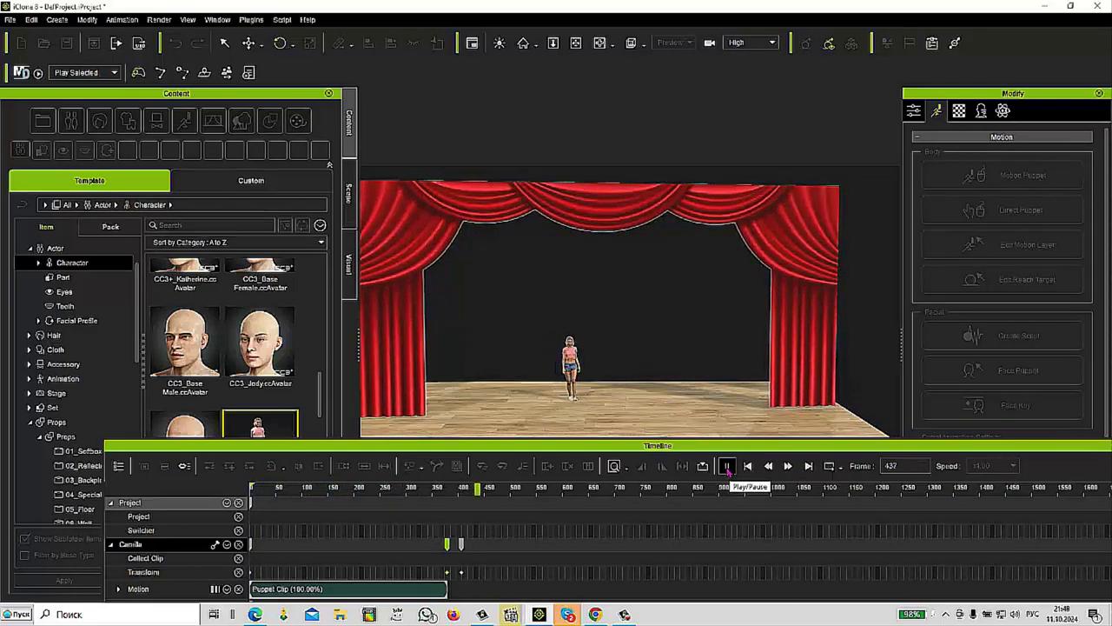
{"action": "left_click", "coordinate": [727, 467]}
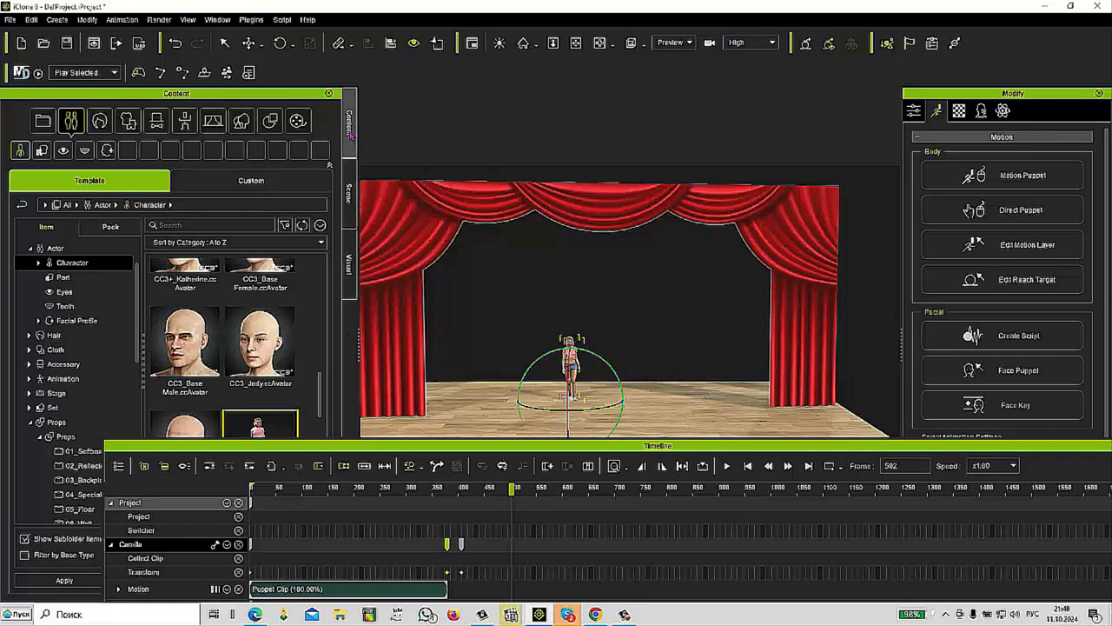
{"action": "left_click", "coordinate": [746, 465]}
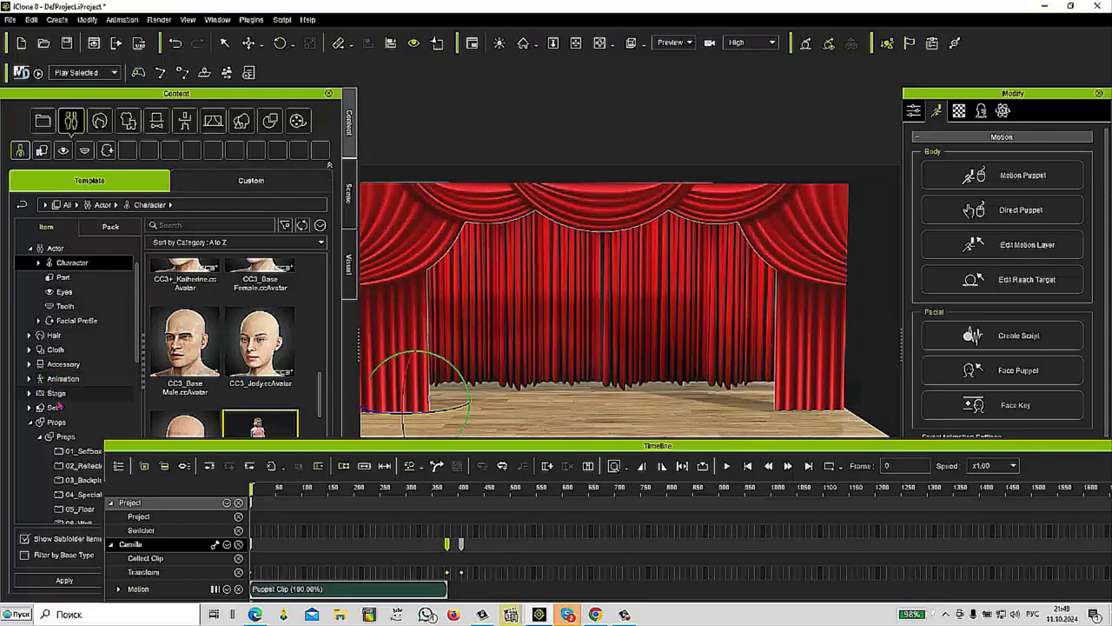
Add the Plane_A prop from the 3D Surface library to the middle of the stage floor
{"action": "scroll", "coordinate": [59, 406], "scroll_direction": "down", "scroll_amount": 3}
{"action": "scroll", "coordinate": [59, 407], "scroll_direction": "down", "scroll_amount": 2}
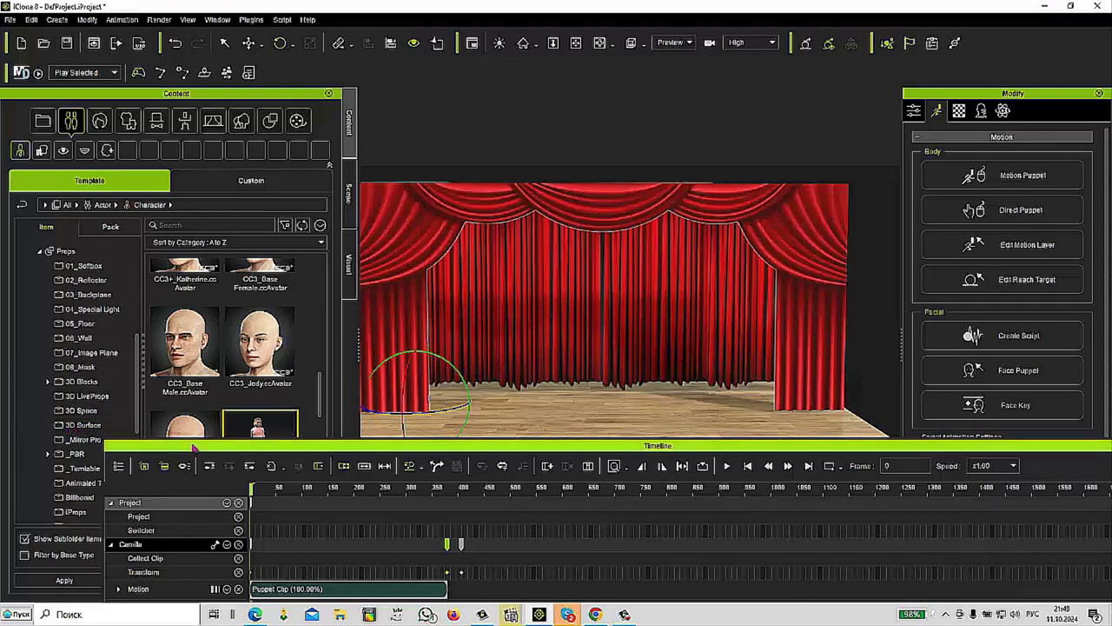
{"action": "left_click", "coordinate": [63, 412]}
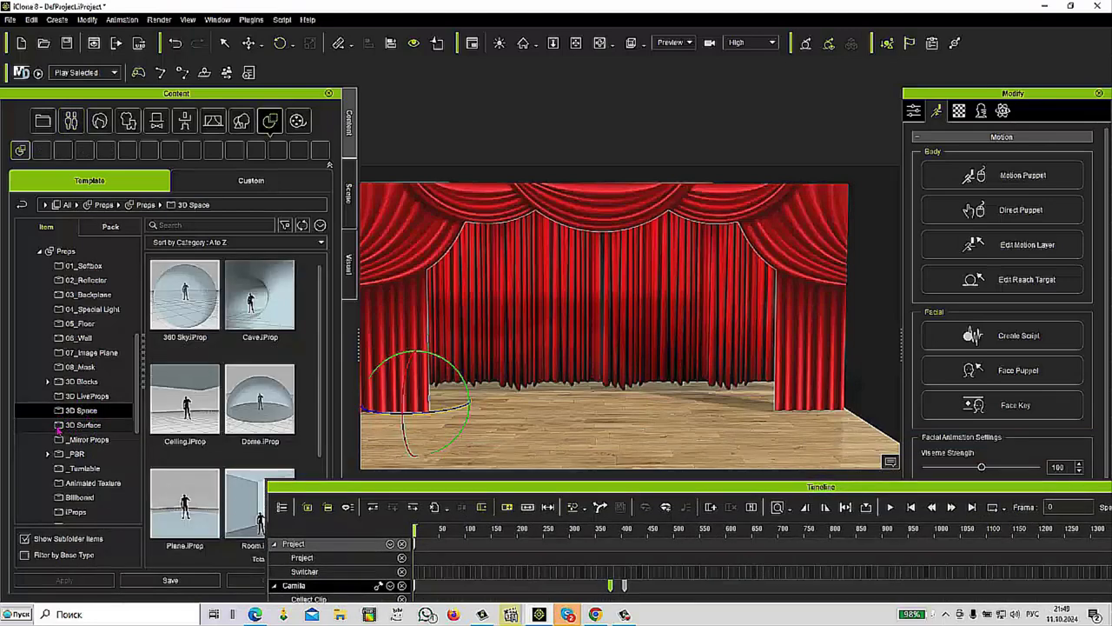
{"action": "left_click", "coordinate": [58, 427]}
{"action": "scroll", "coordinate": [270, 434], "scroll_direction": "down", "scroll_amount": 3}
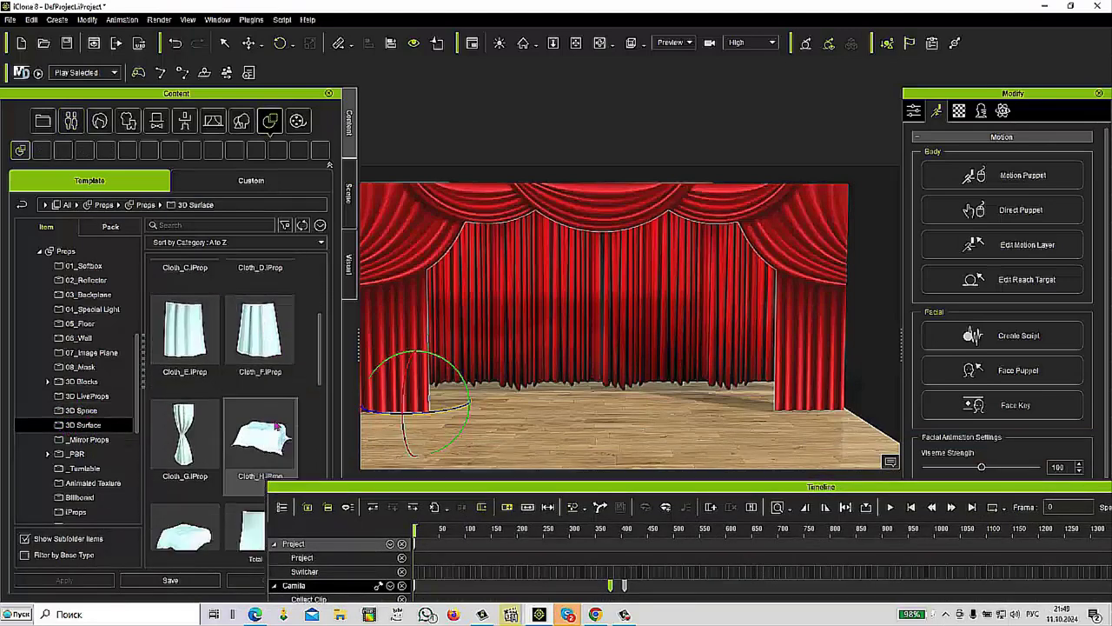
{"action": "scroll", "coordinate": [274, 426], "scroll_direction": "down", "scroll_amount": 8}
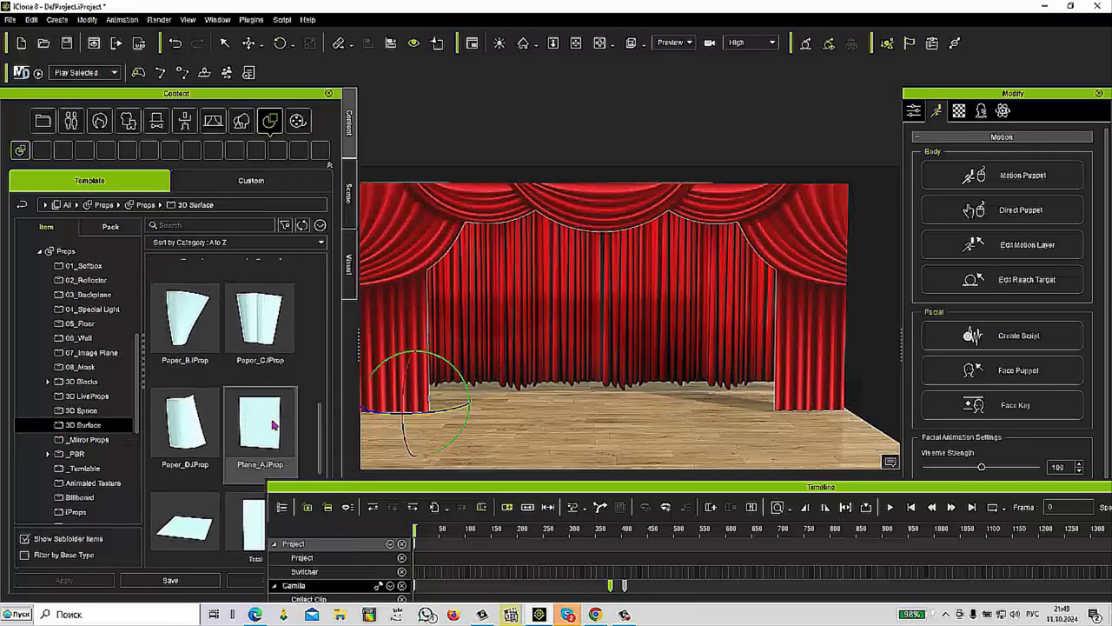
{"action": "left_click_drag", "start_coordinate": [264, 426], "coordinate": [573, 426]}
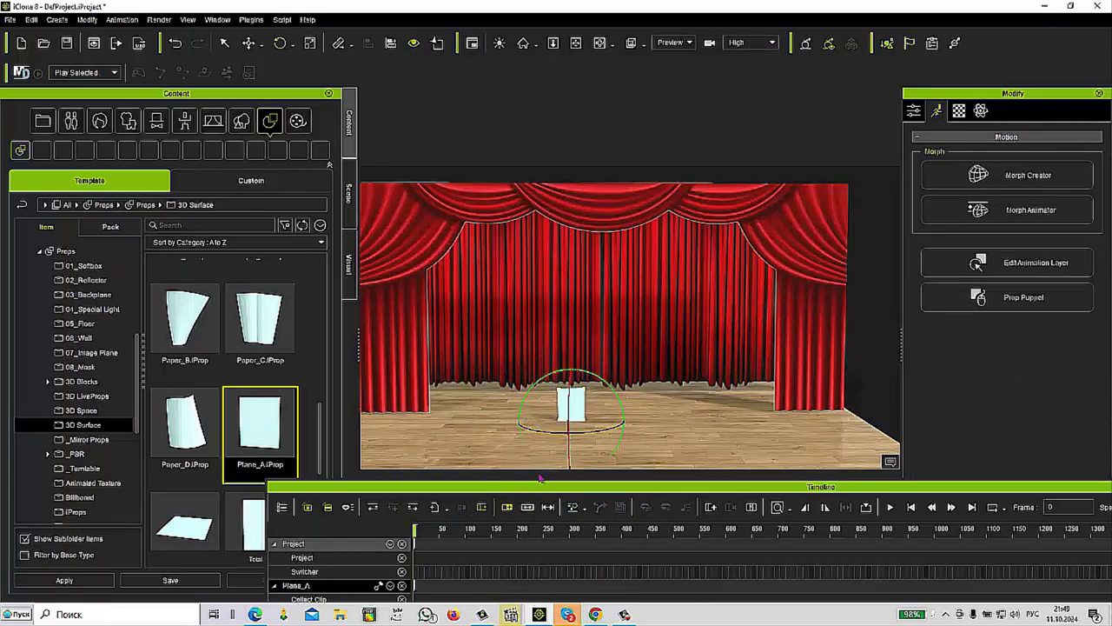
Advance the animation to frame 101 and scale Plane_A uniformly up to the full height of the stage curtains
{"action": "left_click_drag", "start_coordinate": [533, 488], "coordinate": [420, 436]}
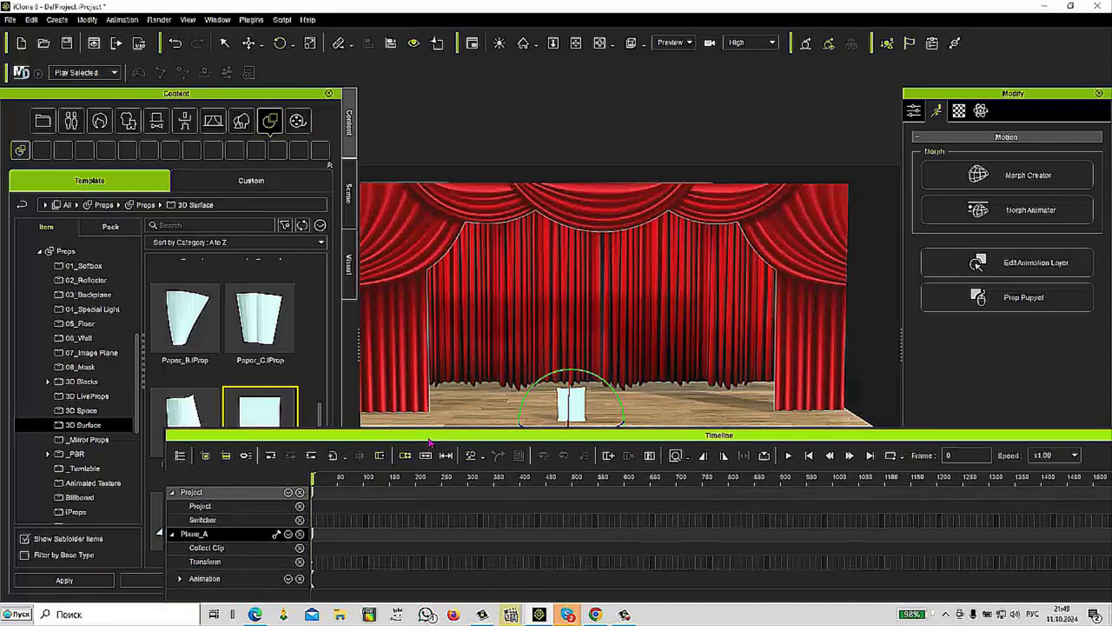
{"action": "key", "text": "space"}
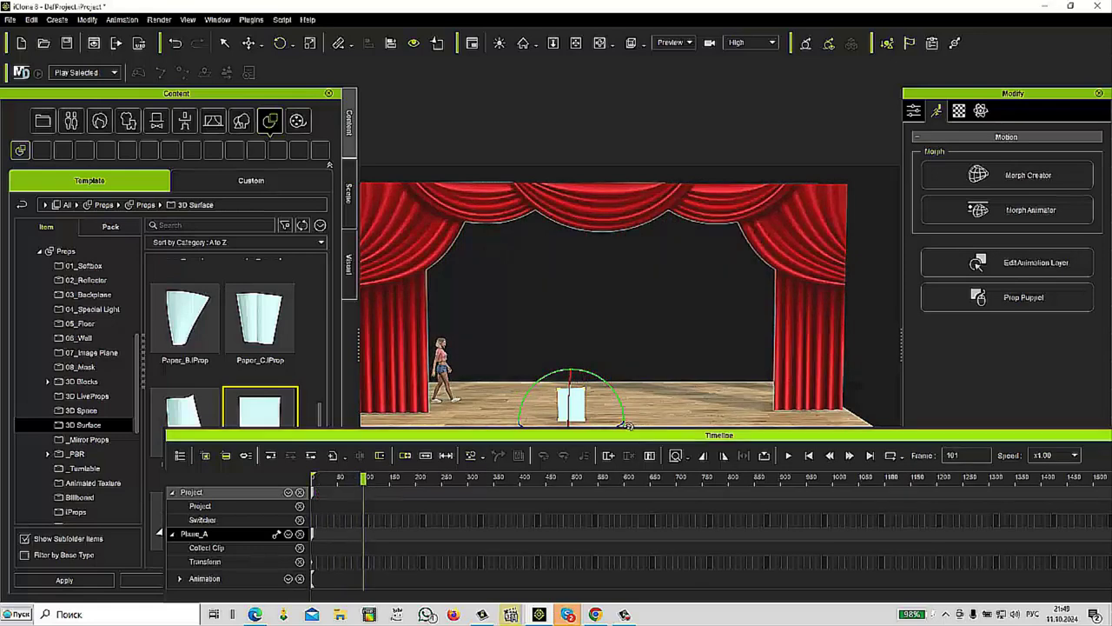
{"action": "left_click_drag", "start_coordinate": [626, 425], "coordinate": [626, 450]}
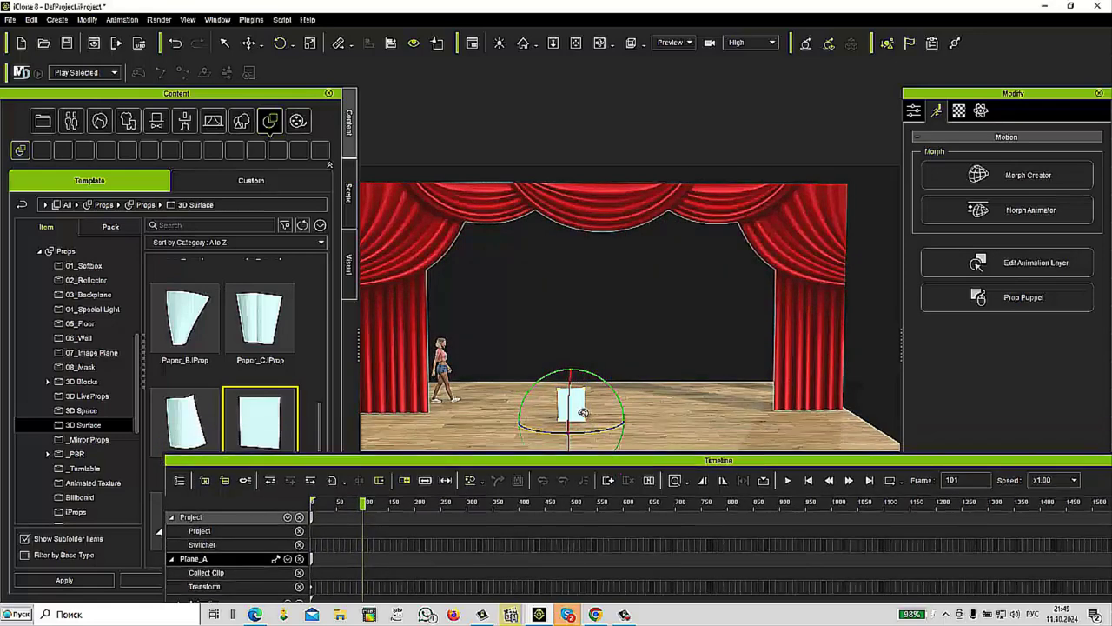
{"action": "key", "text": "w"}
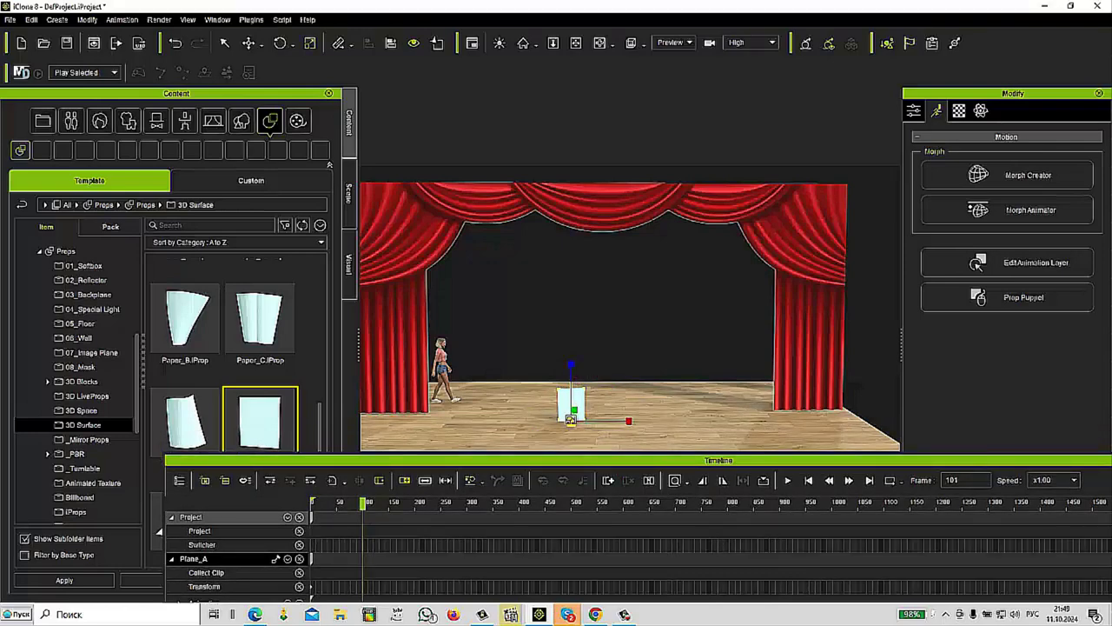
{"action": "mouse_move", "coordinate": [571, 425]}
{"action": "left_mouse_down"}
{"action": "mouse_move", "coordinate": [551, 293]}
{"action": "mouse_move", "coordinate": [518, 249]}
{"action": "mouse_move", "coordinate": [531, 199]}
{"action": "left_mouse_up"}
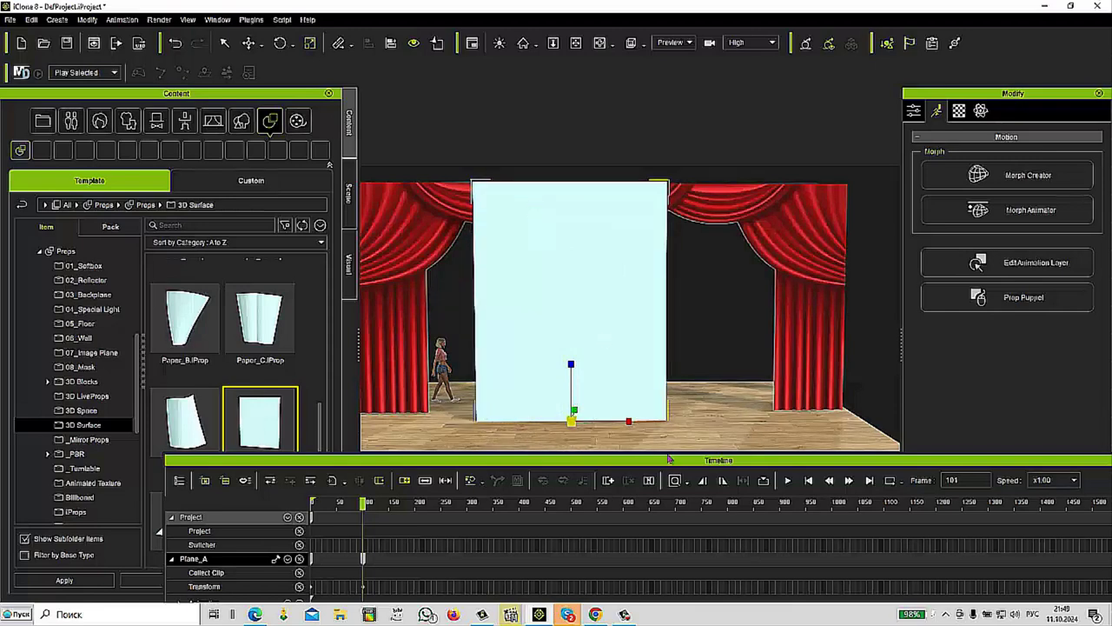
Stretch Plane_A horizontally and shift it sideways so that it spans almost the full width of the stage curtains
{"action": "left_click_drag", "start_coordinate": [631, 423], "coordinate": [743, 452]}
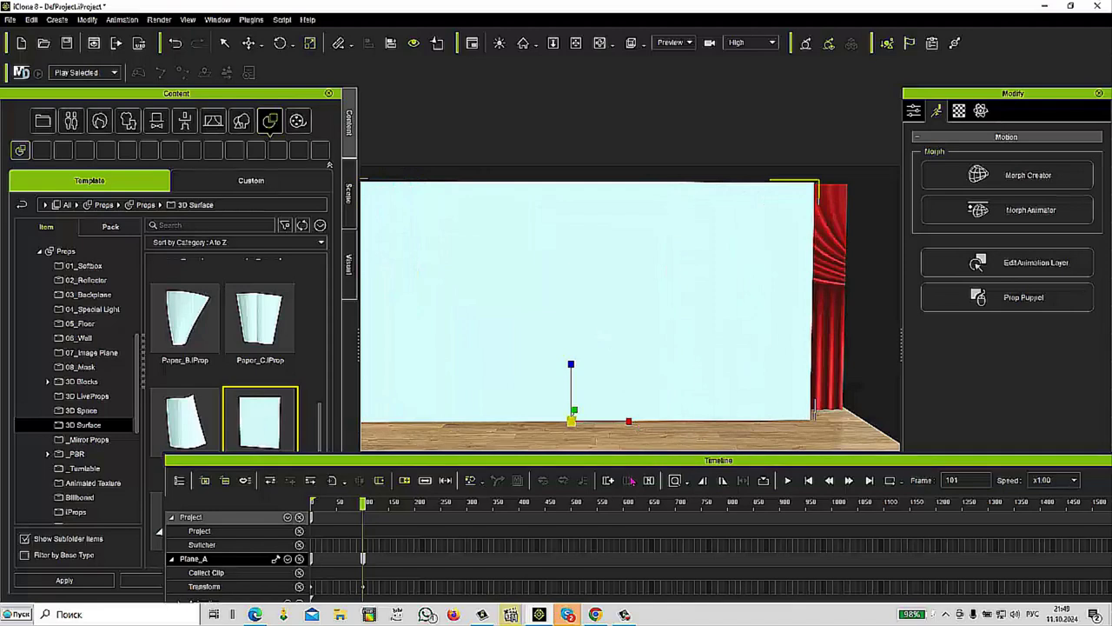
{"action": "key", "text": "w"}
{"action": "left_click_drag", "start_coordinate": [626, 420], "coordinate": [660, 422]}
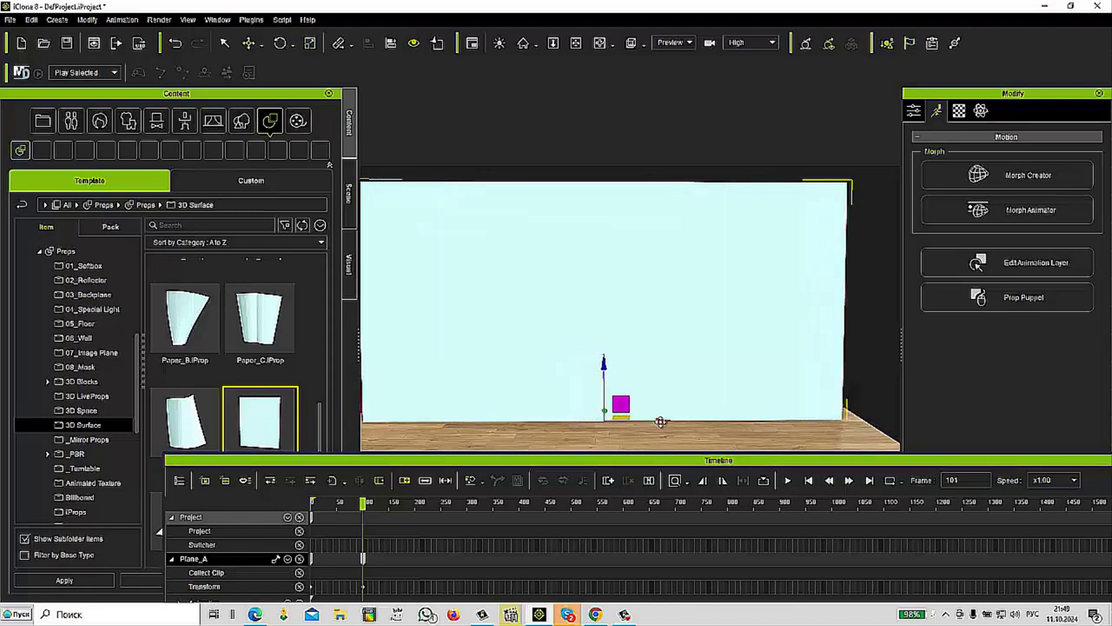
{"action": "key", "text": "r"}
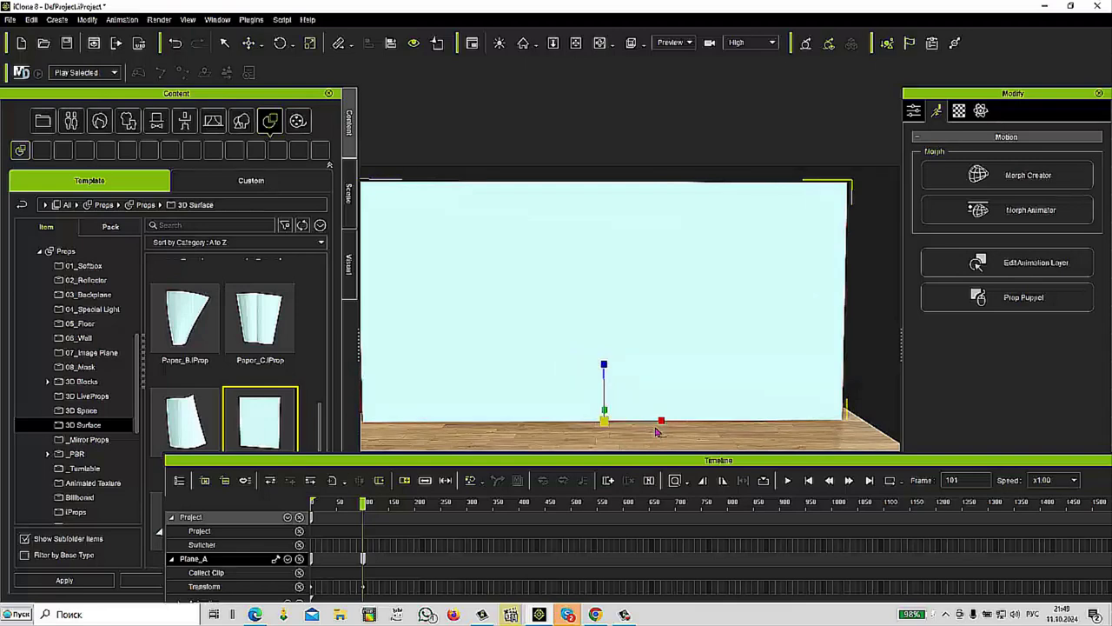
{"action": "left_click_drag", "start_coordinate": [662, 423], "coordinate": [657, 426]}
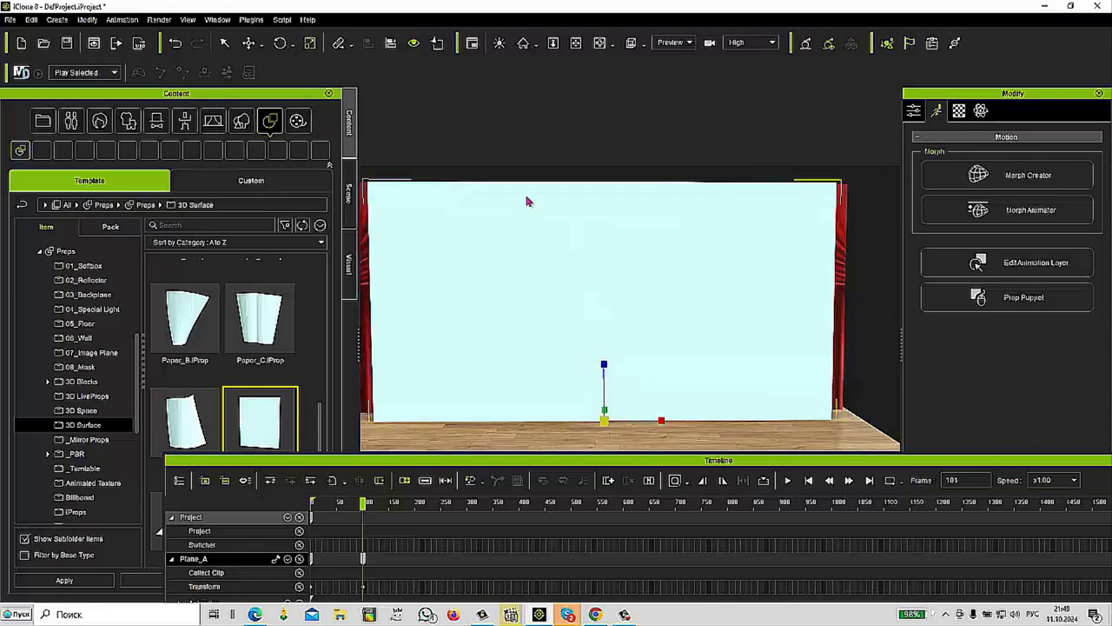
Move Plane_A back behind the main curtains as a backdrop and shift it sideways to line up with the stage opening
{"action": "right_click_drag", "start_coordinate": [597, 234], "coordinate": [331, 247]}
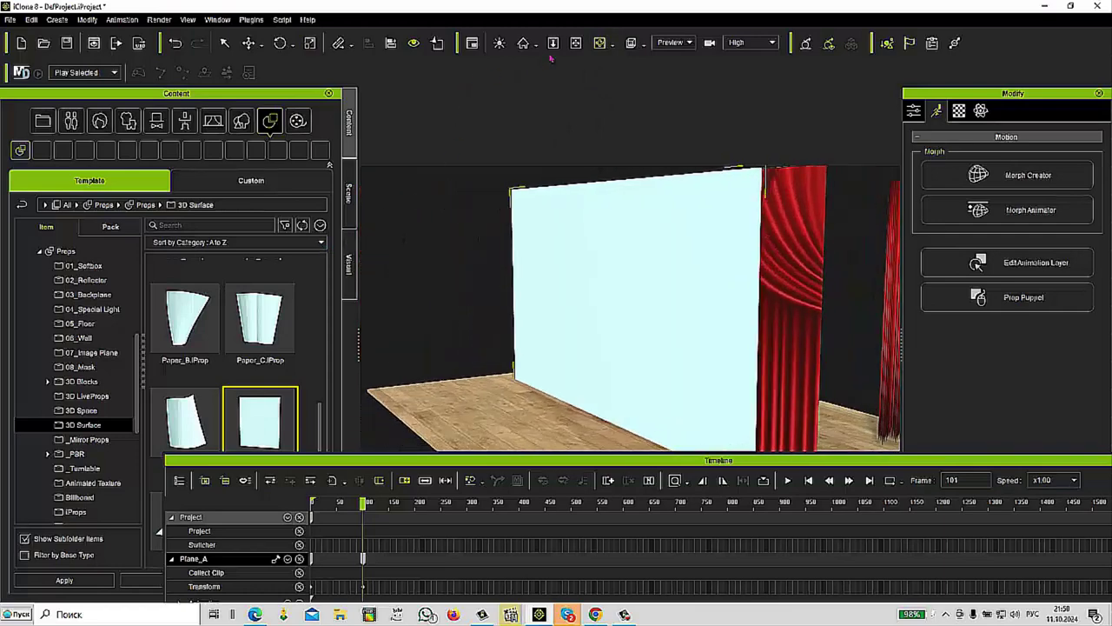
{"action": "right_click_drag", "start_coordinate": [530, 233], "coordinate": [469, 223]}
{"action": "left_click", "coordinate": [469, 232]}
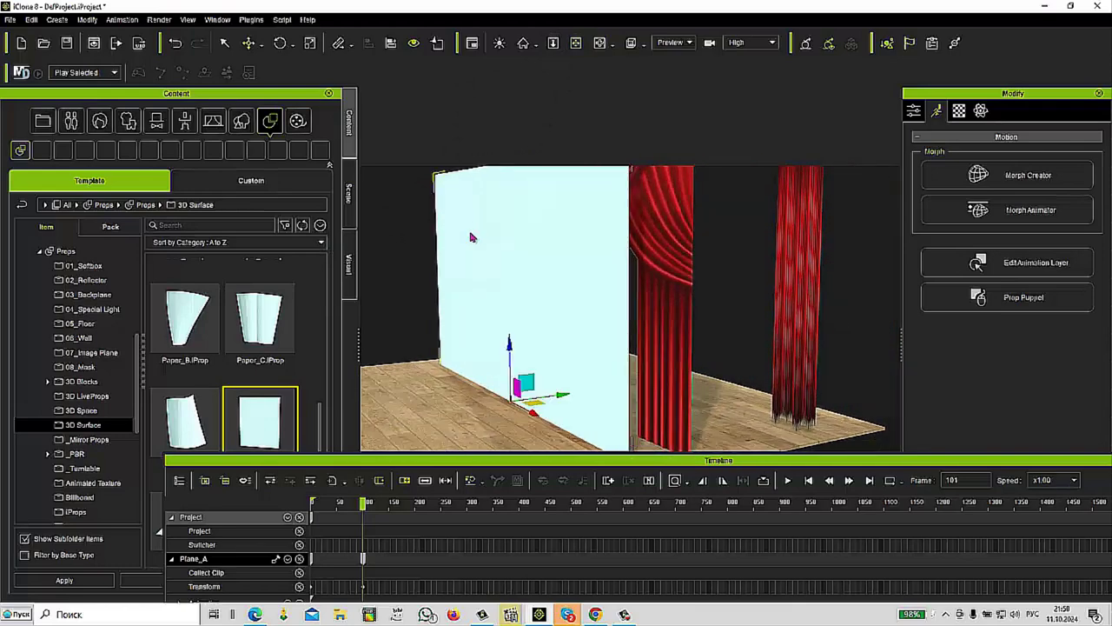
{"action": "right_click_drag", "start_coordinate": [565, 397], "coordinate": [707, 395]}
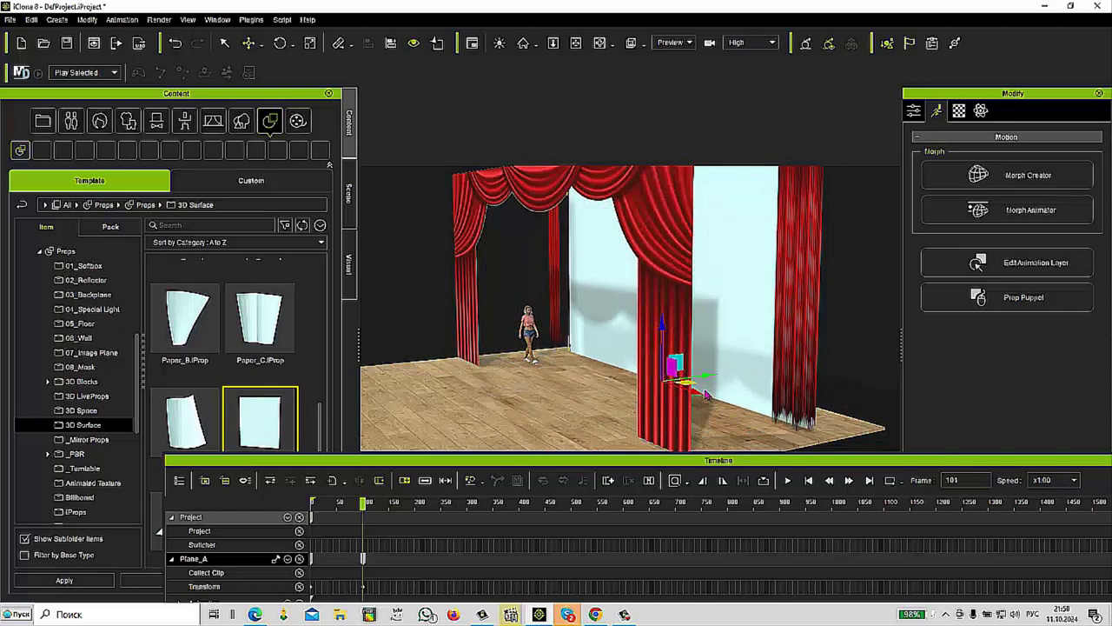
{"action": "left_click_drag", "start_coordinate": [698, 396], "coordinate": [682, 387]}
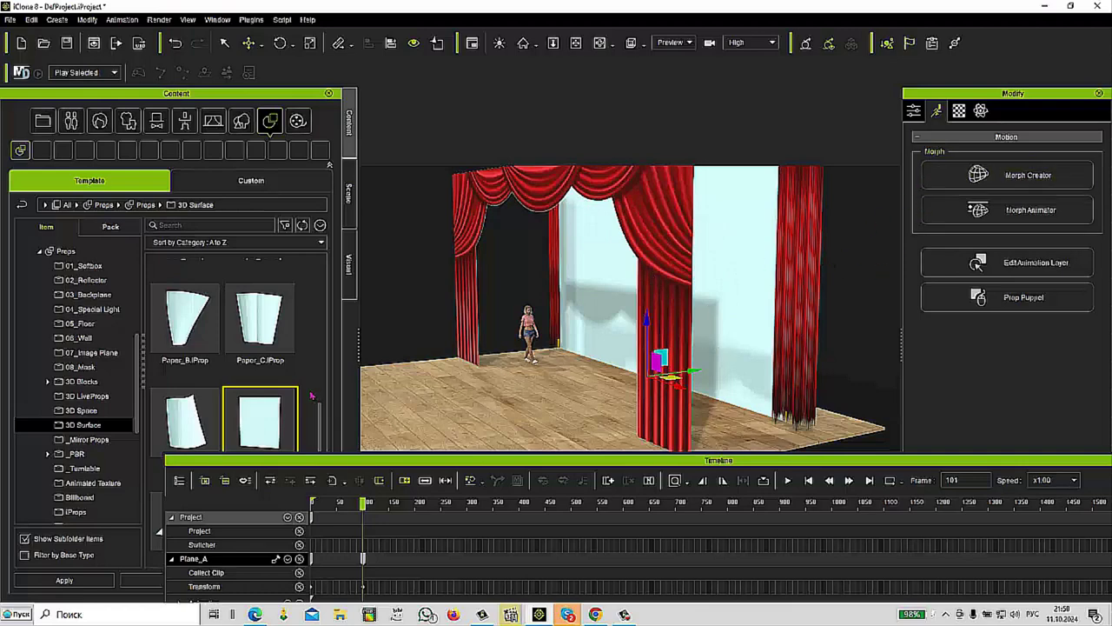
Select Plane_A in the scene list and load the video ч1 from the Desktop as its Base Color texture
{"action": "left_click", "coordinate": [349, 201]}
{"action": "left_click", "coordinate": [136, 380]}
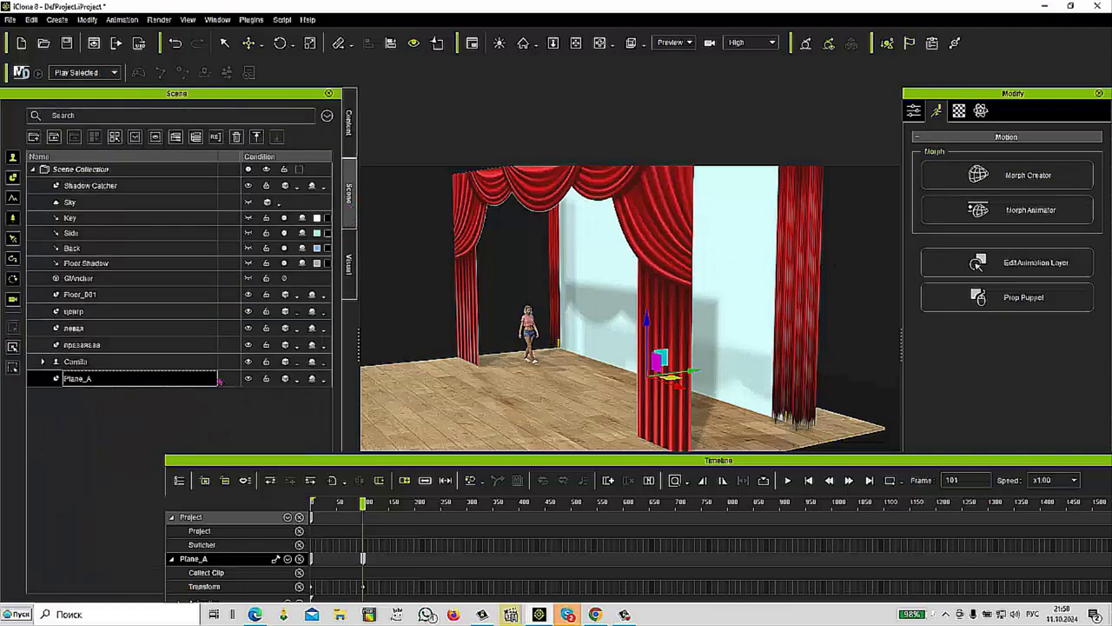
{"action": "left_click", "coordinate": [959, 114]}
{"action": "double_click", "coordinate": [980, 435]}
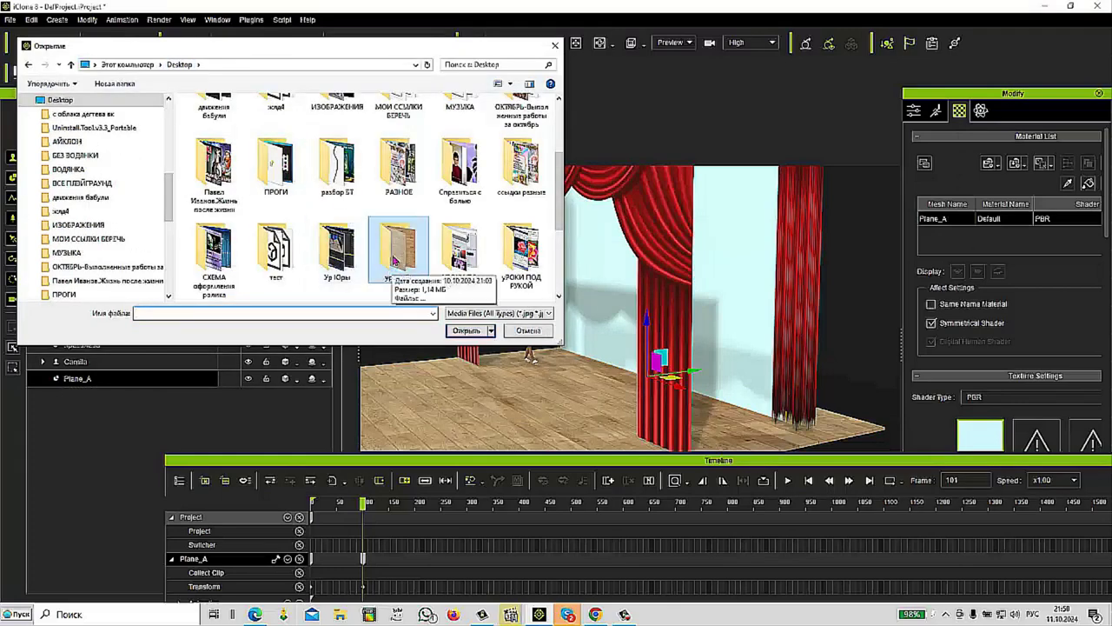
{"action": "scroll", "coordinate": [393, 257], "scroll_direction": "down", "scroll_amount": 1}
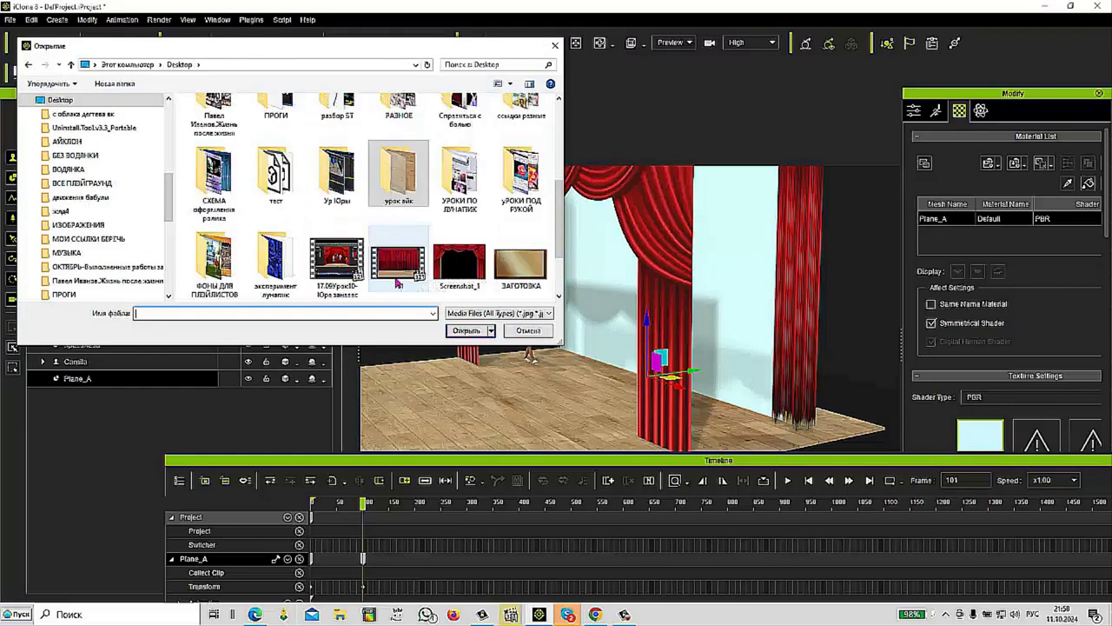
{"action": "scroll", "coordinate": [416, 285], "scroll_direction": "down", "scroll_amount": 1}
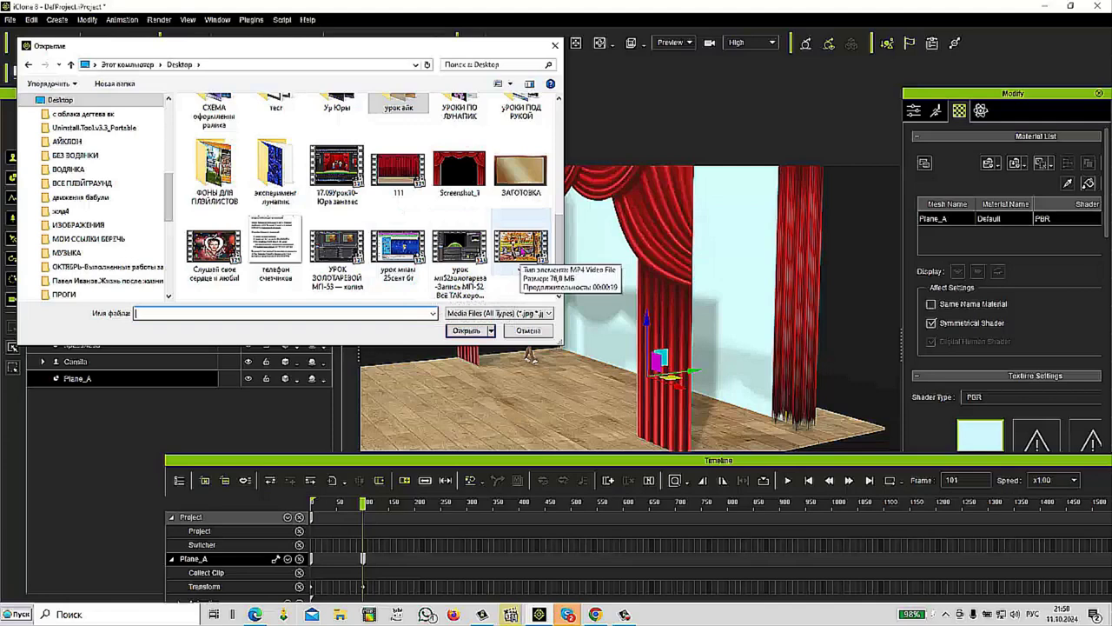
{"action": "left_click", "coordinate": [521, 248]}
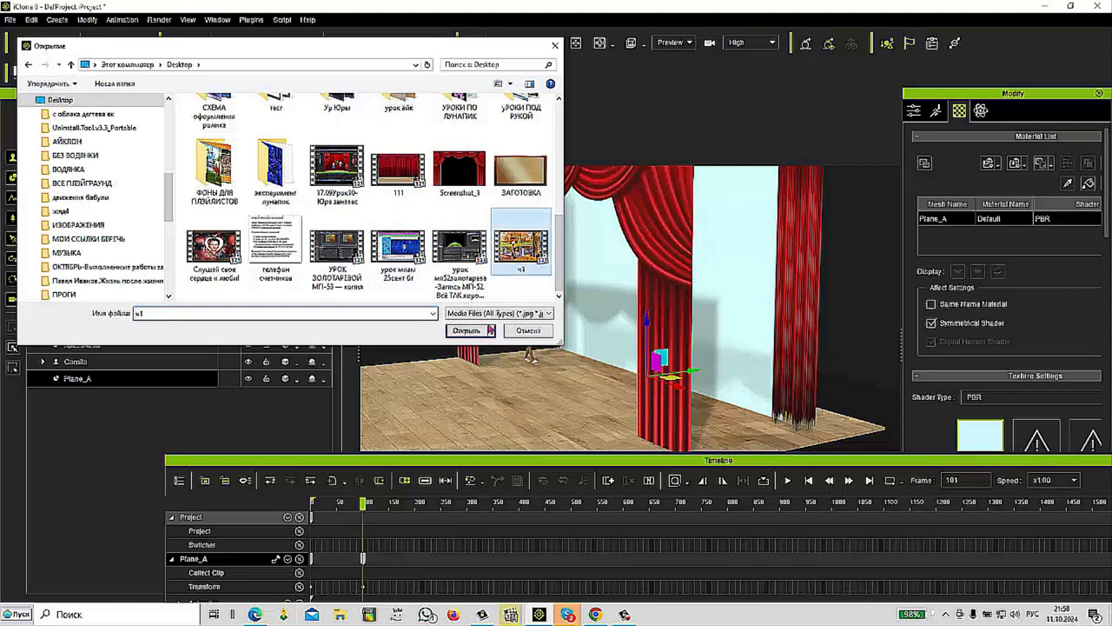
{"action": "left_click", "coordinate": [481, 331]}
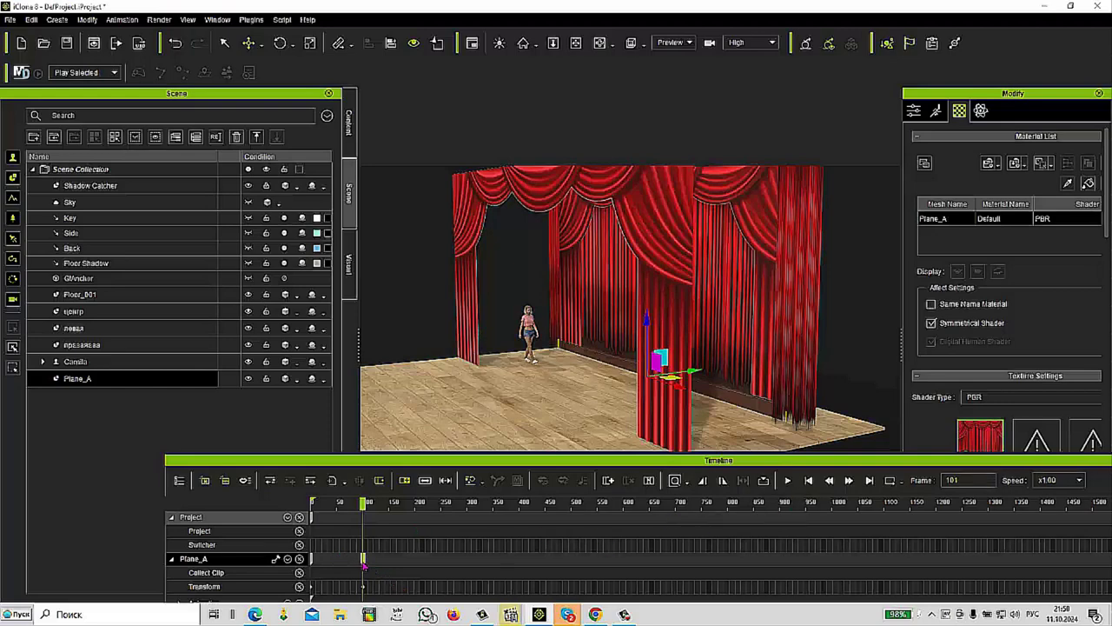
Move Plane_A's key from frame 101 to frame 2 and play the animation from a front view of the stage
{"action": "left_click_drag", "start_coordinate": [363, 567], "coordinate": [313, 571]}
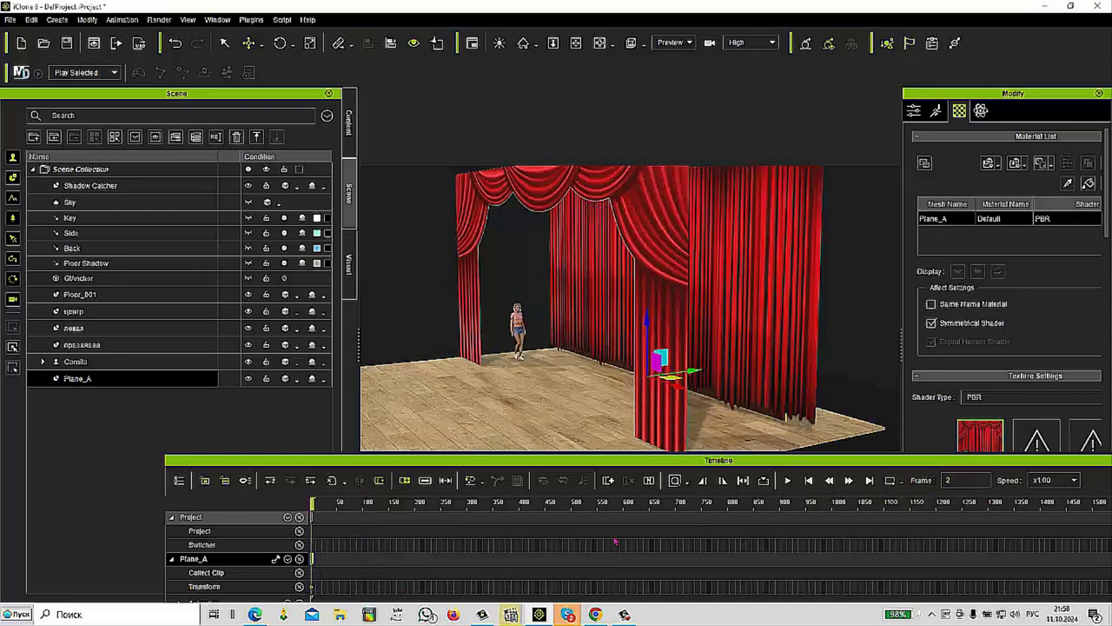
{"action": "left_click", "coordinate": [600, 43]}
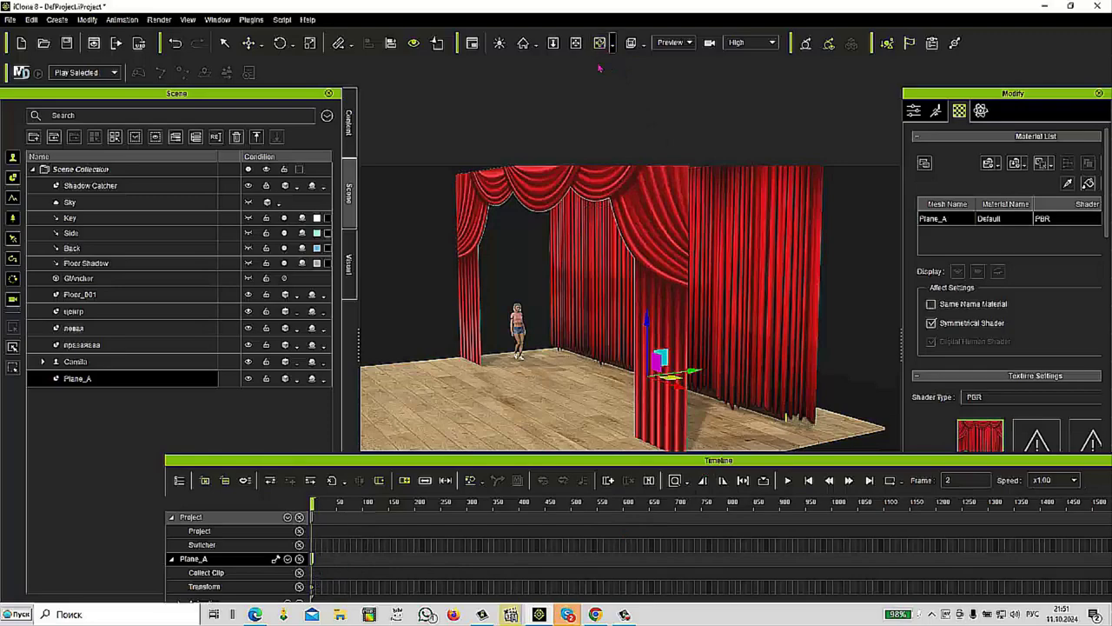
{"action": "left_click_drag", "start_coordinate": [669, 365], "coordinate": [764, 353]}
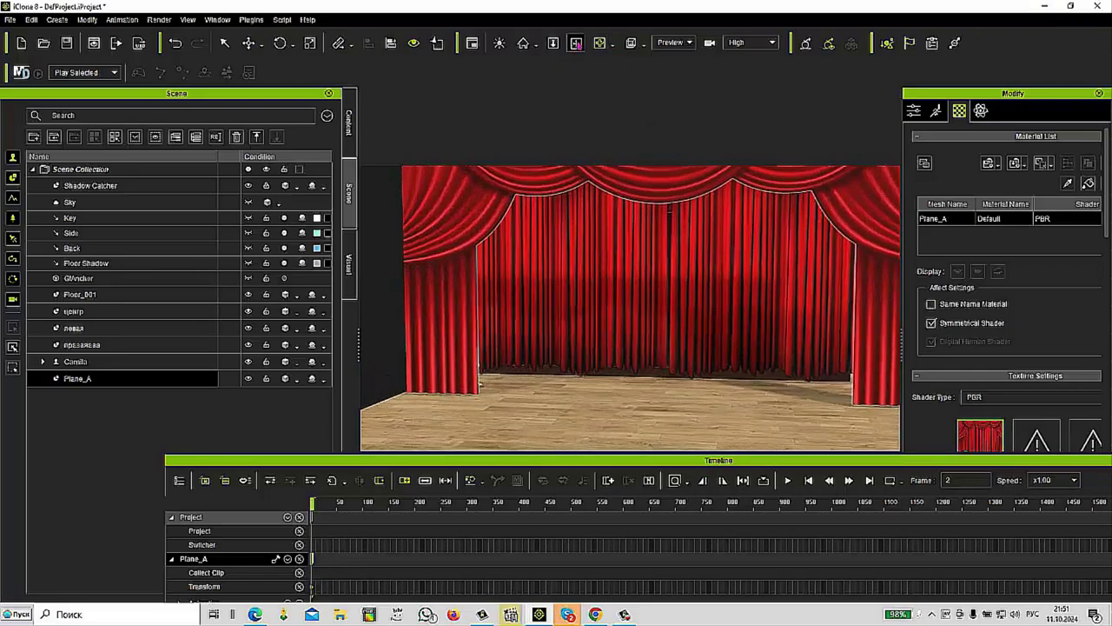
{"action": "middle_click_drag", "start_coordinate": [571, 179], "coordinate": [559, 189]}
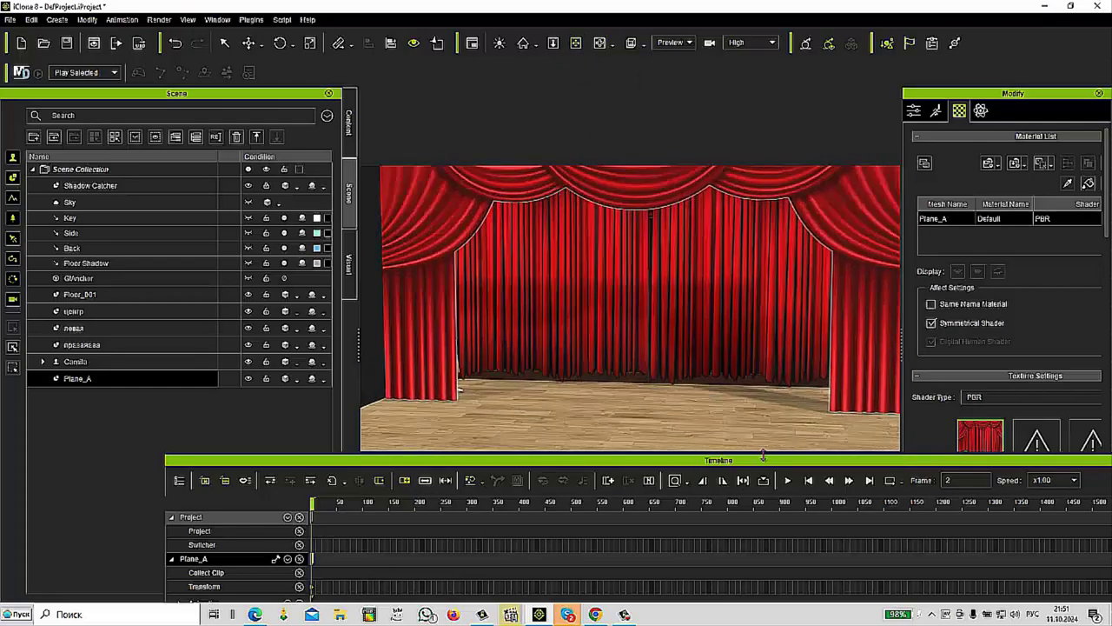
{"action": "left_click", "coordinate": [789, 480]}
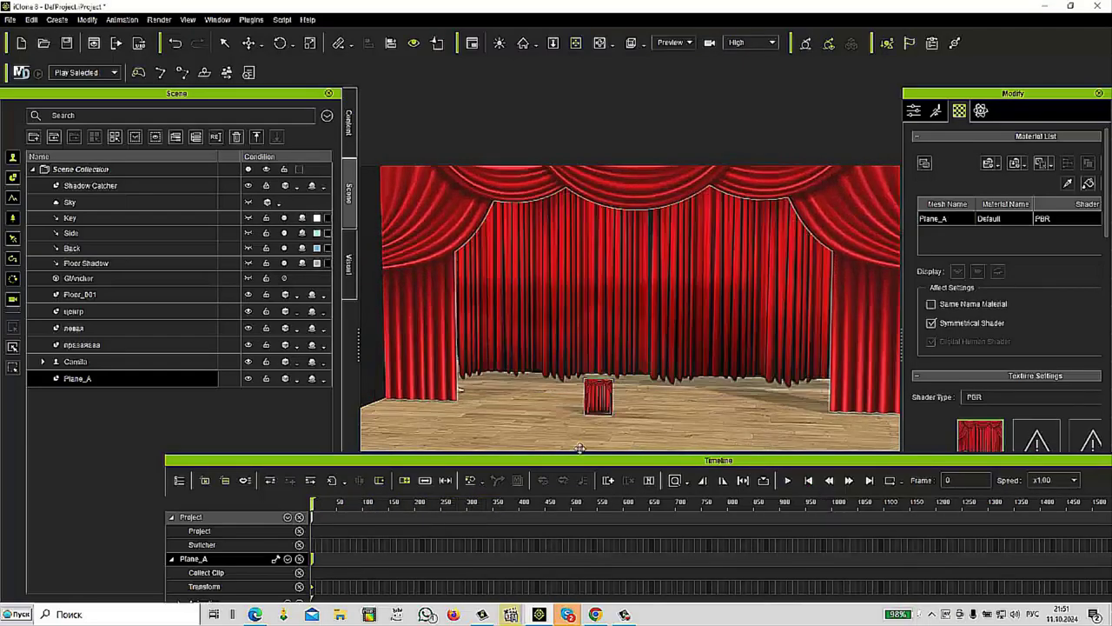
Delete the ч1 video clip from Plane_A's DefaultDiffuse Video track
{"action": "left_click_drag", "start_coordinate": [503, 460], "coordinate": [420, 365]}
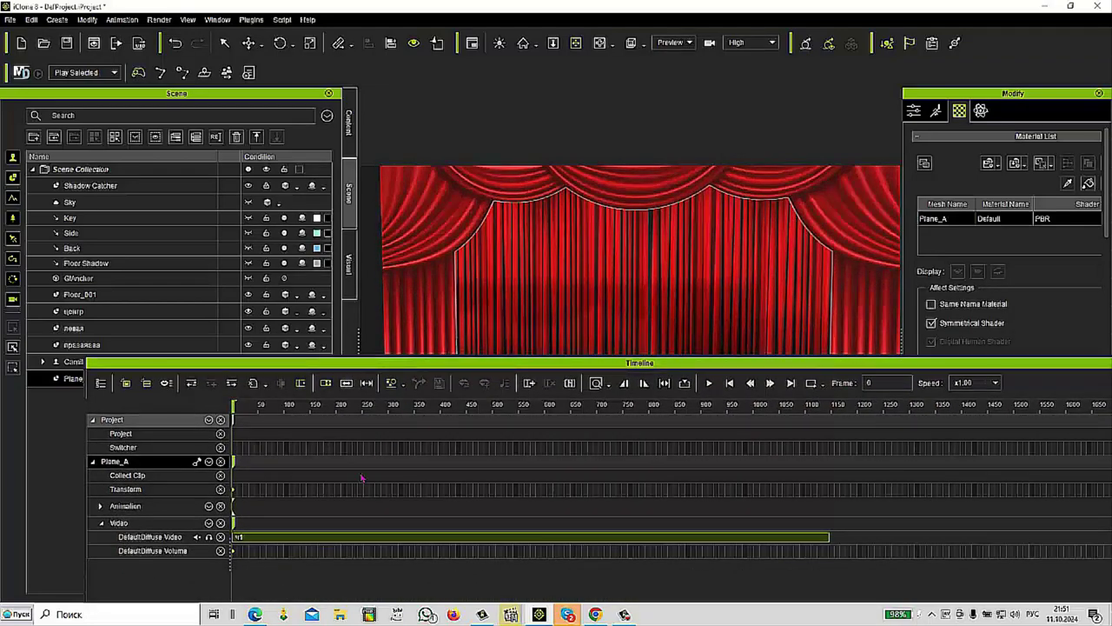
{"action": "left_click", "coordinate": [296, 545]}
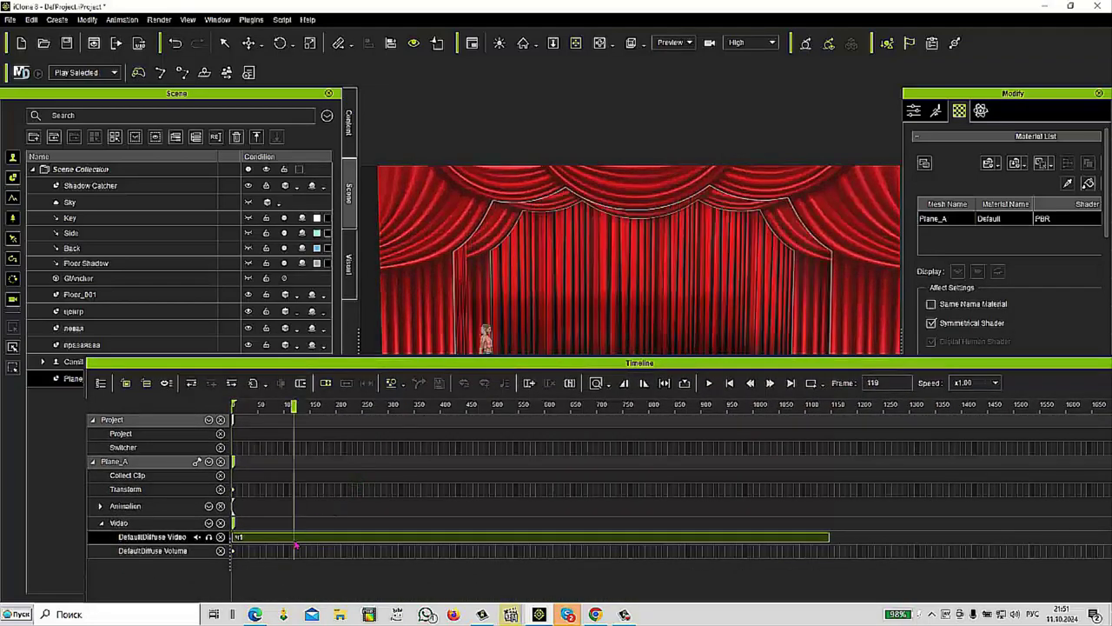
{"action": "key", "text": "Delete"}
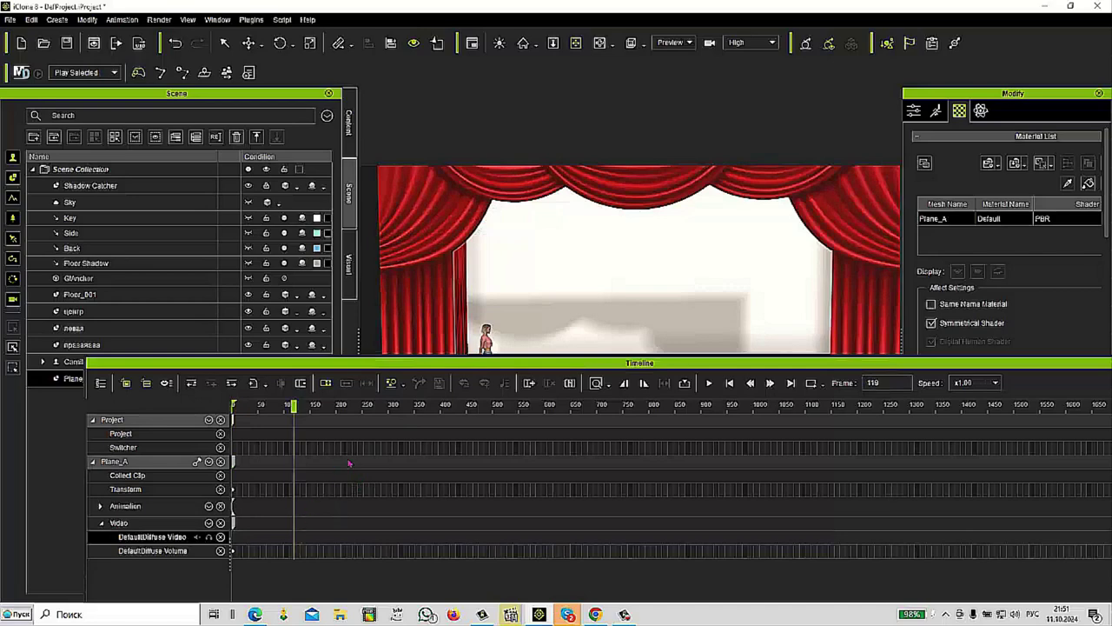
{"action": "left_click_drag", "start_coordinate": [376, 369], "coordinate": [376, 453]}
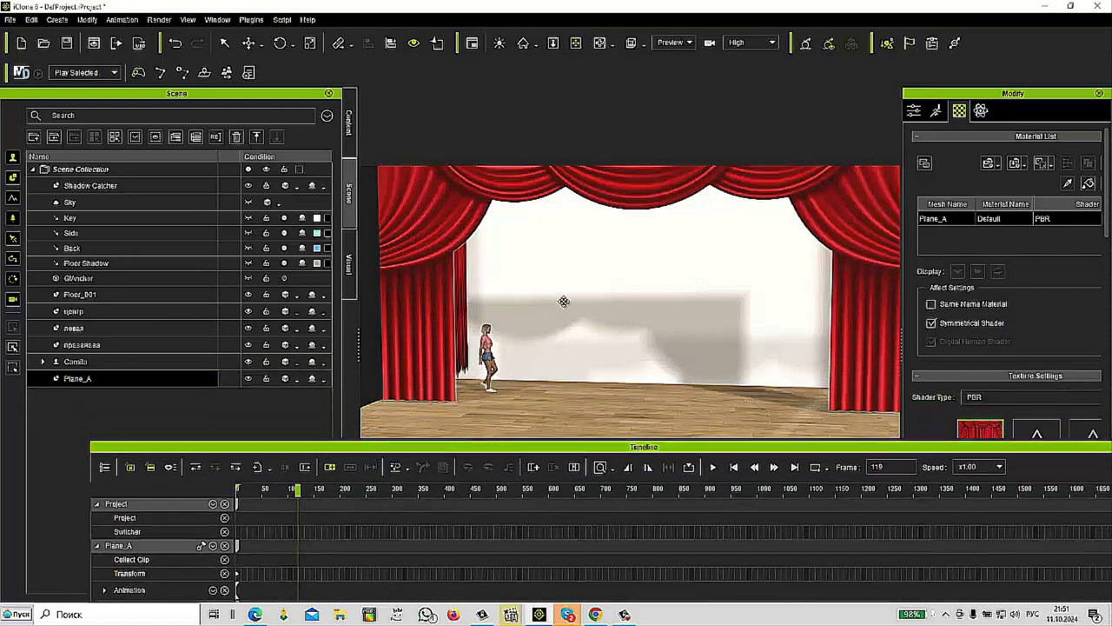
Load the image luchi_raznotsvetnyj_zaputannyj_144345_1280x720 from the ИЗОБРАЖЕНИЯ folder as Plane_A's Base Color texture
{"action": "scroll", "coordinate": [1004, 432], "scroll_direction": "down", "scroll_amount": 2}
{"action": "left_click", "coordinate": [966, 351]}
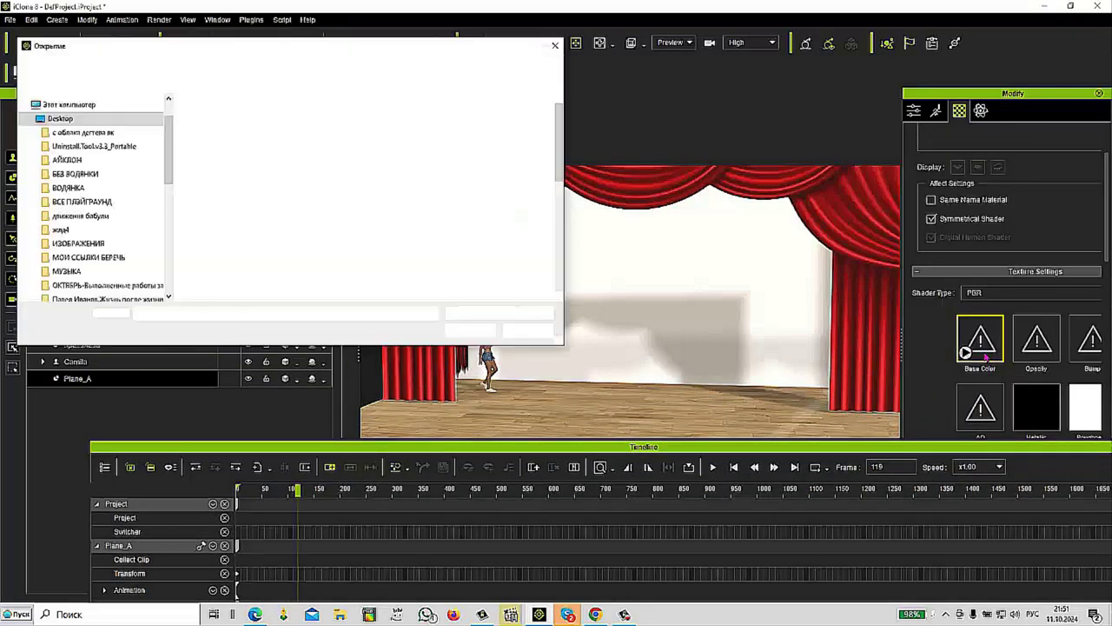
{"action": "left_click", "coordinate": [323, 213]}
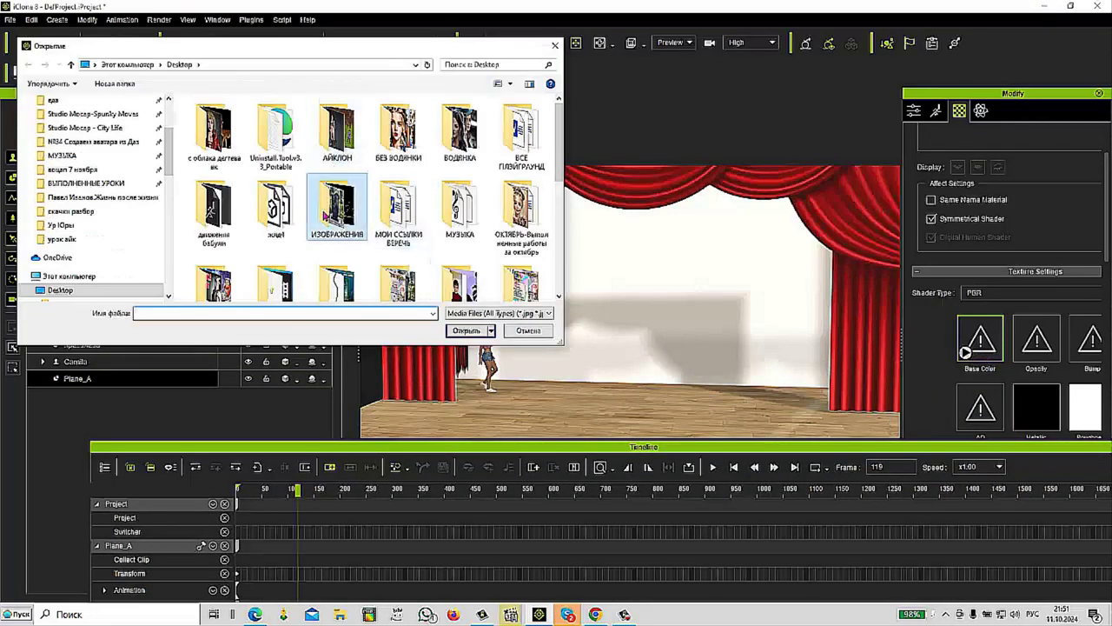
{"action": "double_click", "coordinate": [326, 222]}
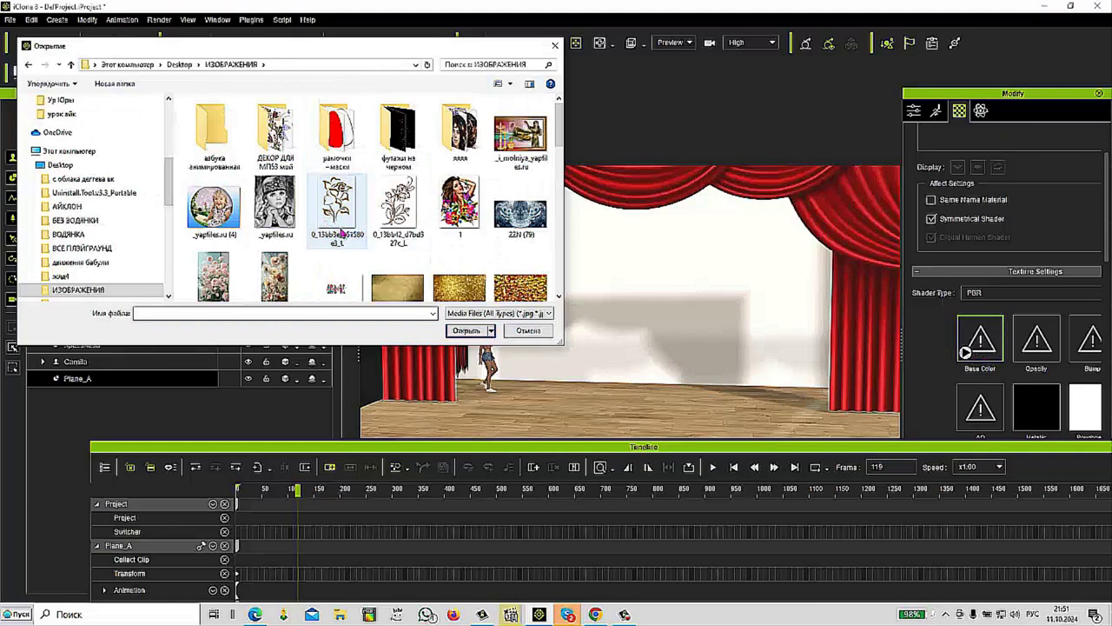
{"action": "scroll", "coordinate": [341, 233], "scroll_direction": "down", "scroll_amount": 2}
{"action": "scroll", "coordinate": [341, 232], "scroll_direction": "down", "scroll_amount": 3}
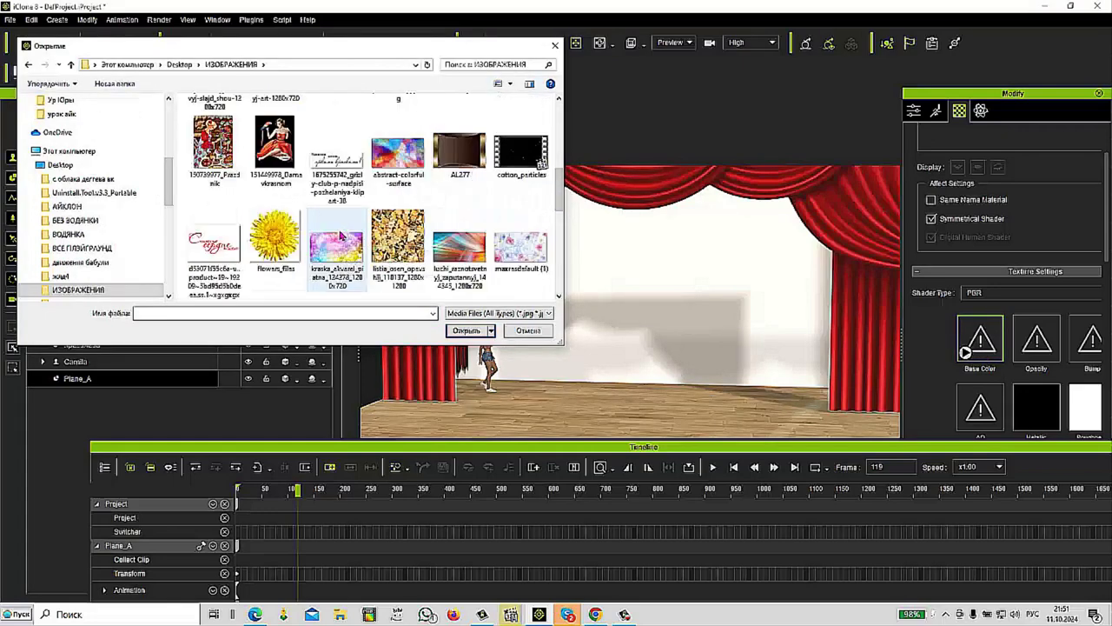
{"action": "scroll", "coordinate": [342, 239], "scroll_direction": "down", "scroll_amount": 1}
{"action": "left_click", "coordinate": [459, 164]}
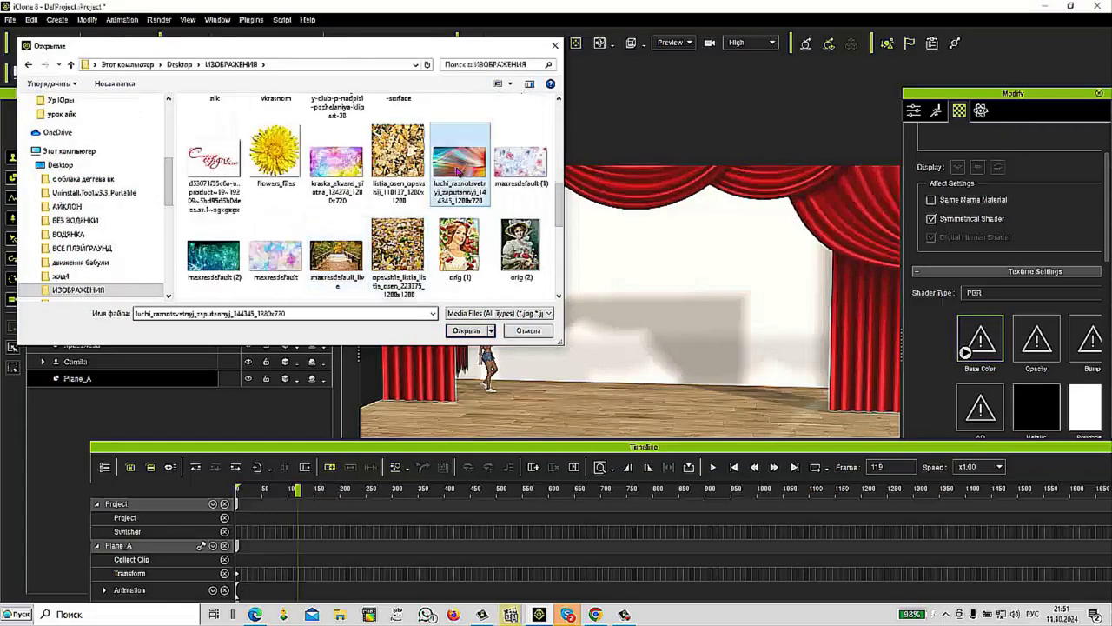
{"action": "left_click", "coordinate": [466, 330]}
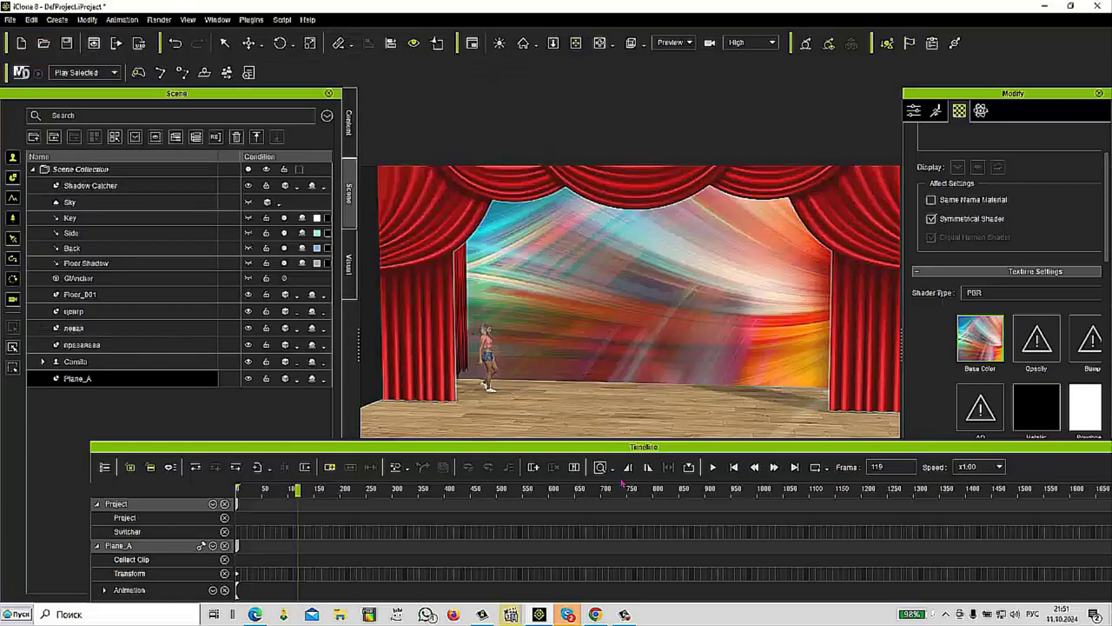
Play the animation from the first frame to check Camila's entrance against the new backdrop, and return to frame 0
{"action": "left_click", "coordinate": [733, 468]}
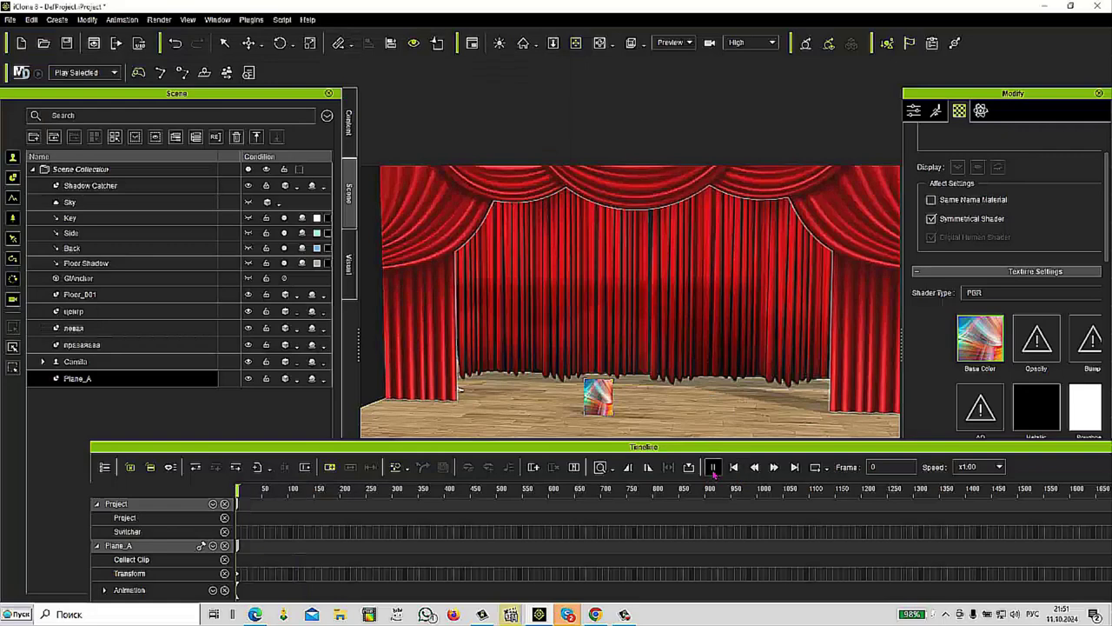
{"action": "left_click", "coordinate": [712, 466]}
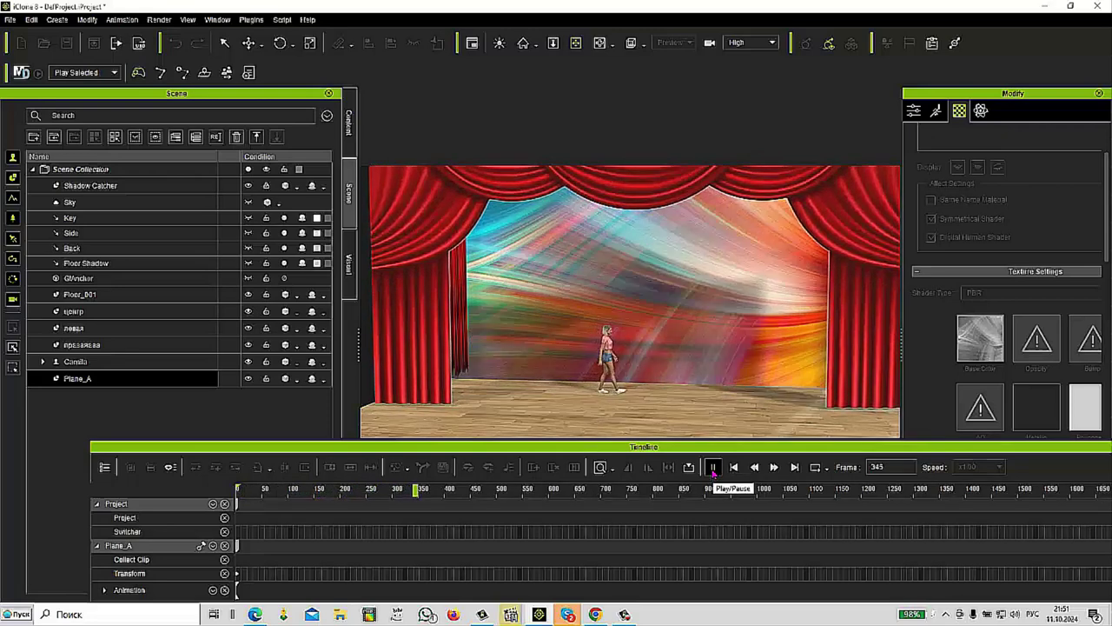
{"action": "left_click", "coordinate": [713, 467]}
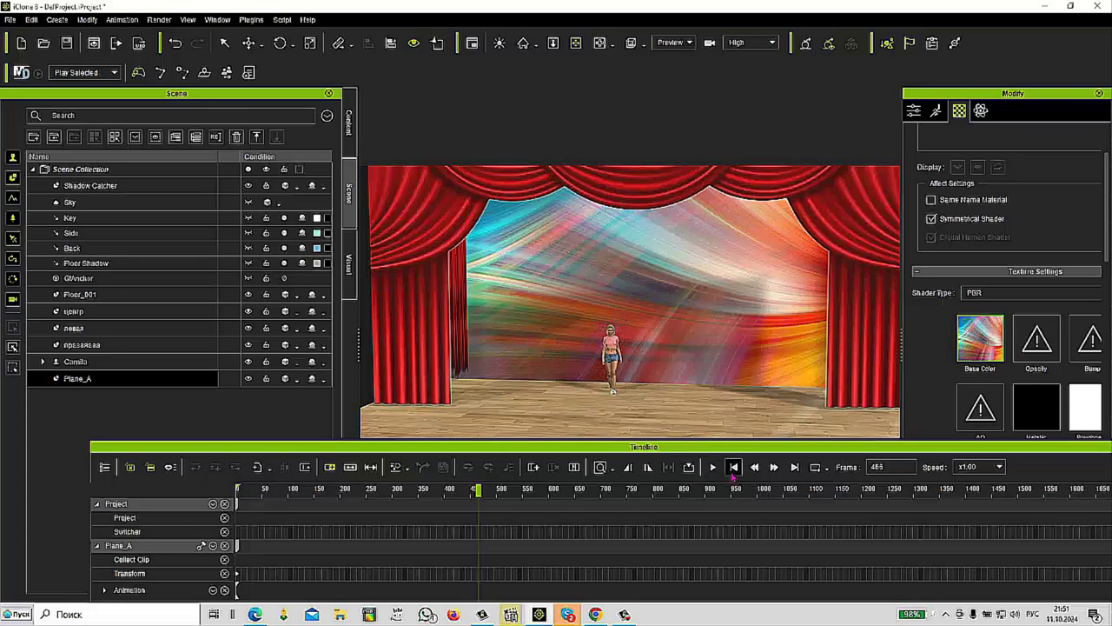
{"action": "left_click", "coordinate": [735, 467]}
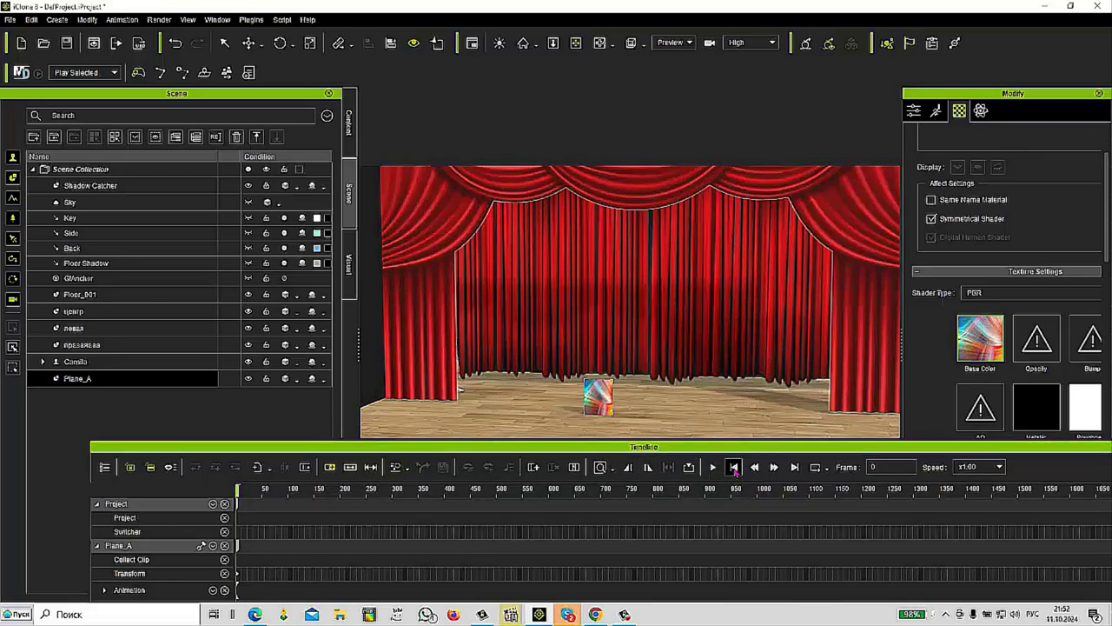
{"action": "left_click_drag", "start_coordinate": [735, 446], "coordinate": [731, 373]}
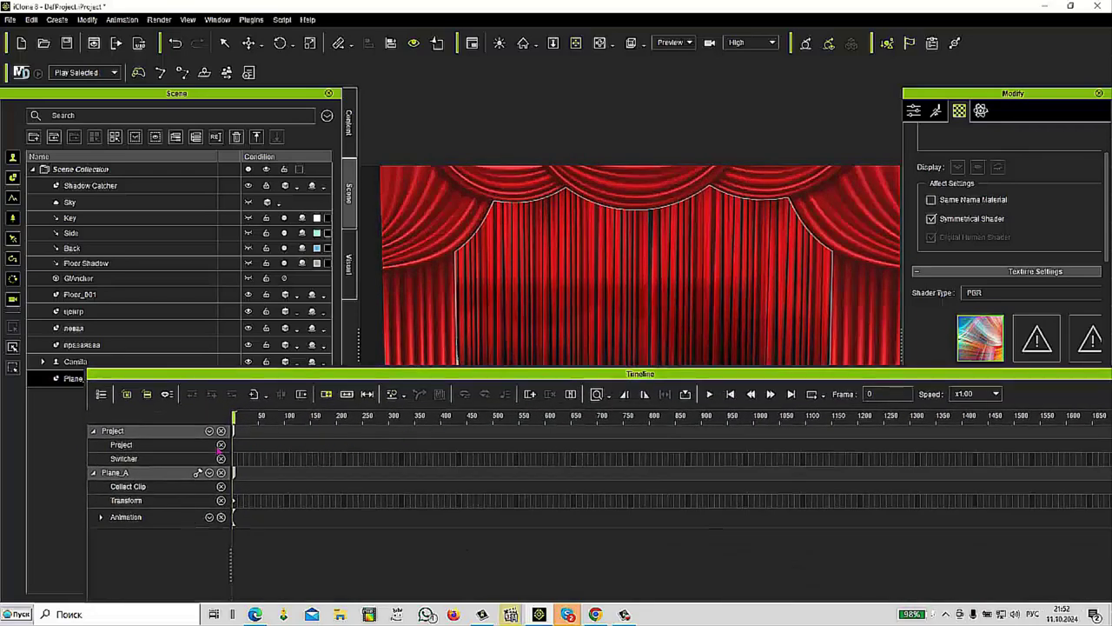
{"action": "left_click", "coordinate": [625, 615]}
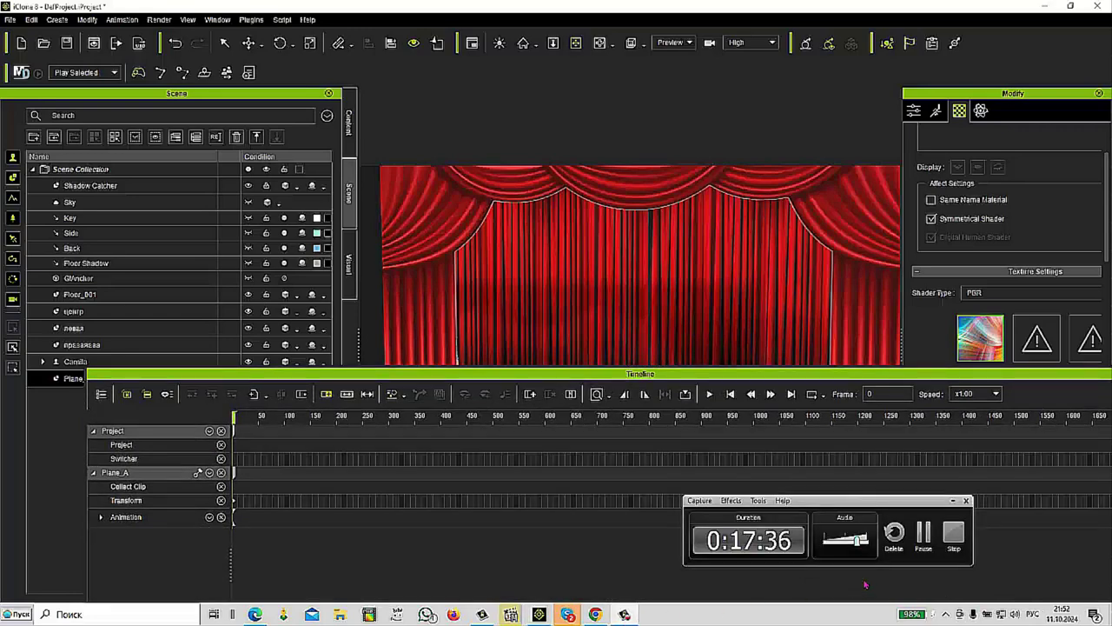
Remove Plane_A's early small-size key and move its remaining key from frame 82 to frame 0
{"action": "left_click", "coordinate": [924, 533]}
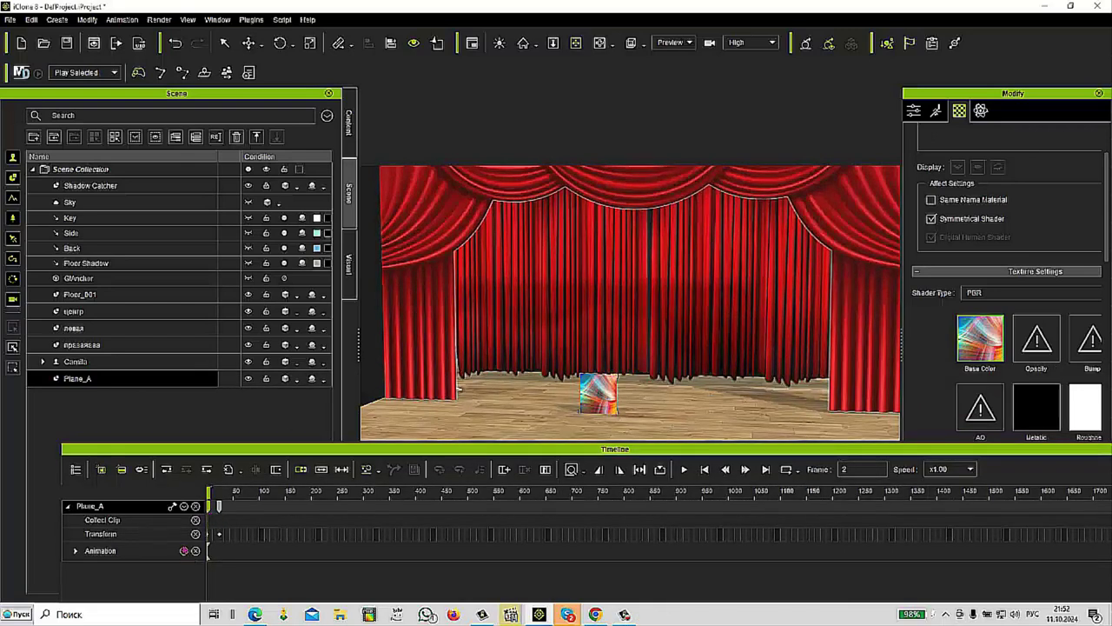
{"action": "left_click_drag", "start_coordinate": [210, 514], "coordinate": [252, 513]}
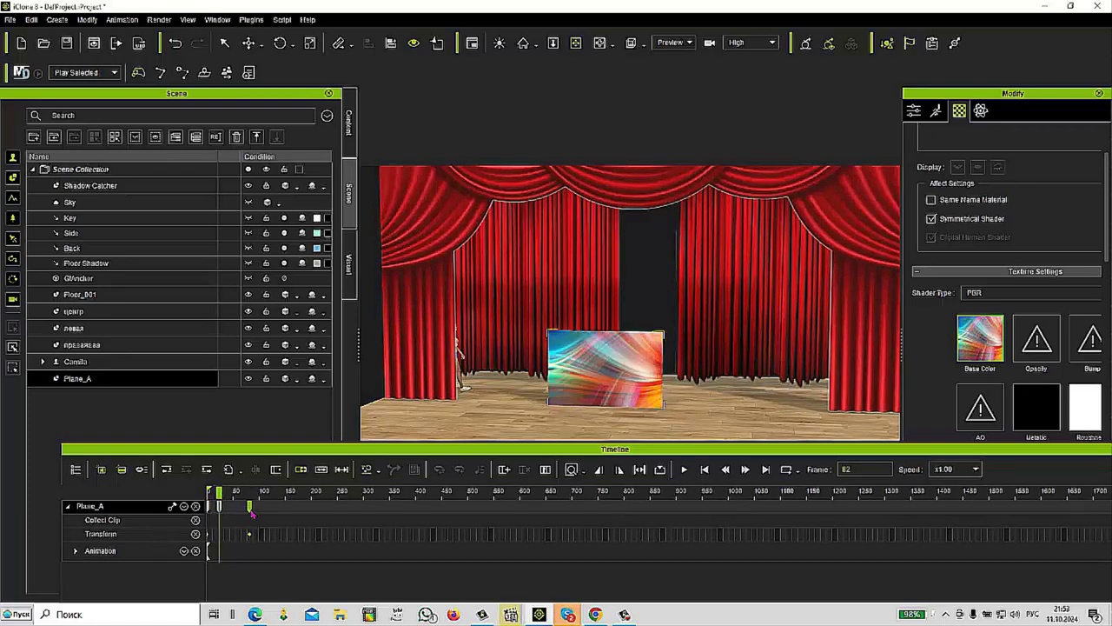
{"action": "left_click", "coordinate": [221, 513]}
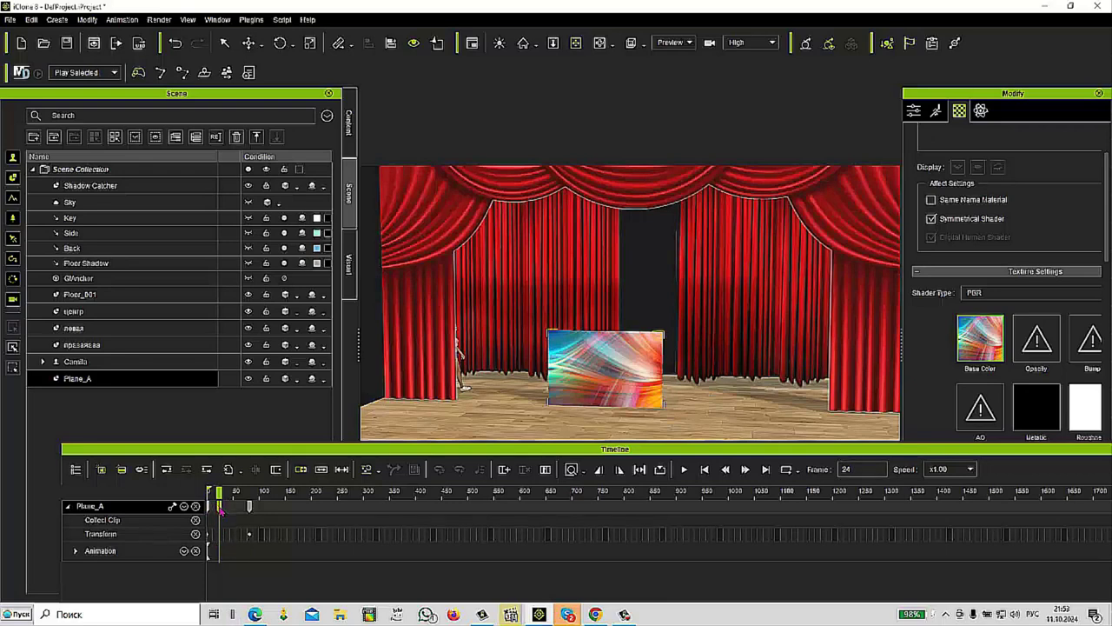
{"action": "right_click", "coordinate": [220, 509]}
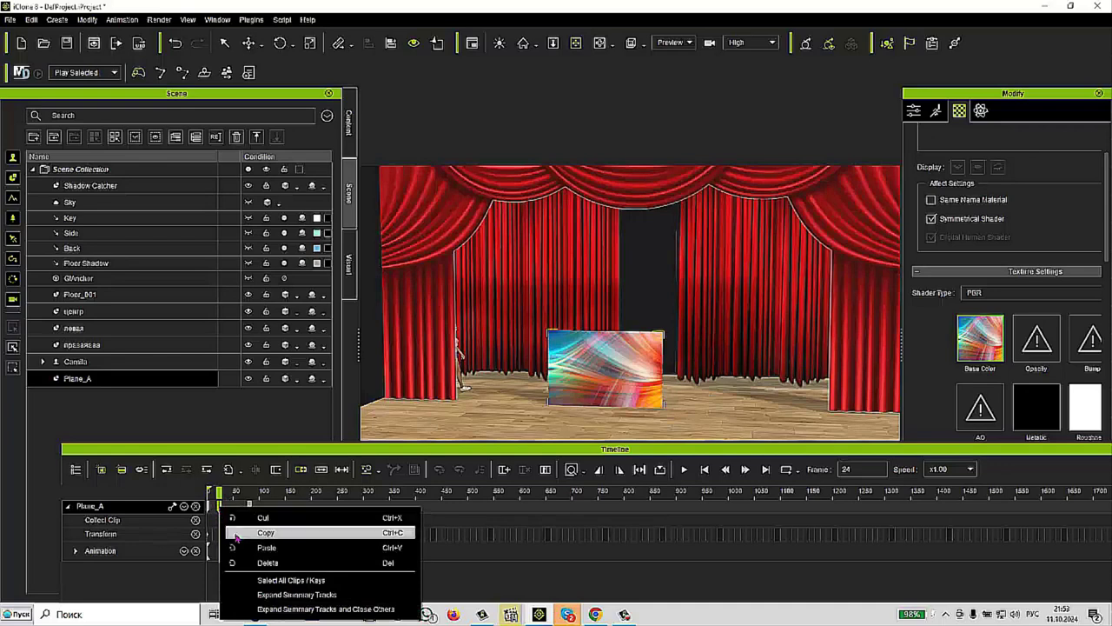
{"action": "left_click", "coordinate": [253, 563]}
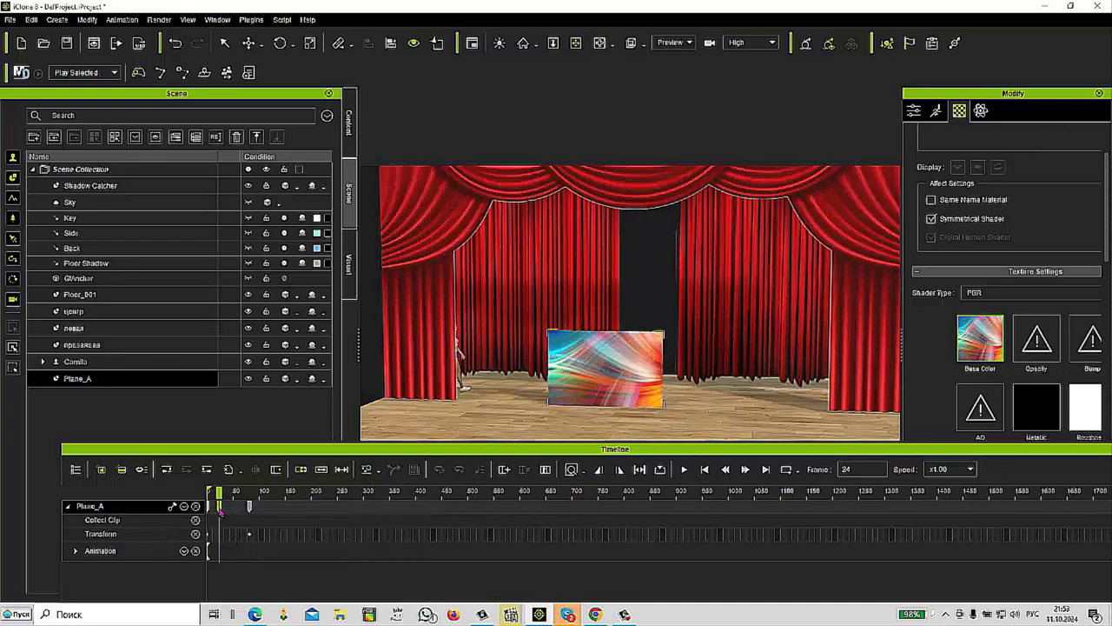
{"action": "left_click_drag", "start_coordinate": [217, 512], "coordinate": [214, 517]}
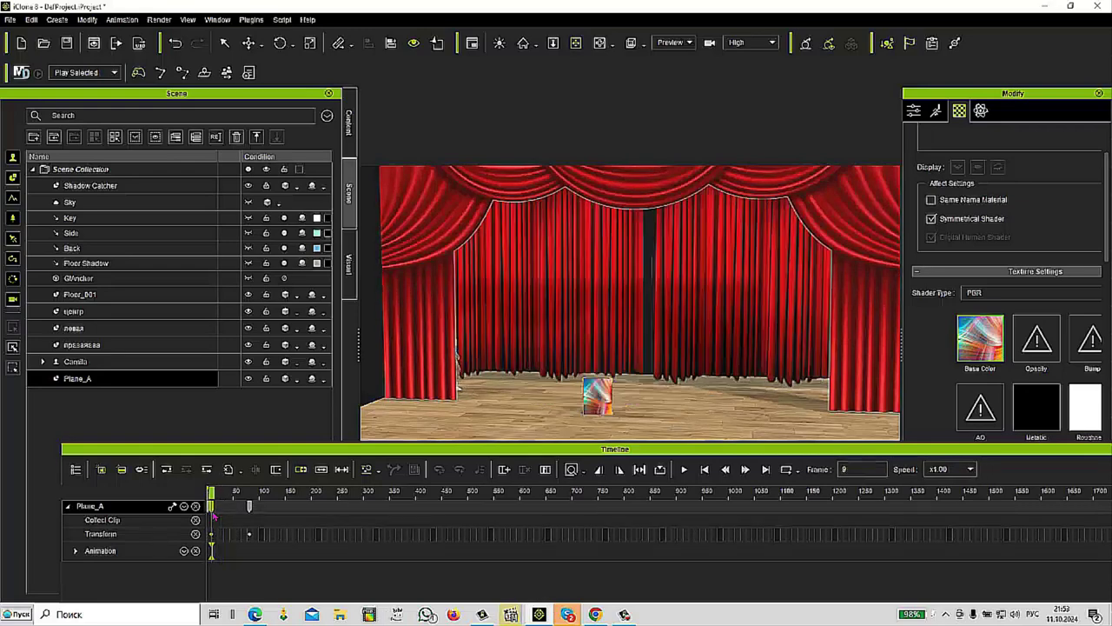
{"action": "right_click", "coordinate": [210, 514]}
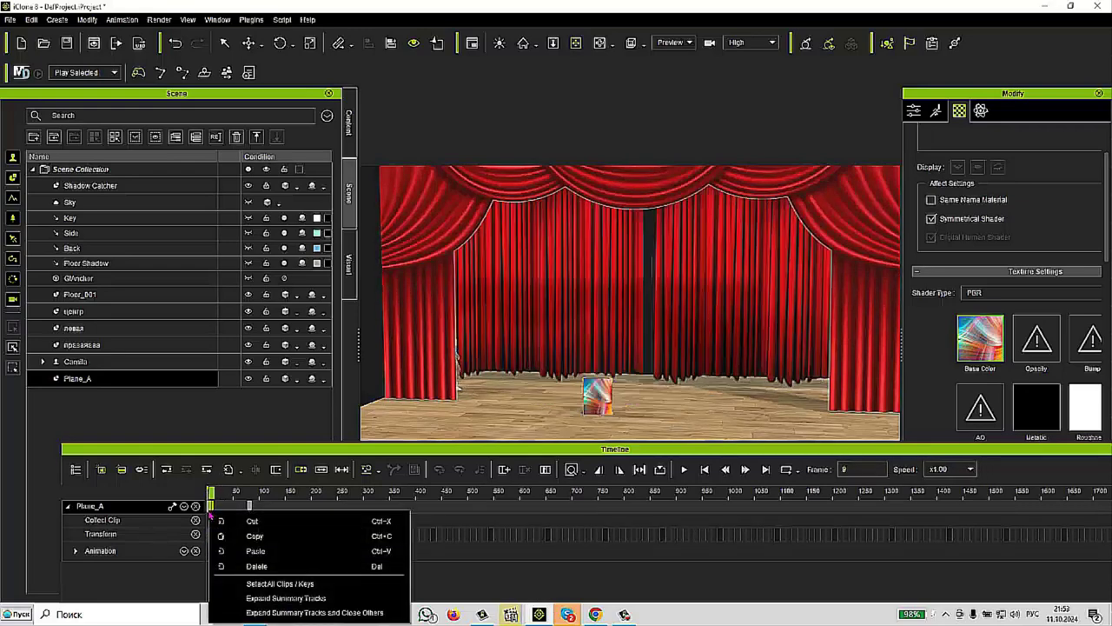
{"action": "left_click", "coordinate": [241, 551]}
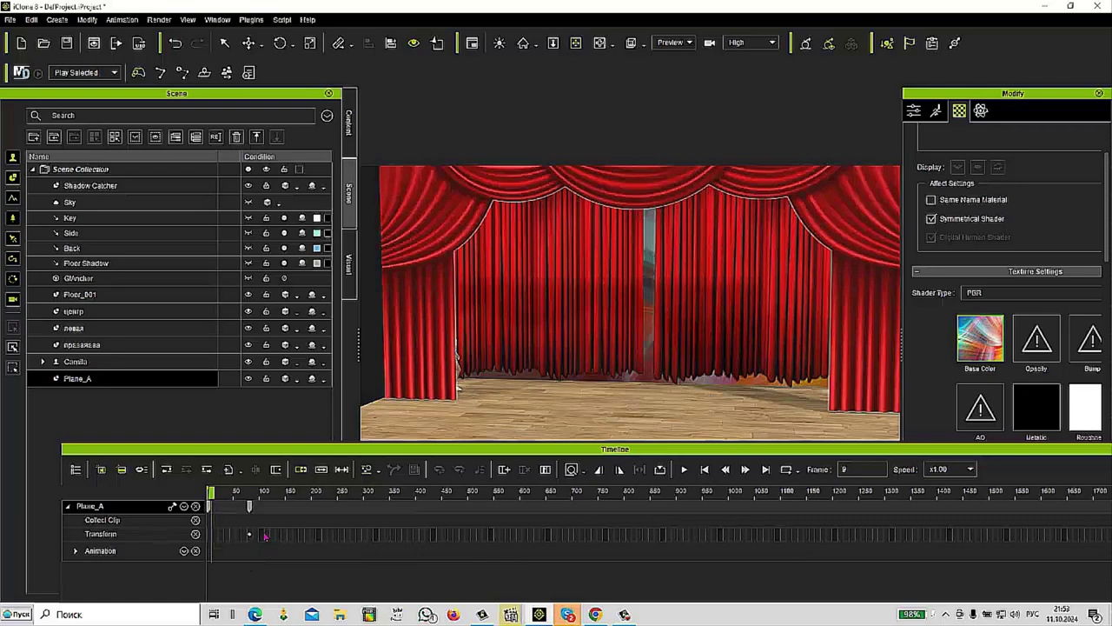
{"action": "left_click_drag", "start_coordinate": [254, 516], "coordinate": [205, 509]}
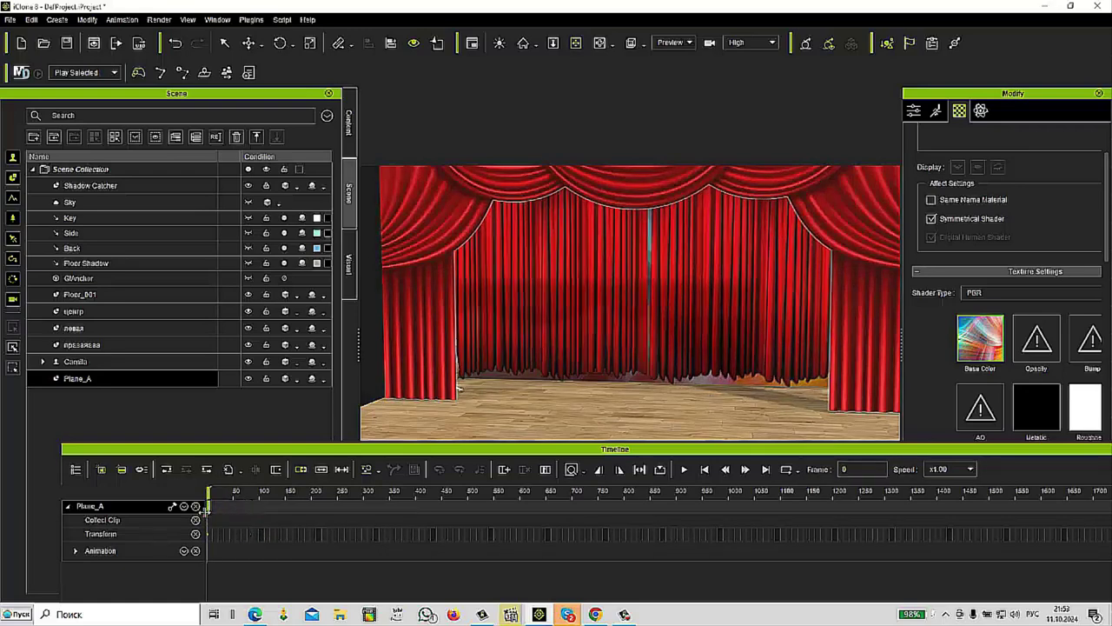
Play the animation from frame 0 to frame 432 and examine how the backdrop fills the stage behind Camila
{"action": "left_click", "coordinate": [684, 469]}
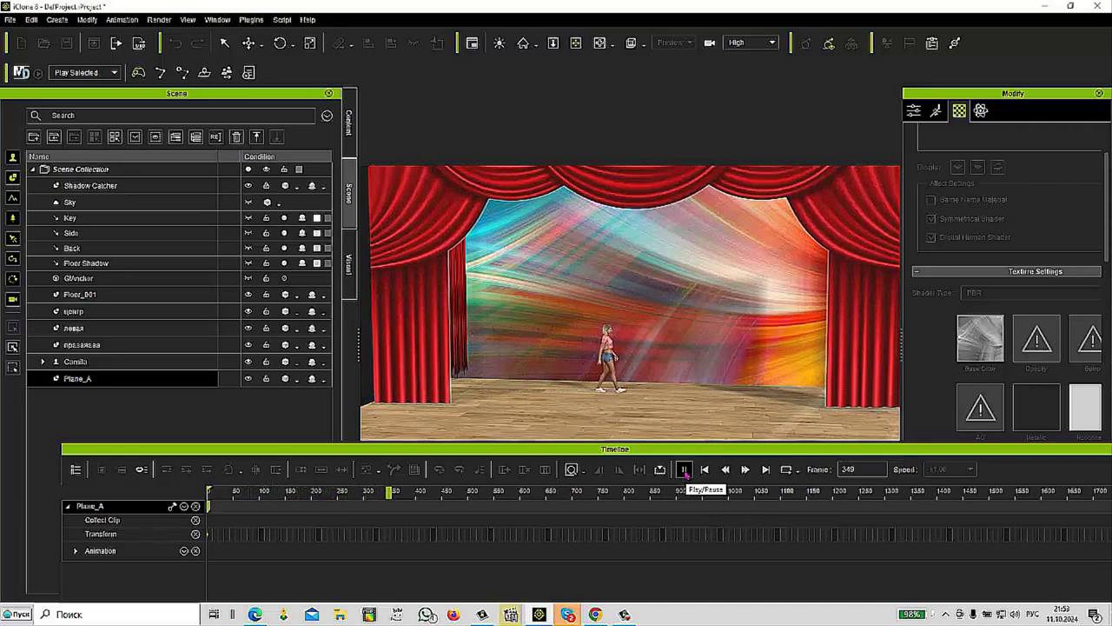
{"action": "left_click", "coordinate": [683, 469]}
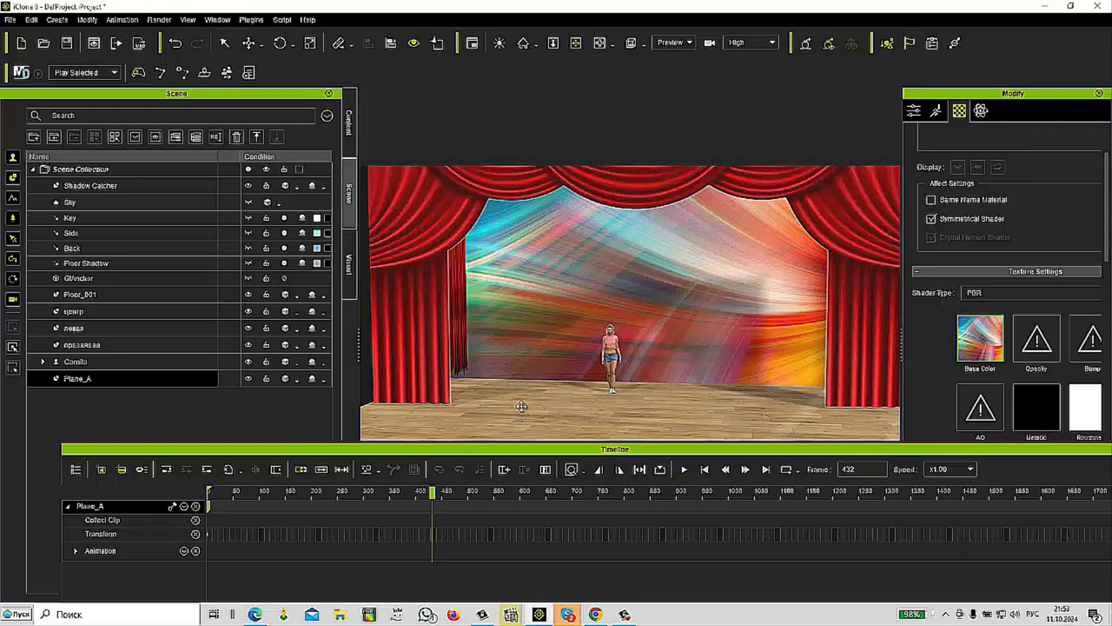
{"action": "mouse_move", "coordinate": [530, 250]}
{"action": "right_mouse_down"}
{"action": "mouse_move", "coordinate": [564, 260]}
{"action": "mouse_move", "coordinate": [539, 247]}
{"action": "right_mouse_up"}
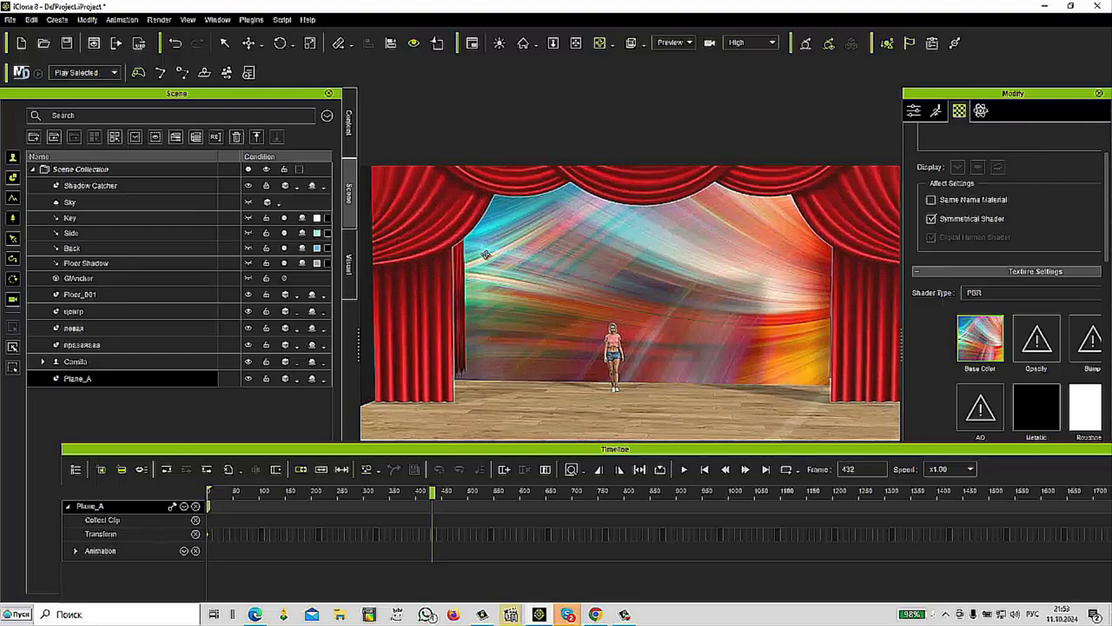
{"action": "scroll", "coordinate": [525, 318], "scroll_direction": "up", "scroll_amount": 5}
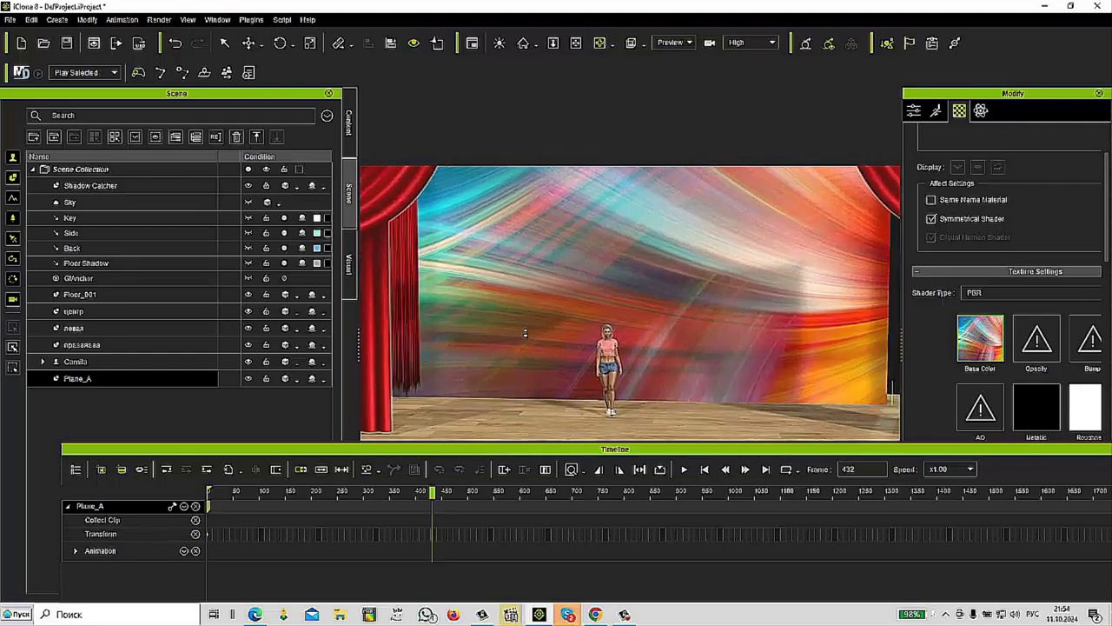
{"action": "scroll", "coordinate": [525, 334], "scroll_direction": "down", "scroll_amount": 5}
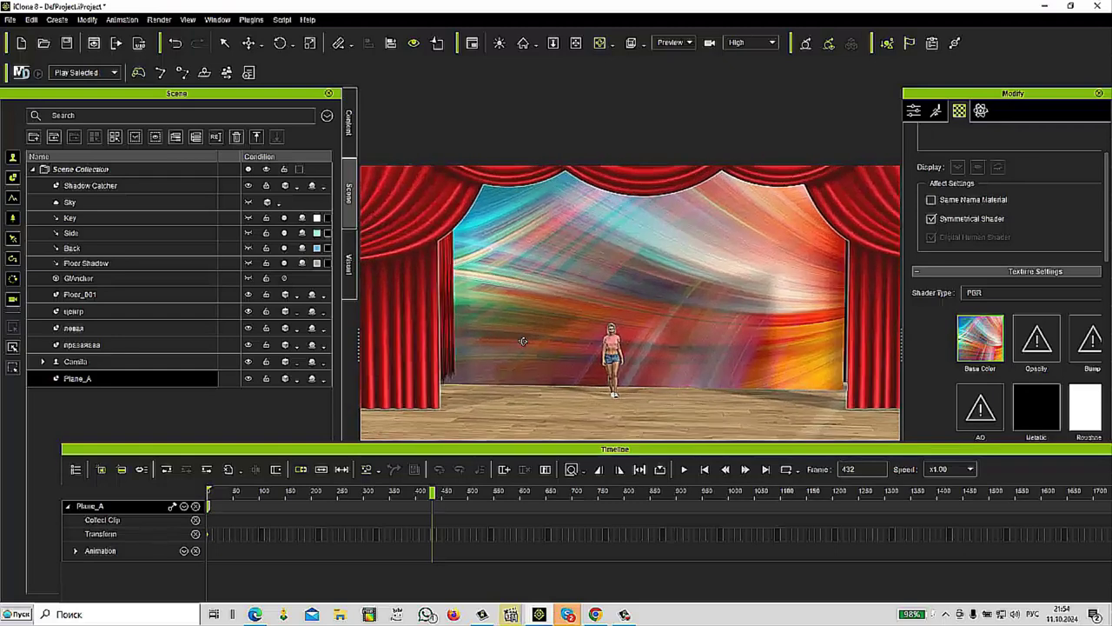
Adjust Plane_A's scale at frame 432 and shift the центр curtain slightly along its X axis to cover the open side curtain
{"action": "double_click", "coordinate": [181, 383]}
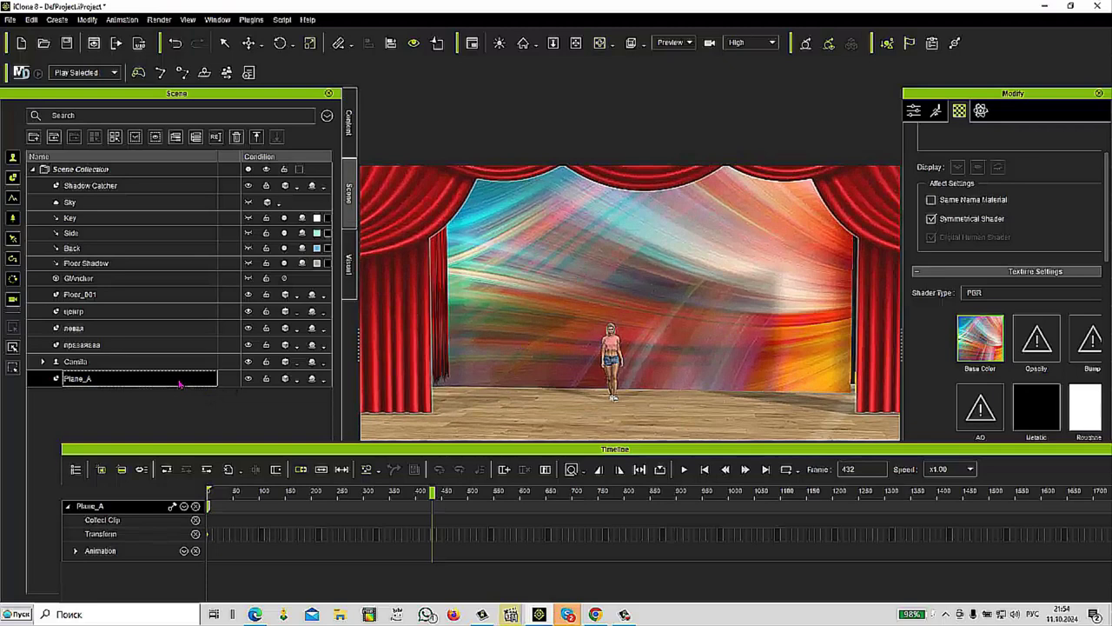
{"action": "key", "text": "Return"}
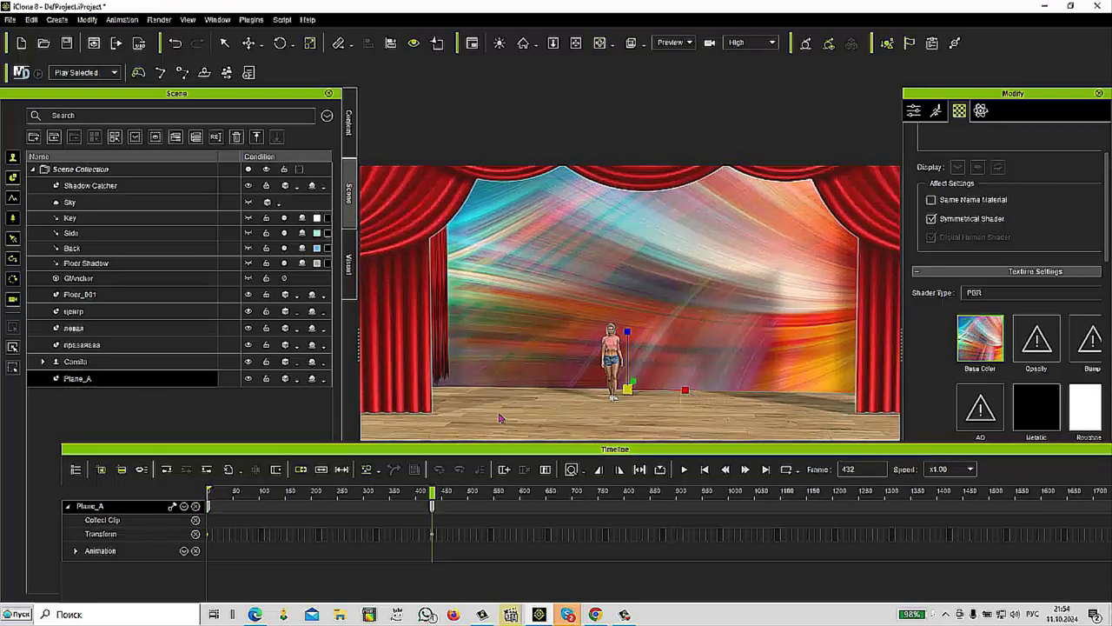
{"action": "left_click", "coordinate": [441, 371]}
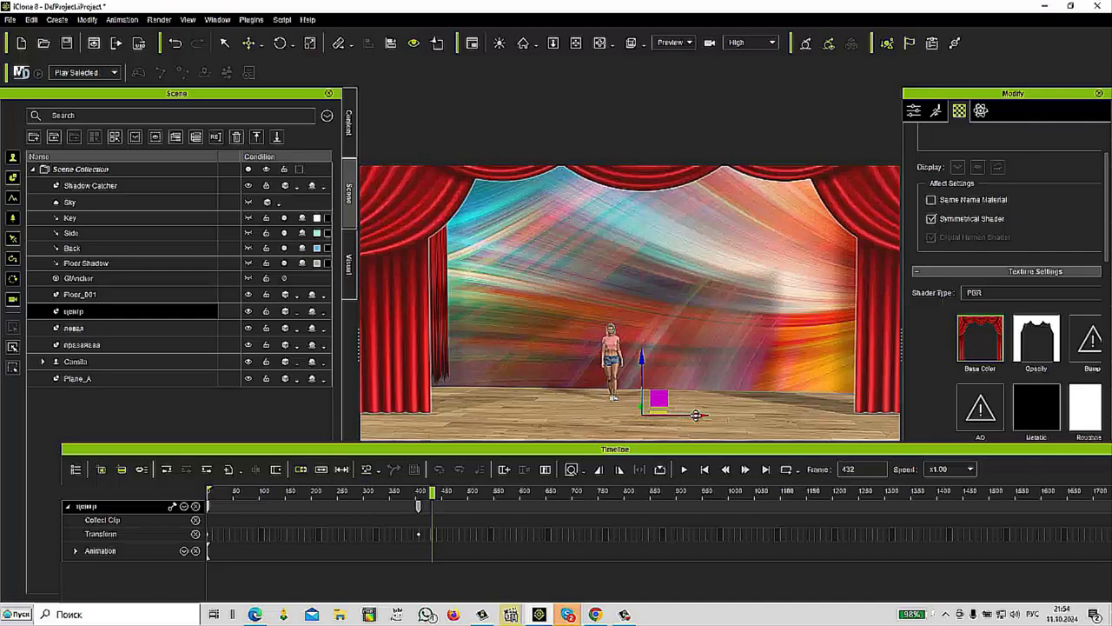
{"action": "left_click_drag", "start_coordinate": [696, 415], "coordinate": [709, 416]}
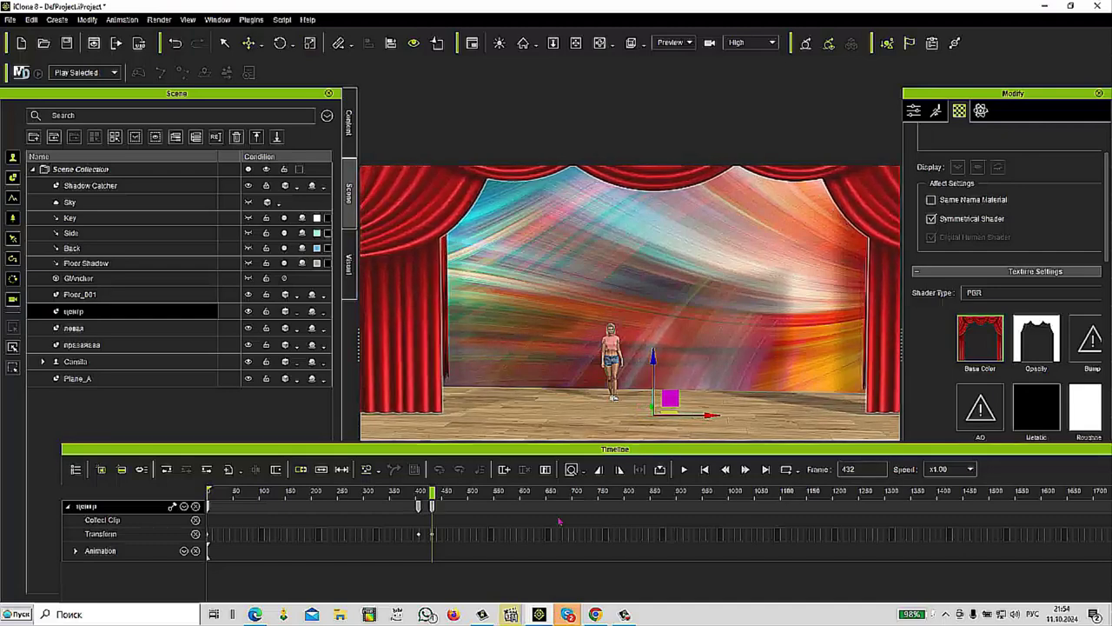
Move the центр curtain's frame 432 key to frame 0, replacing its earlier keys
{"action": "key", "text": "Home"}
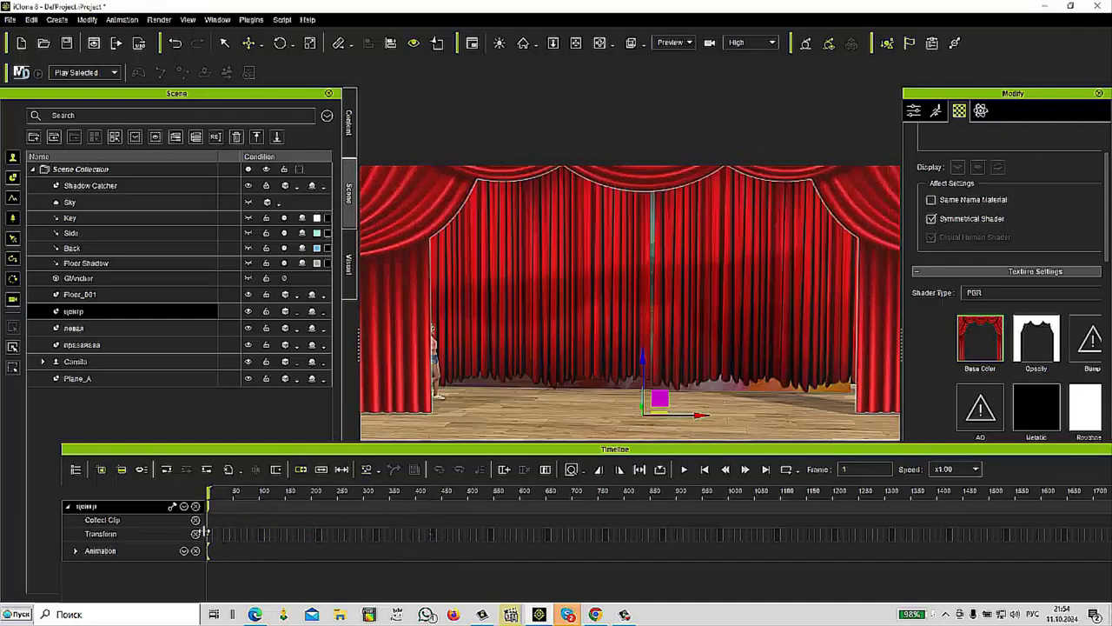
{"action": "left_click_drag", "start_coordinate": [462, 444], "coordinate": [443, 429]}
{"action": "mouse_move", "coordinate": [624, 614]}
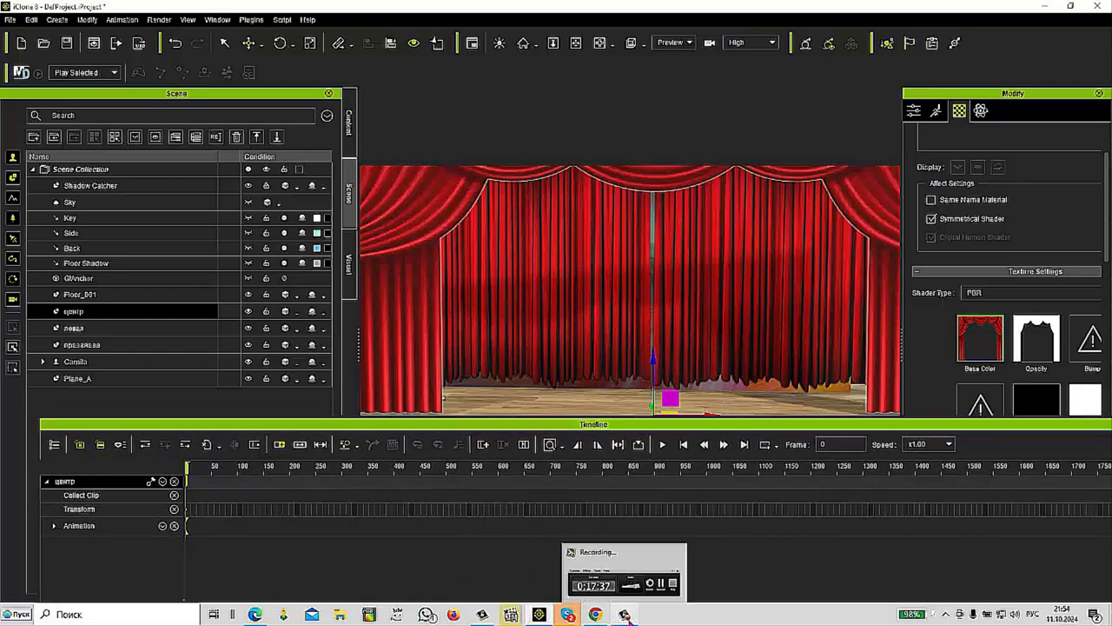
{"action": "left_click", "coordinate": [624, 614]}
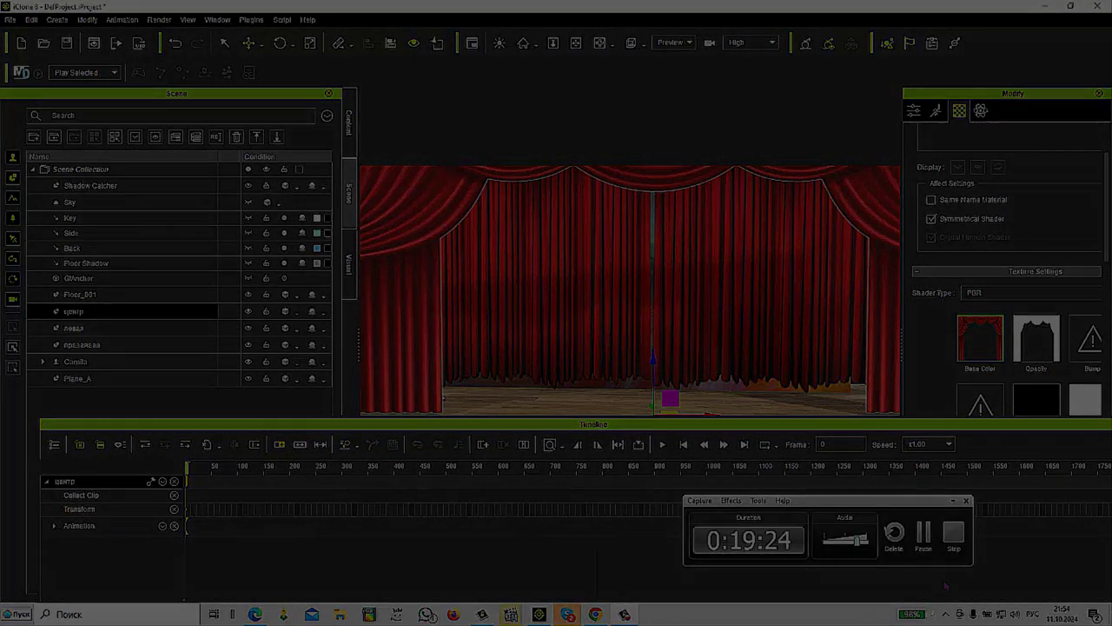